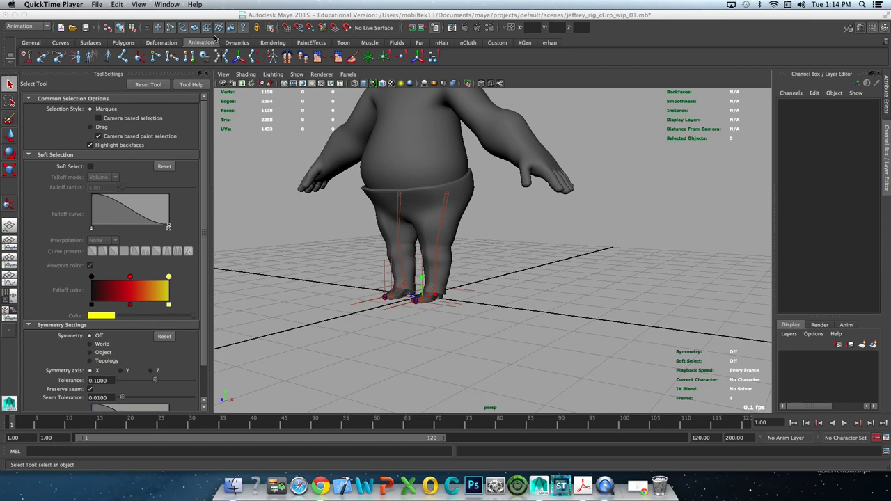
- Bring up the Outliner and move it to the upper left of the screen
click(283, 199)
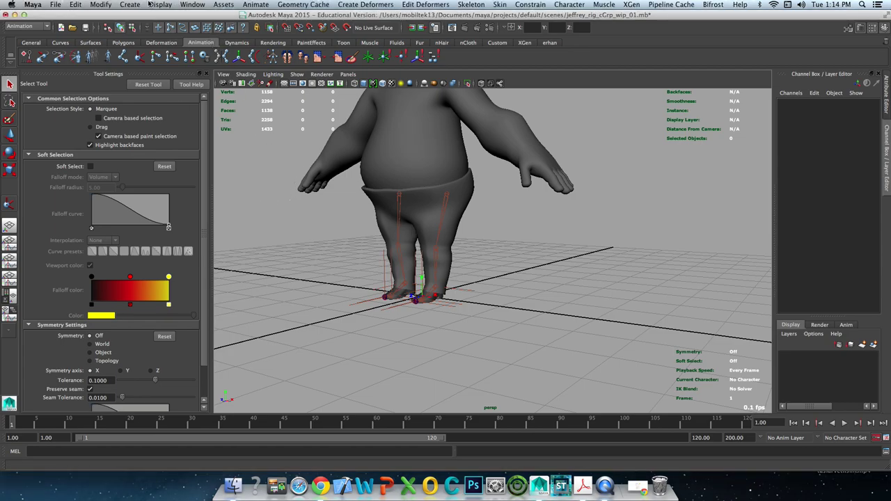
click(193, 5)
click(202, 78)
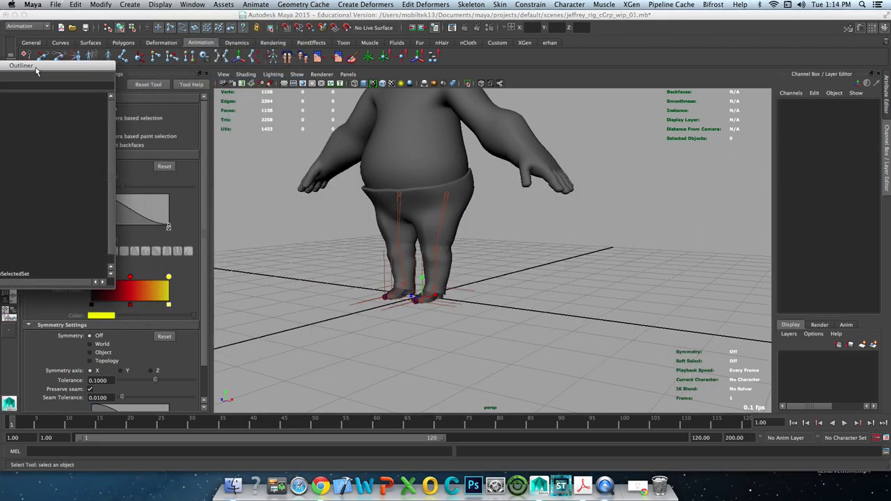
drag(616, 165, 212, 99)
- Select the left leg joint chain l_kip in the Outliner
right_click(213, 179)
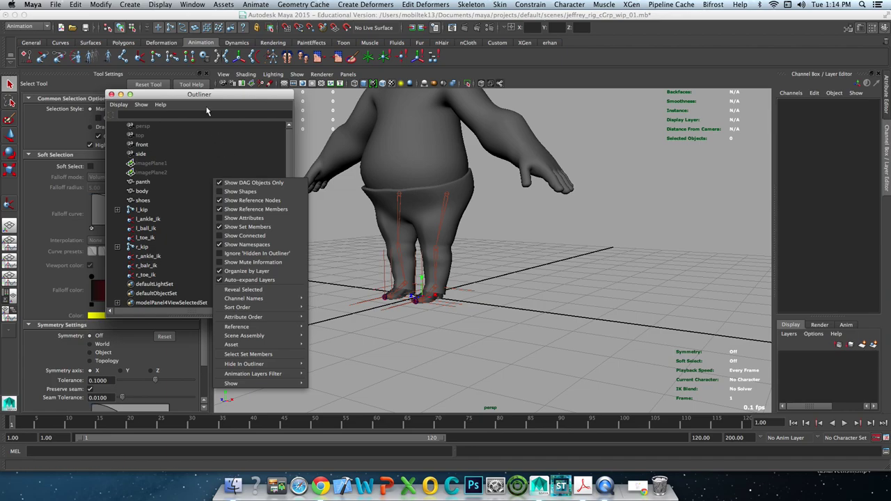
click(157, 208)
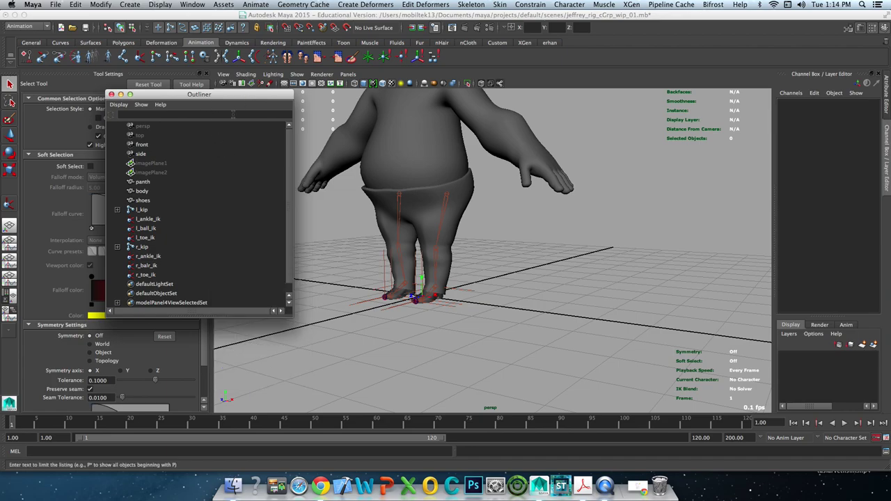
click(141, 211)
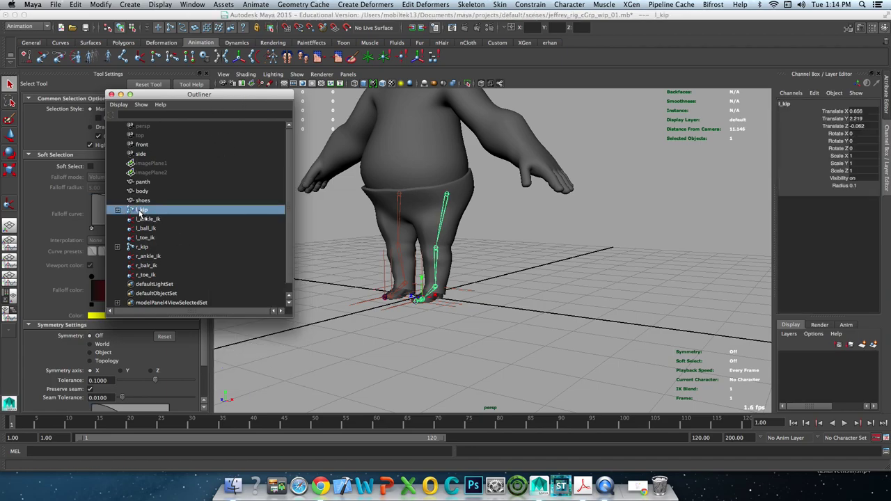
- Select the right leg joint chain r_kip and shift the Outliner slightly
click(139, 247)
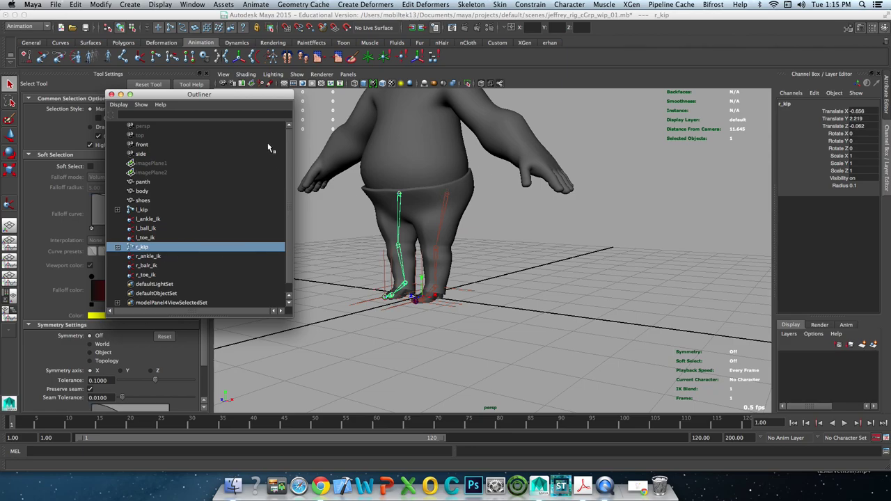
drag(225, 101, 177, 144)
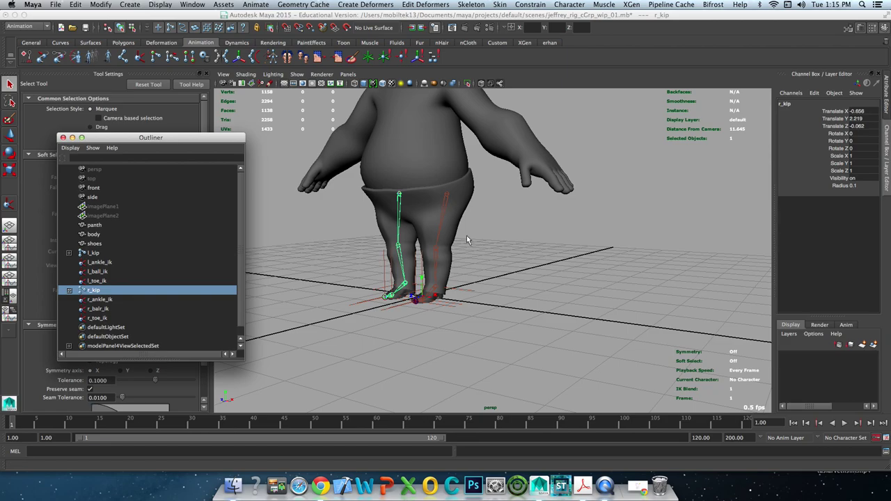
- Maximize the side view and pan it to centre on the hip
alt+drag(466, 236, 529, 233)
key(space)
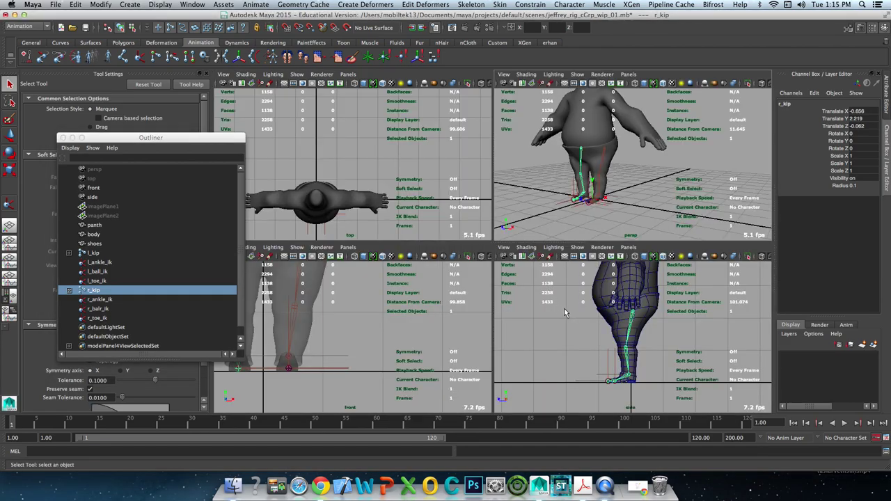
key(space)
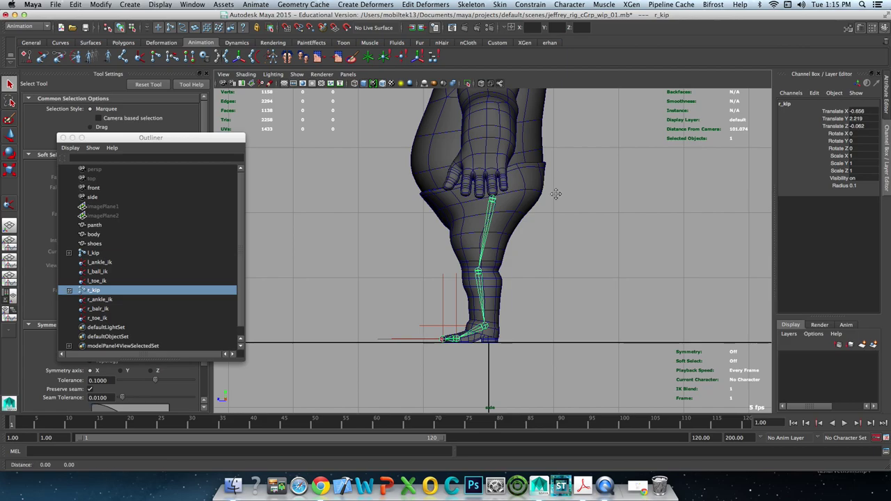
mouse_move(556, 197)
alt+middle_down()
mouse_move(555, 279)
mouse_move(548, 276)
alt+middle_up()
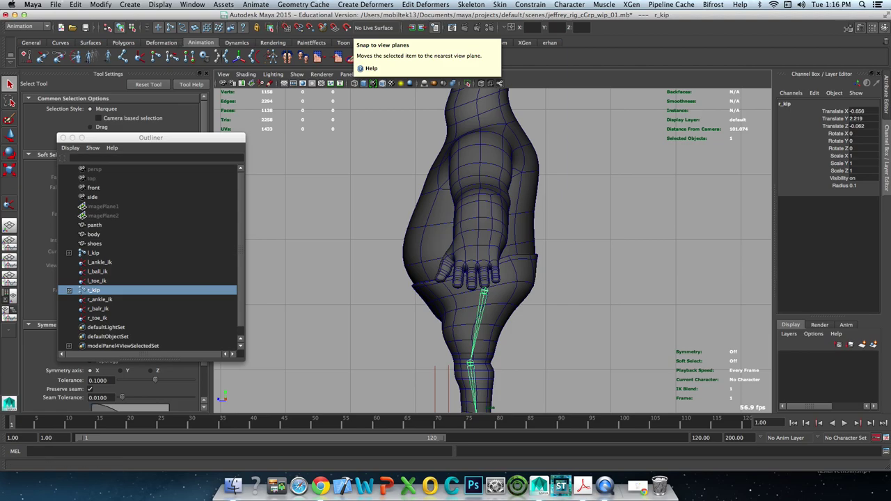
- With the Joint Tool, place a first joint at the hip near the hand
click(479, 8)
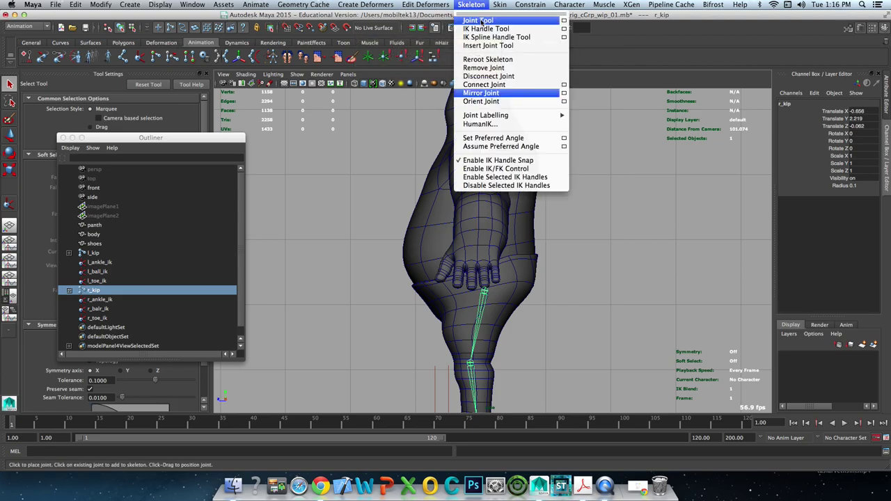
click(480, 22)
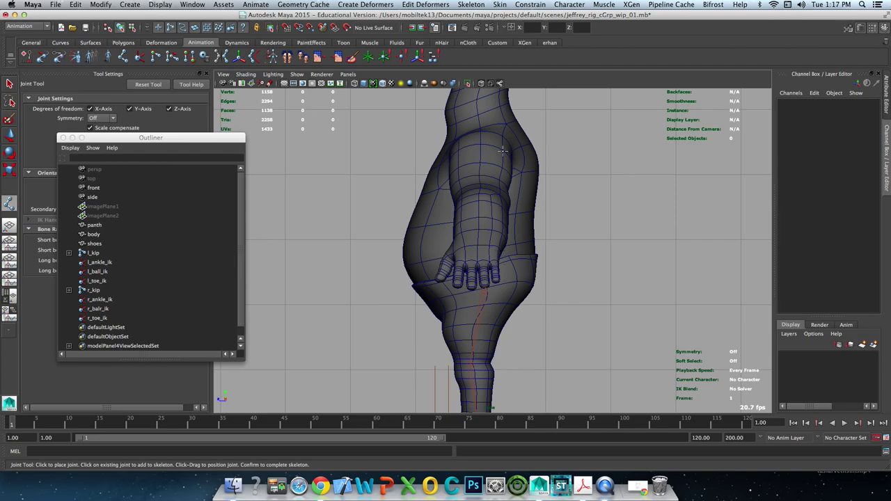
click(494, 266)
- Remove the misplaced test joints and move the Outliner out of the way
key(Return)
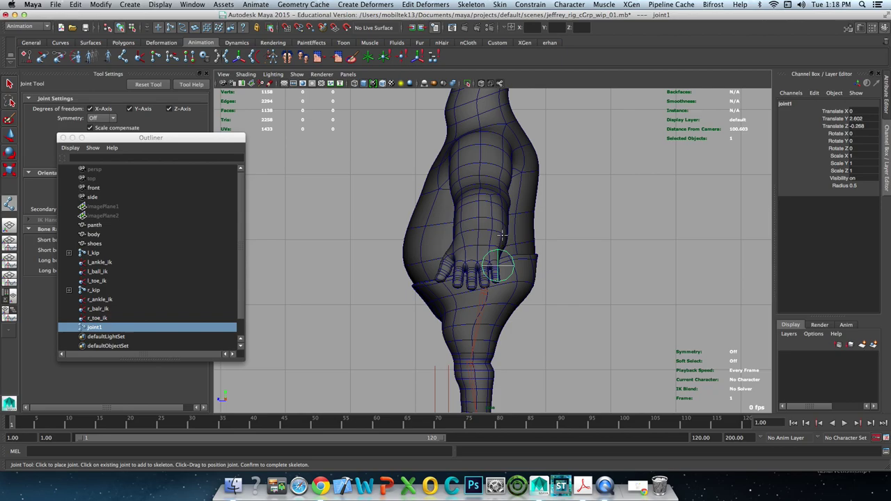
key(Delete)
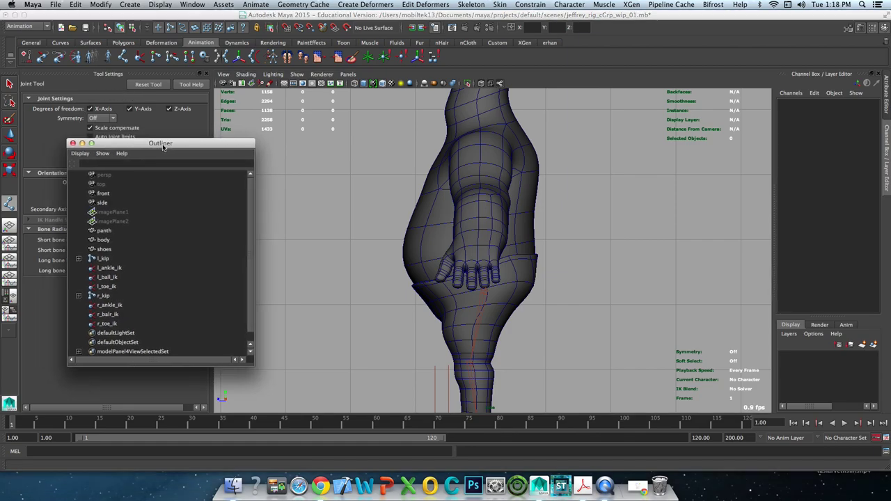
drag(152, 144, 277, 231)
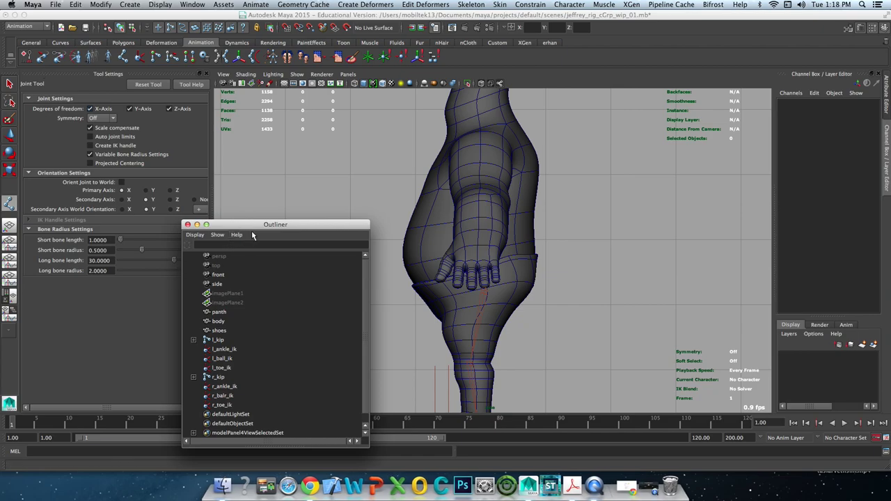
drag(259, 228, 120, 311)
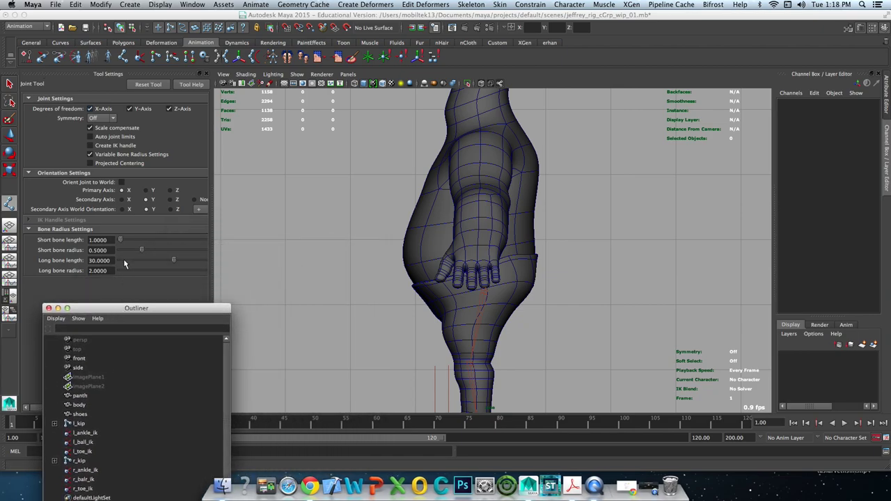
click(578, 302)
click(585, 220)
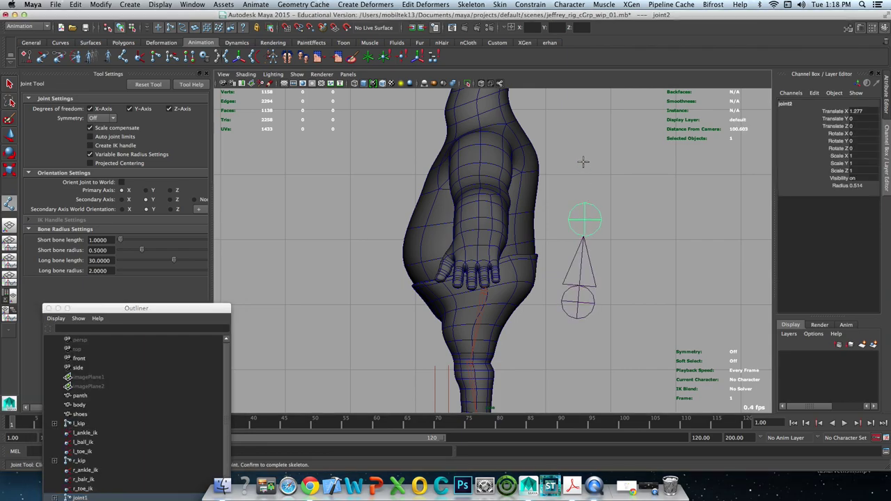
click(578, 142)
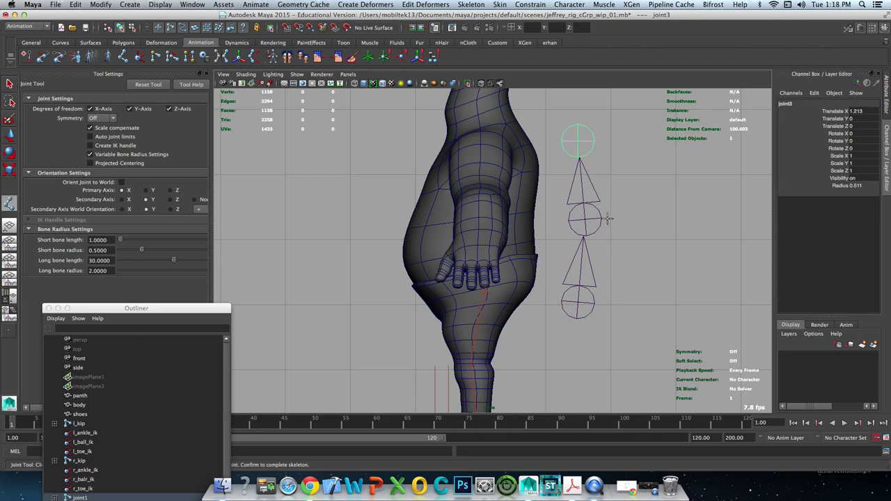
key(ctrl+z)
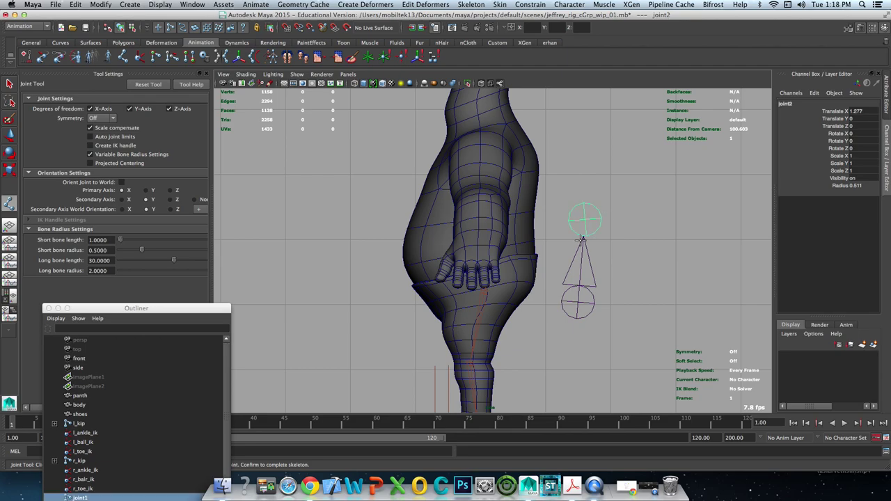
key(ctrl+z)
key(ctrl+z)
- Set Short bone radius to 0.1 and place a thinner joint at the pelvis
drag(106, 250, 92, 250)
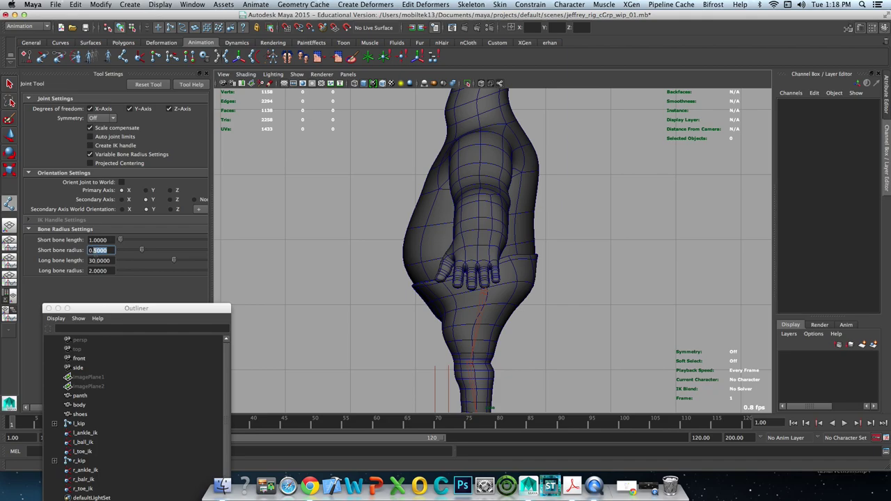
text(.1)
click(499, 276)
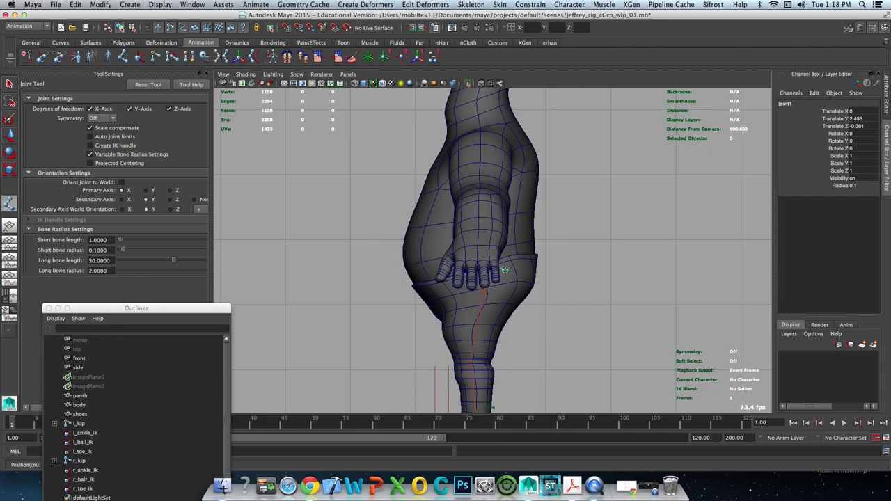
- Re-place joint1 behind the hand at Translate Y 2.481, Z -0.225
middle_drag(498, 276, 497, 270)
key(Return)
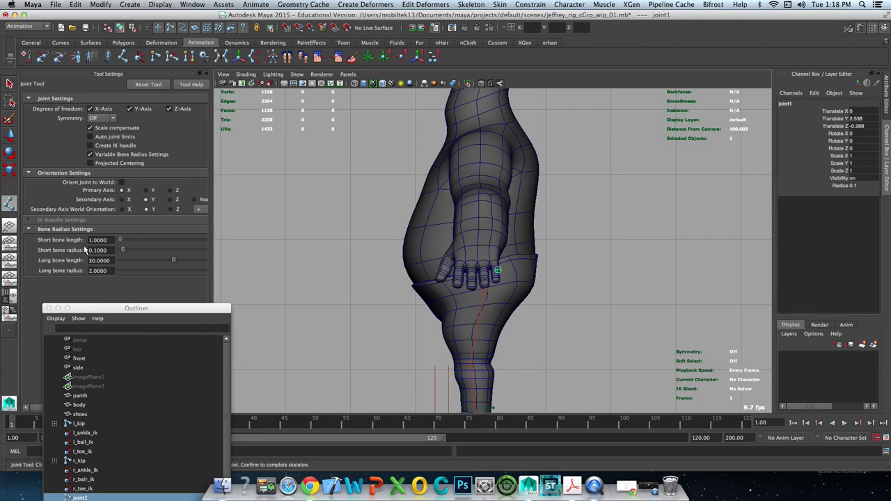
key(ctrl+z)
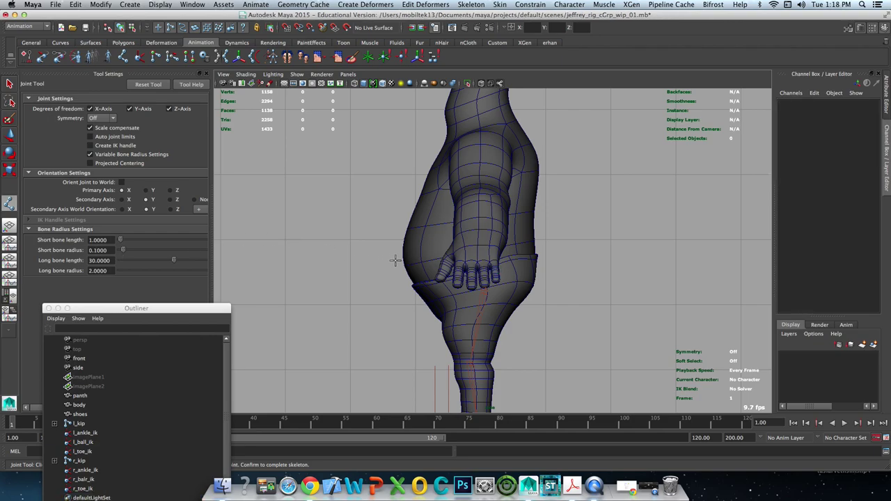
click(495, 273)
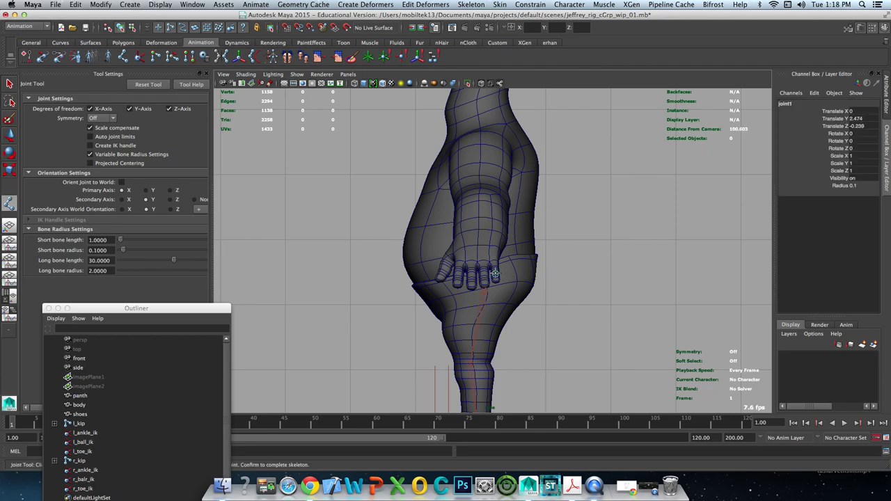
drag(495, 273, 494, 274)
drag(495, 274, 495, 273)
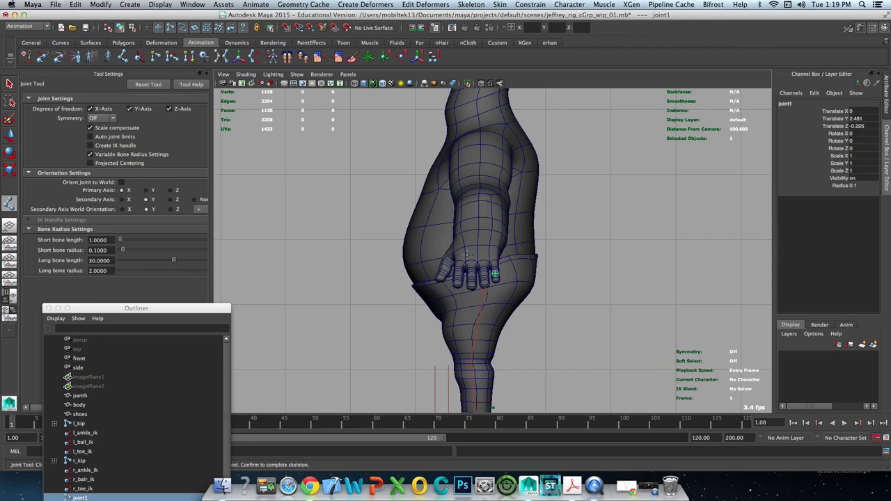
- Raise the pelvis joint and add a second joint just above it
middle_drag(502, 243, 495, 235)
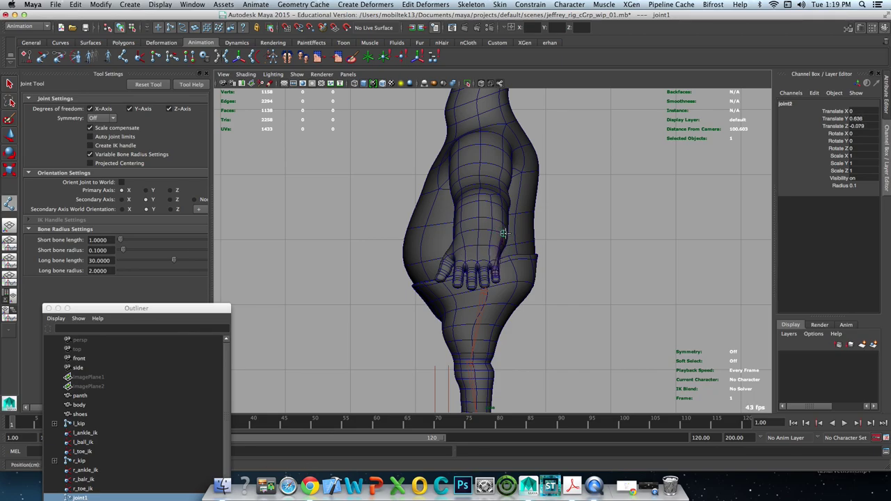
click(489, 236)
middle_drag(490, 237, 500, 195)
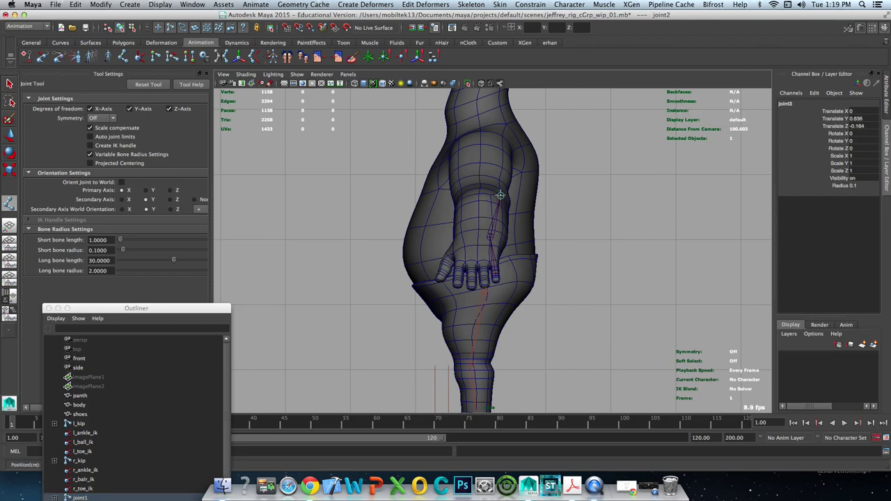
key(Return)
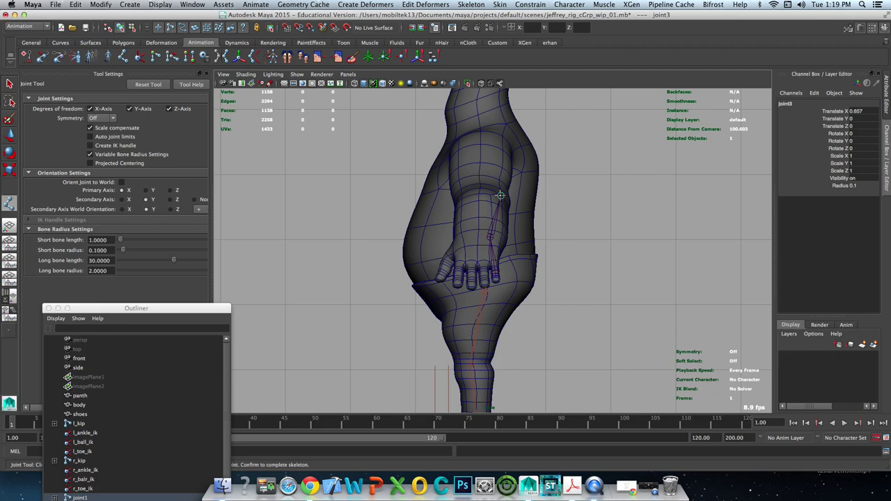
- Add spine joints up the torso, redoing a misplaced upper joint
click(505, 162)
middle_drag(505, 161, 500, 151)
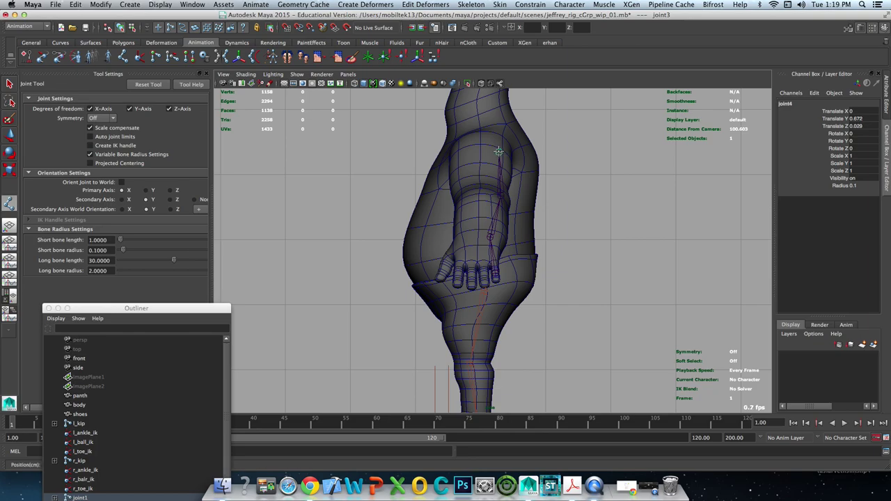
middle_drag(500, 151, 496, 148)
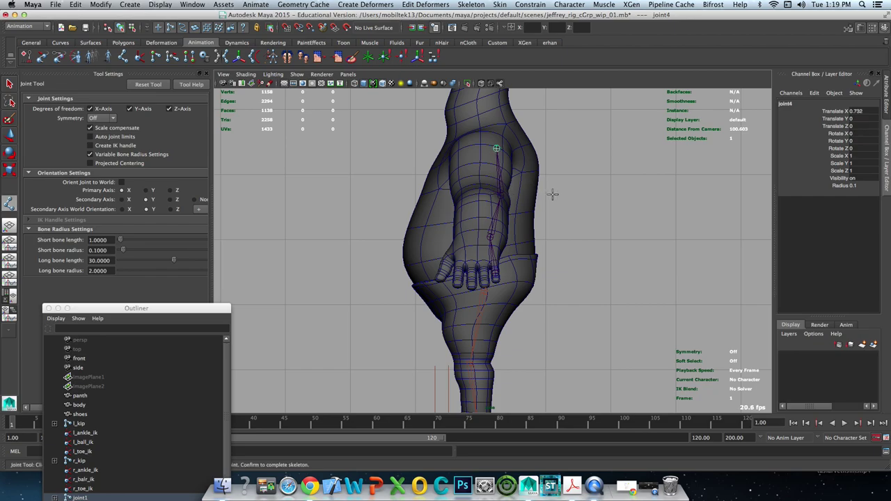
alt+middle_drag(558, 181, 560, 248)
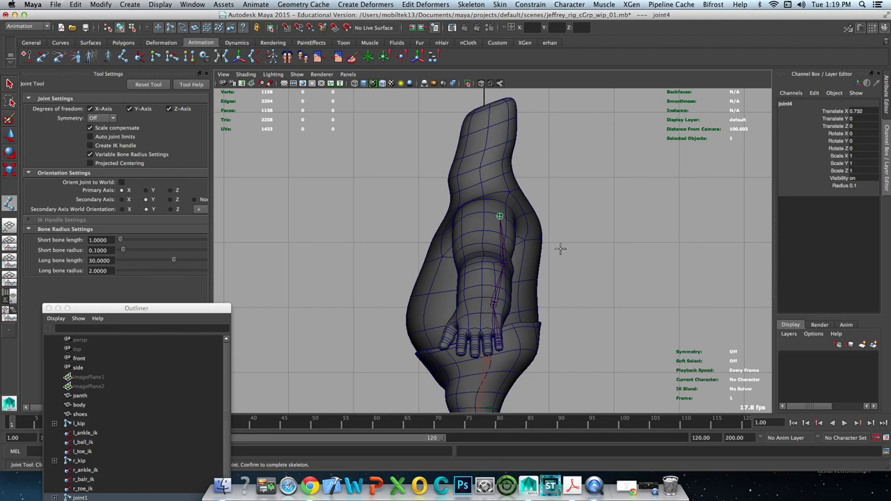
key(Up)
drag(498, 240, 498, 204)
click(493, 164)
middle_drag(492, 165, 489, 173)
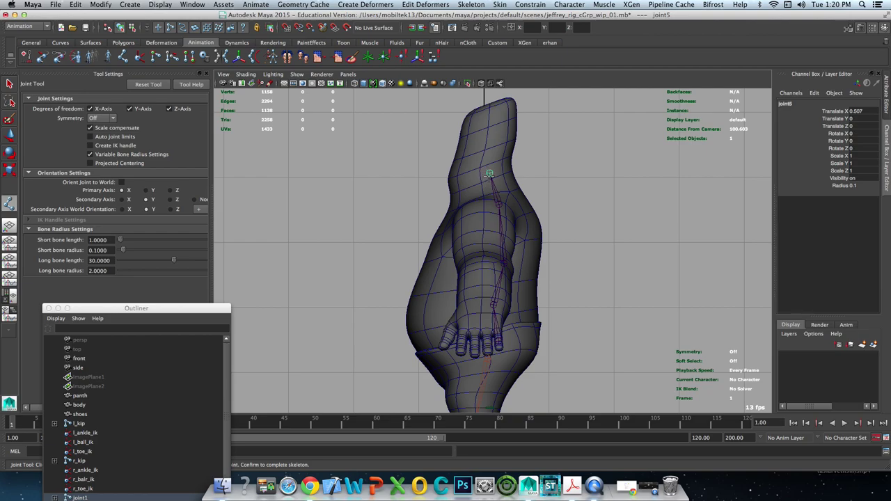
- Add joints up through the neck to a final joint at the head top
middle_drag(489, 173, 490, 183)
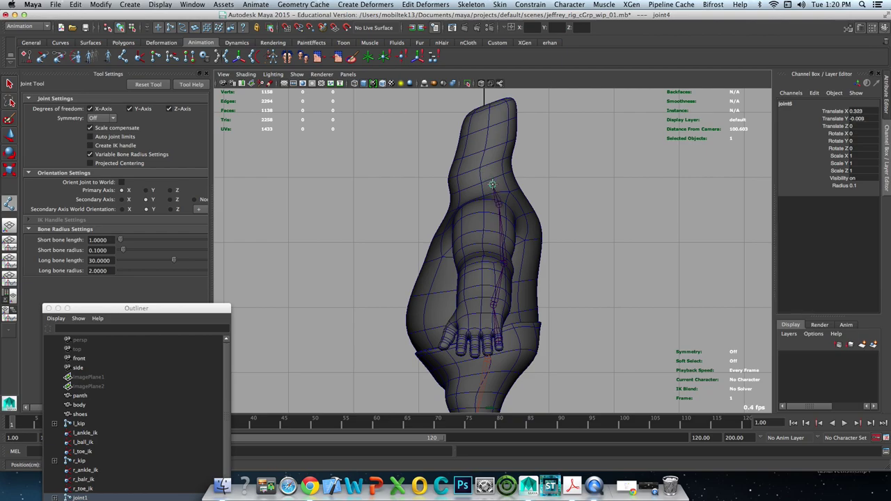
click(490, 182)
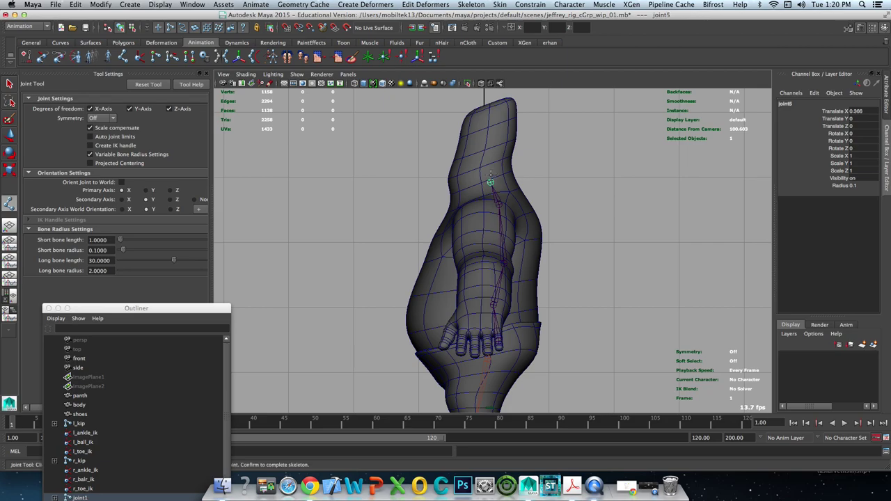
click(487, 162)
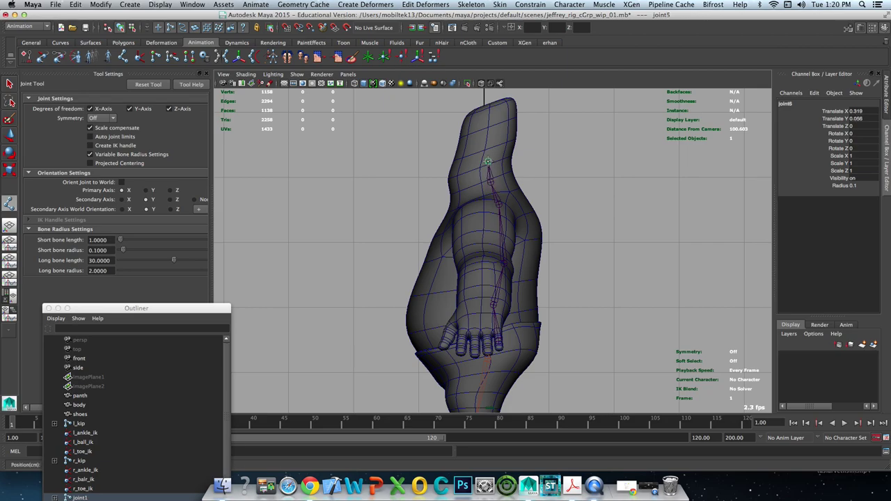
click(488, 102)
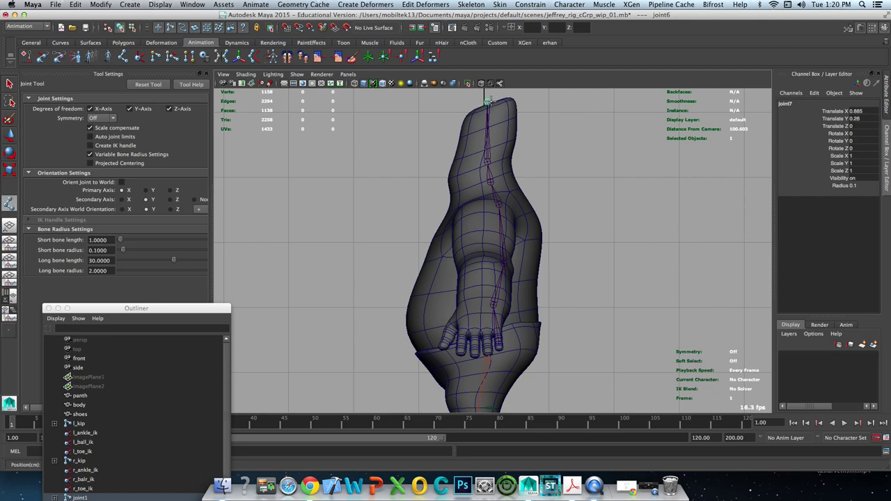
- Complete the spine chain and orbit the perspective view to inspect it
key(Return)
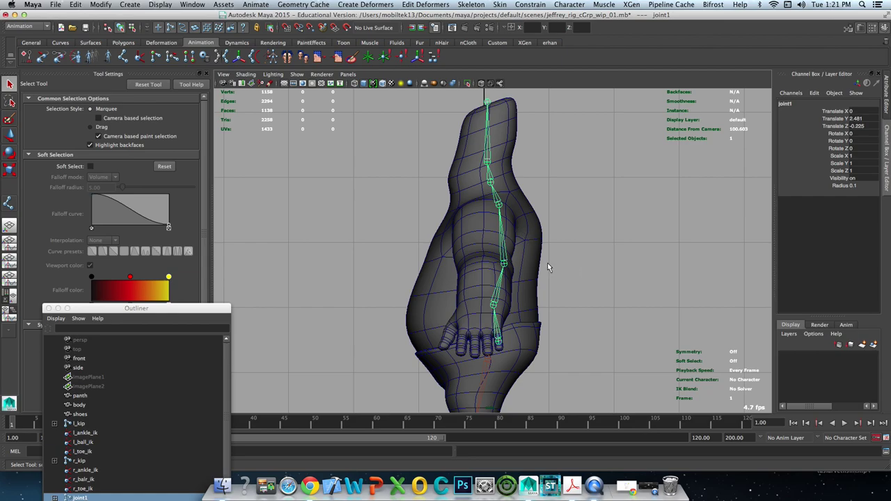
key(space)
key(space)
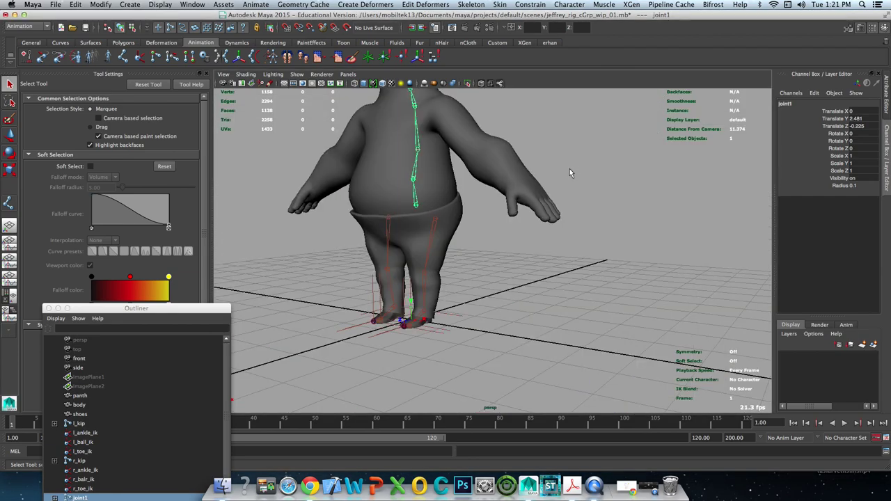
mouse_move(524, 194)
alt+mouse_down()
mouse_move(487, 199)
mouse_move(536, 195)
mouse_move(493, 201)
alt+mouse_up()
alt+right_drag(471, 199, 443, 190)
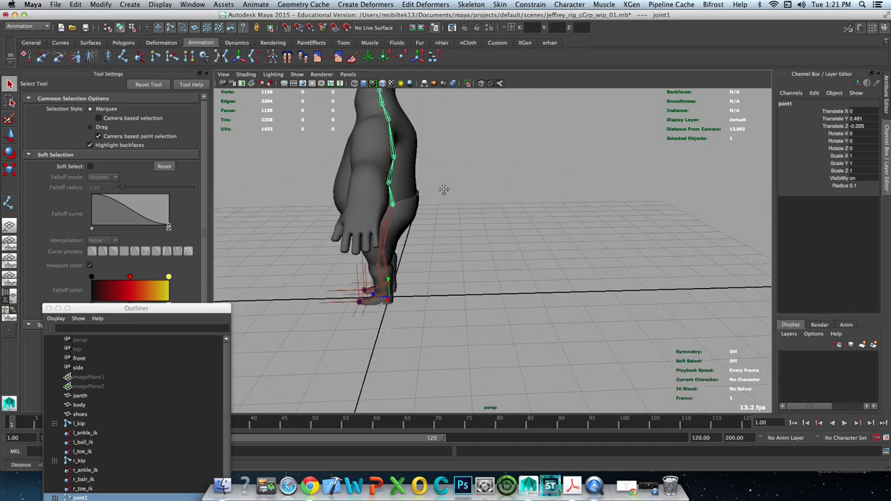
alt+drag(443, 189, 489, 193)
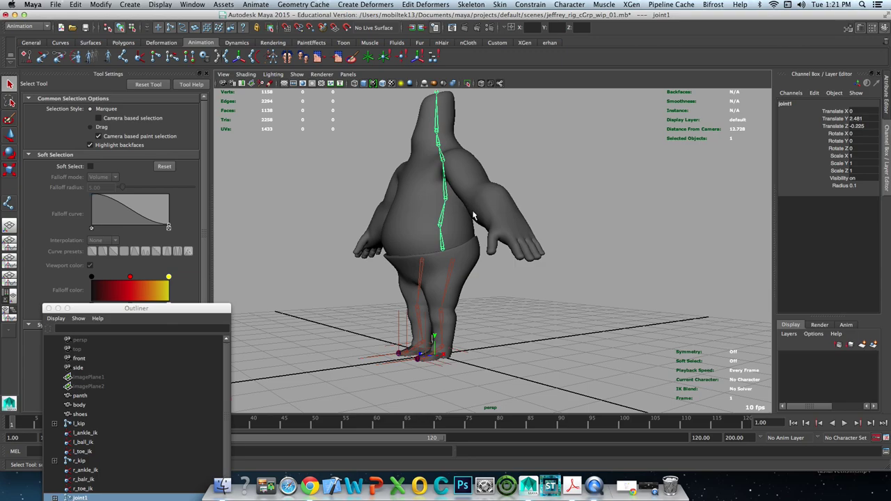
scroll(466, 227, up, 3)
alt+drag(437, 234, 446, 247)
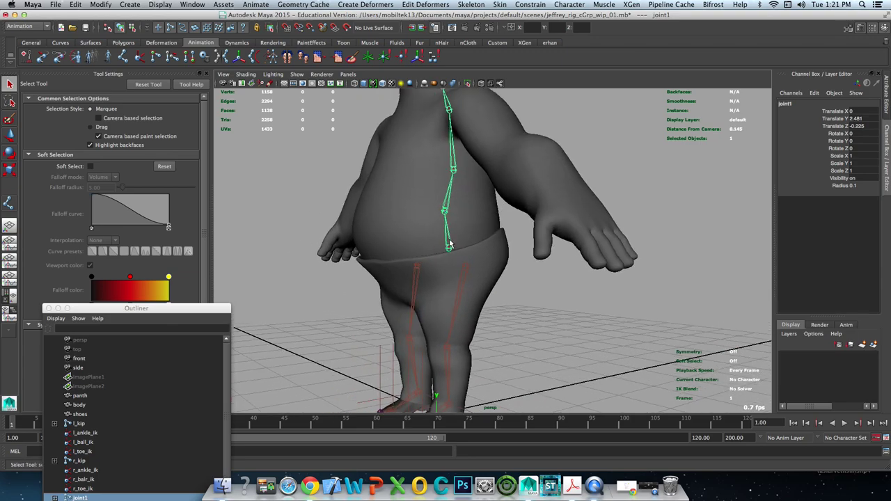
double_click(799, 103)
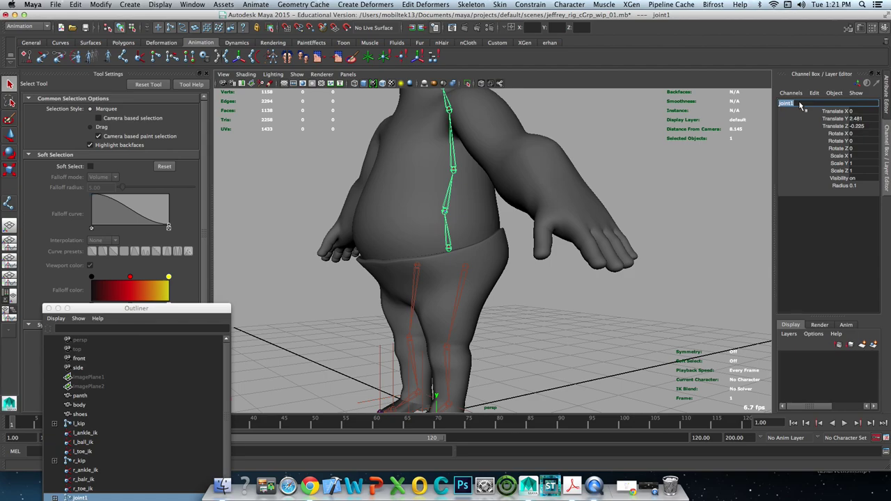
- Rename joint1 to pelvis and joint2 to spine
text(spi)
key(BackSpace)
key(BackSpace)
key(BackSpace)
text(pelv)
text(is)
key(Return)
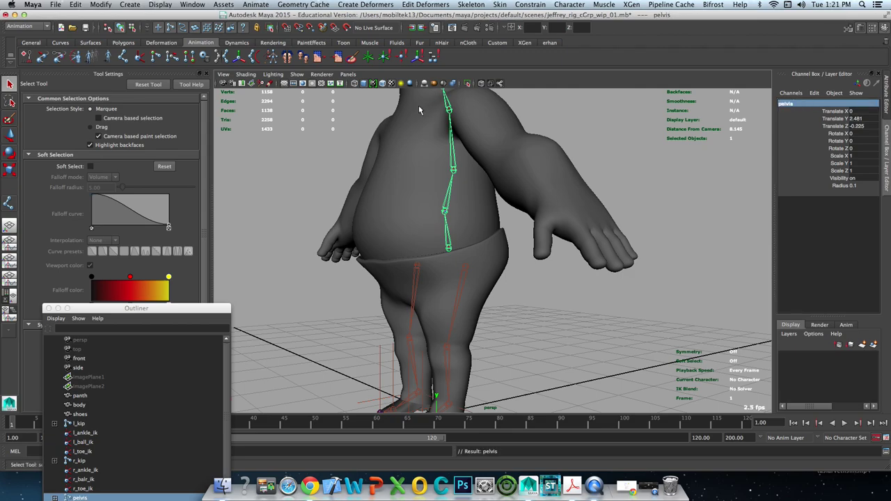
click(453, 192)
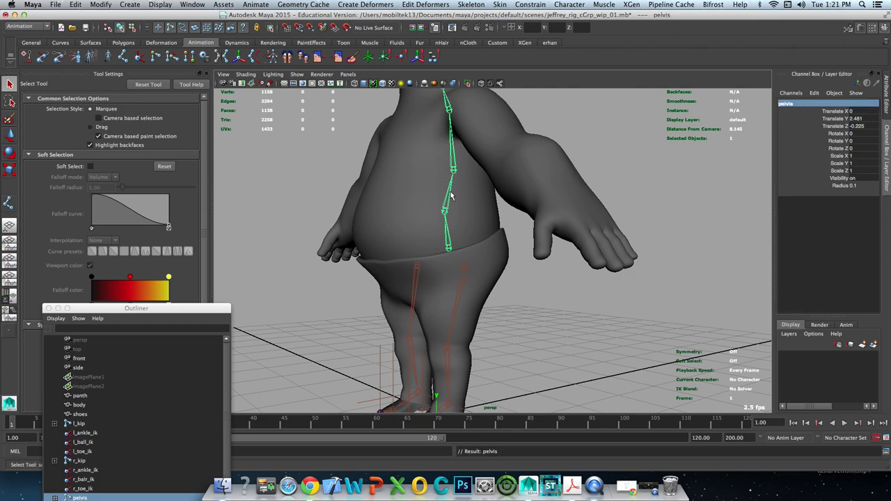
double_click(785, 104)
text(spi)
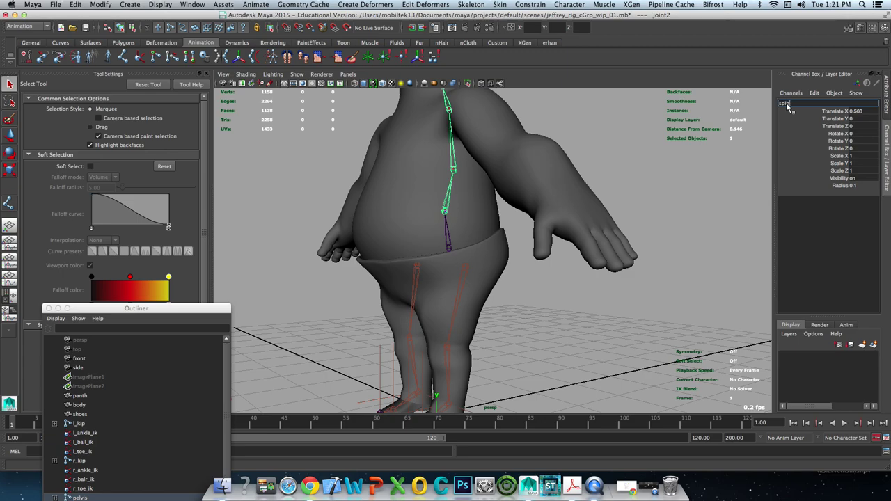
text(ne)
key(Return)
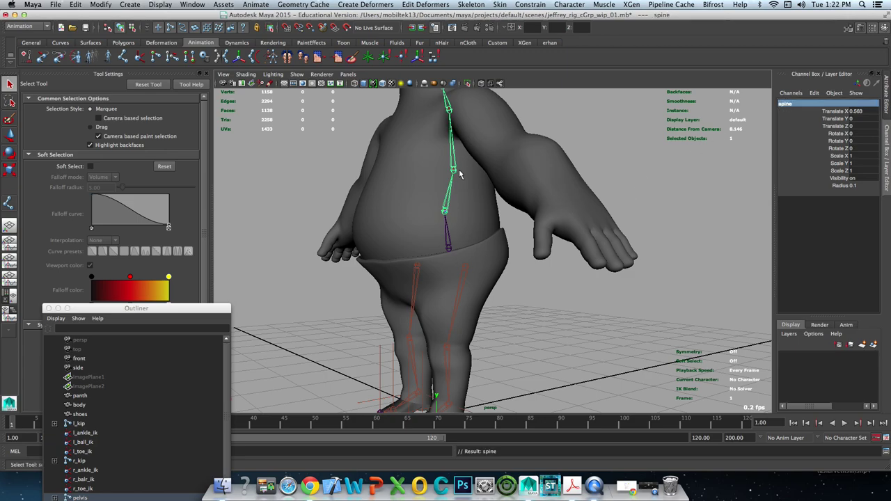
- Rename joint3 to chest and joint4 to neck, then select joint5
click(454, 170)
double_click(785, 104)
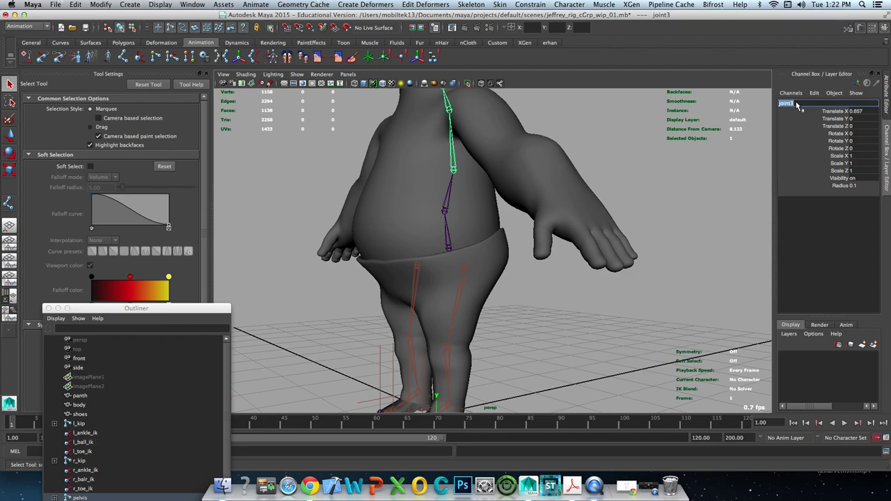
text(ches)
text(t)
key(Return)
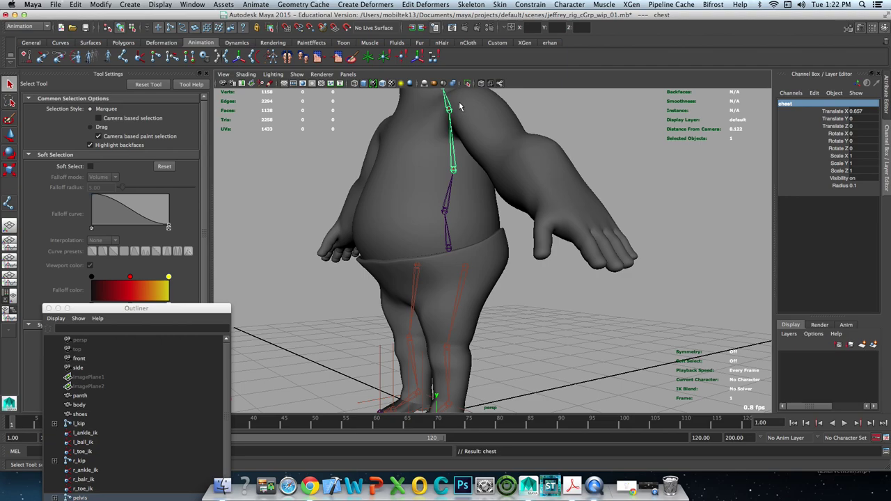
click(449, 108)
click(798, 103)
text(nec)
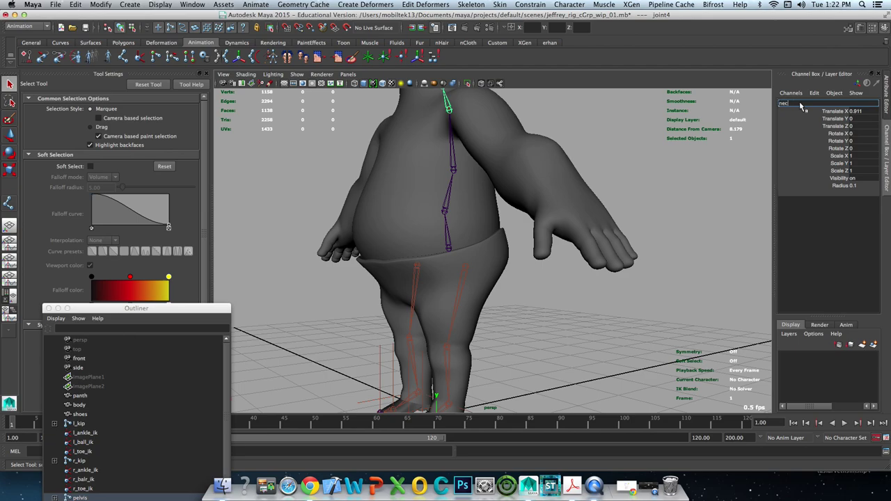
text(k)
key(Return)
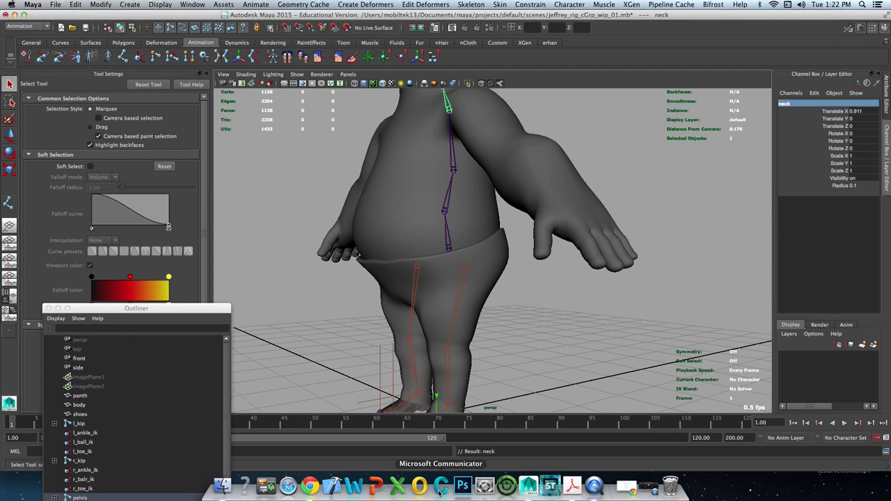
mouse_move(485, 155)
alt+mouse_down()
mouse_move(491, 254)
mouse_move(453, 229)
alt+mouse_up()
click(439, 231)
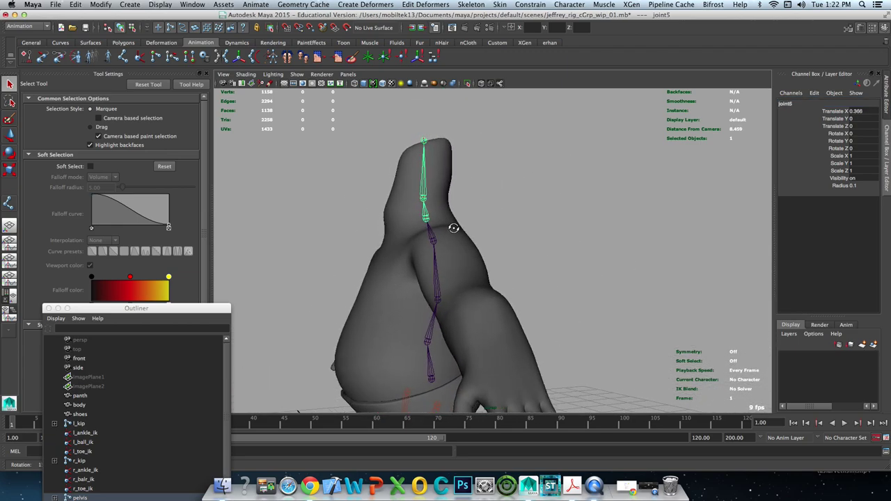
- Rename joint5 to neck_02 and the neck joint to neck_01
double_click(791, 104)
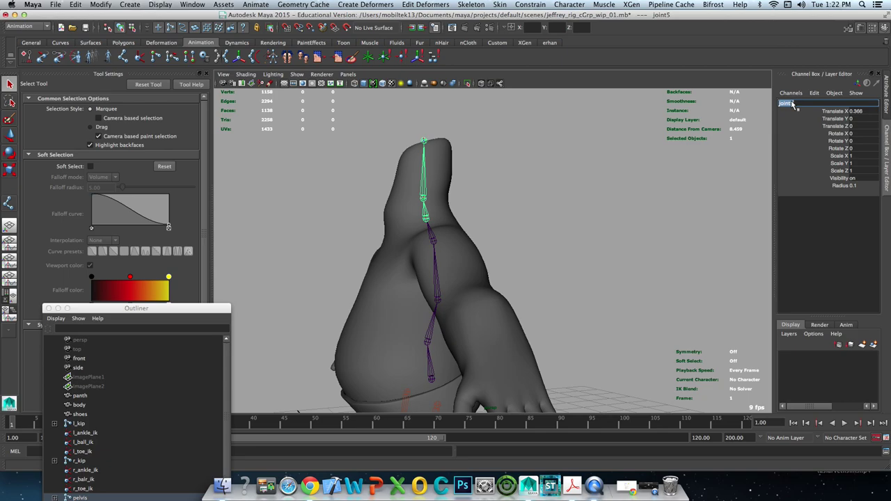
text(neck)
text(_02)
key(Return)
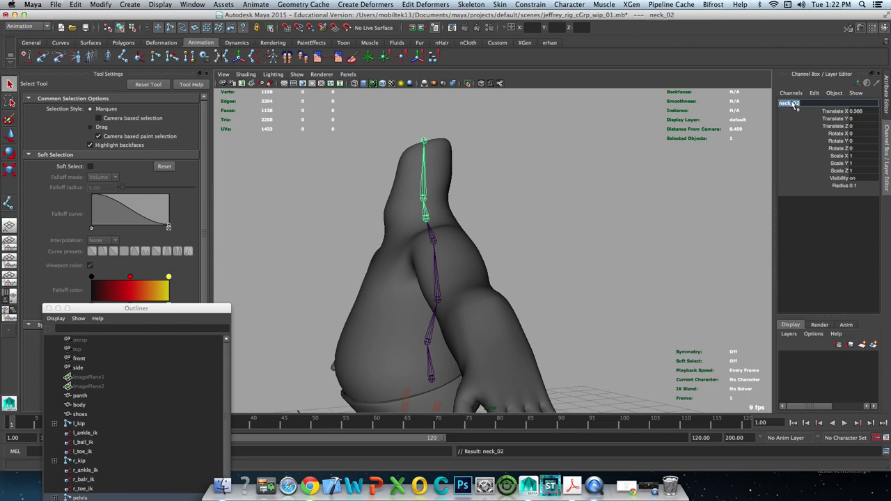
click(431, 237)
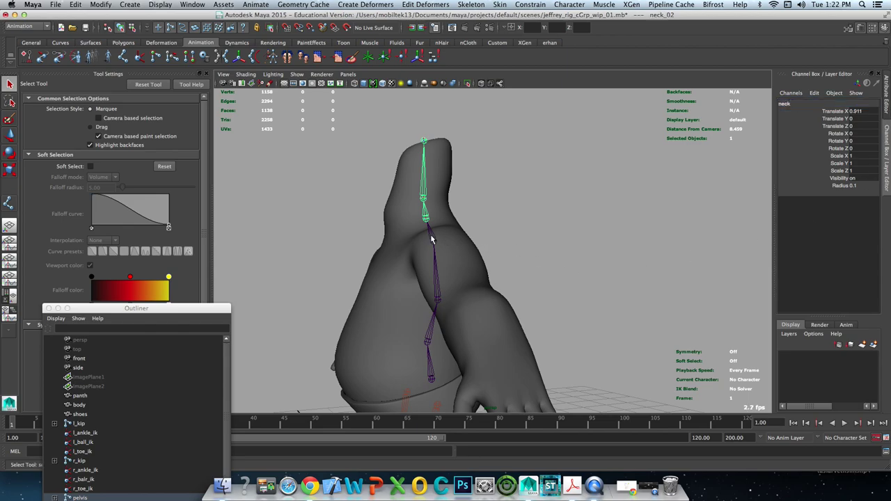
click(794, 104)
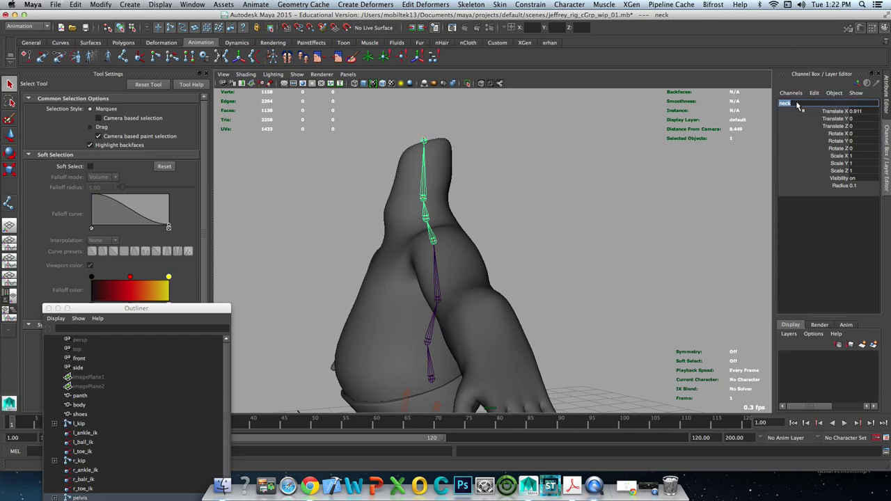
click(797, 104)
text(k)
key(Return)
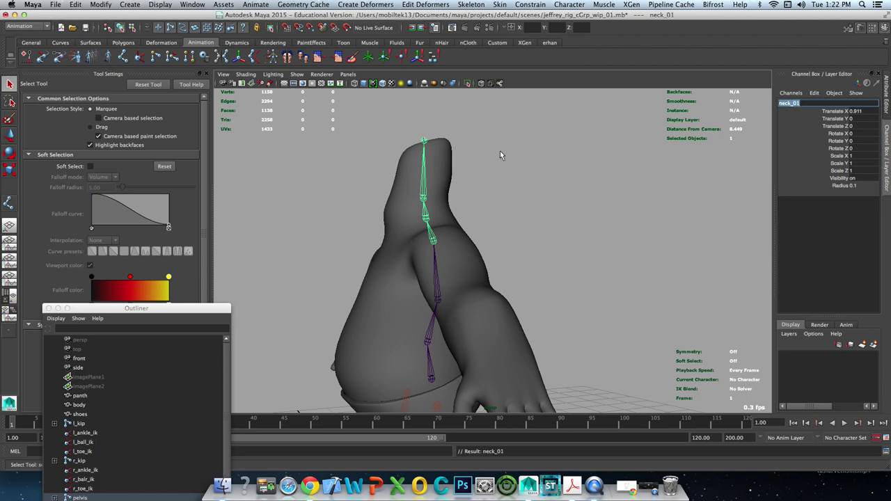
- Rename joint6 to head and joint7 to headTip, then view the whole character
click(411, 192)
double_click(794, 104)
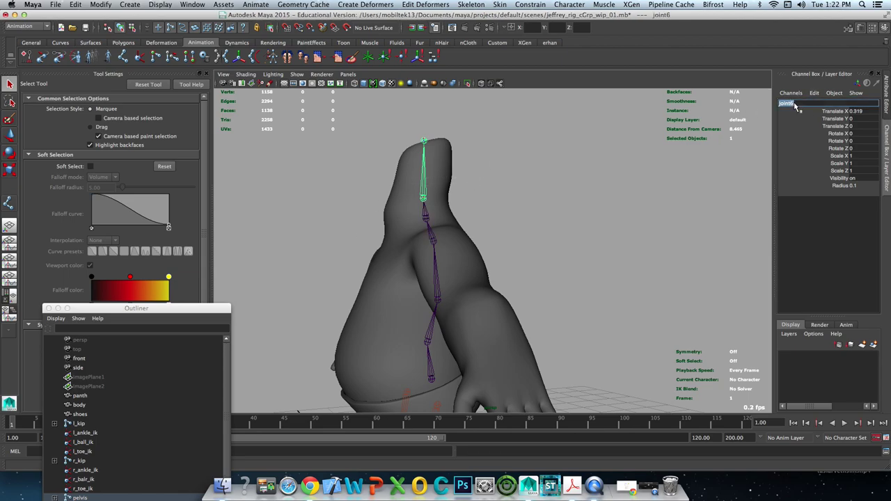
text(head)
key(Return)
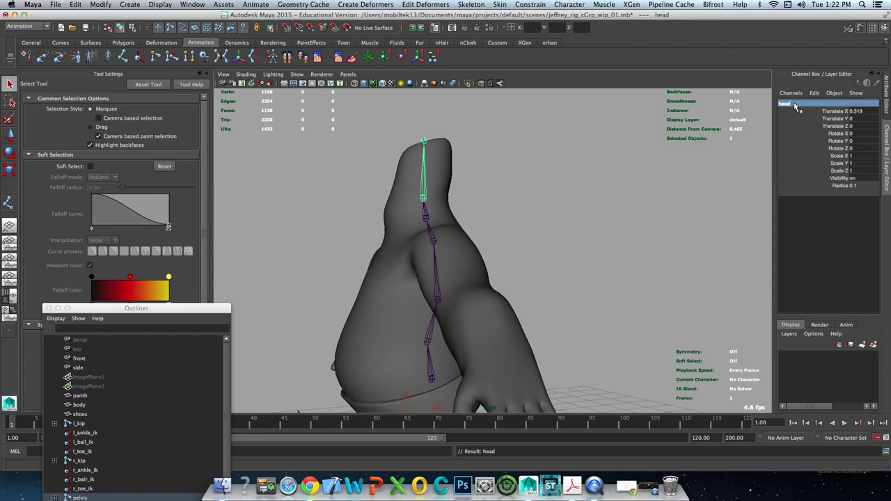
click(426, 142)
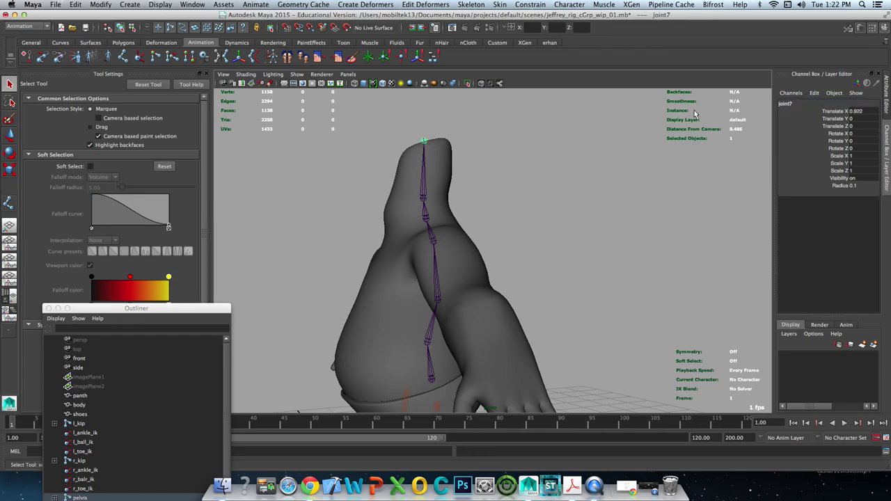
double_click(794, 104)
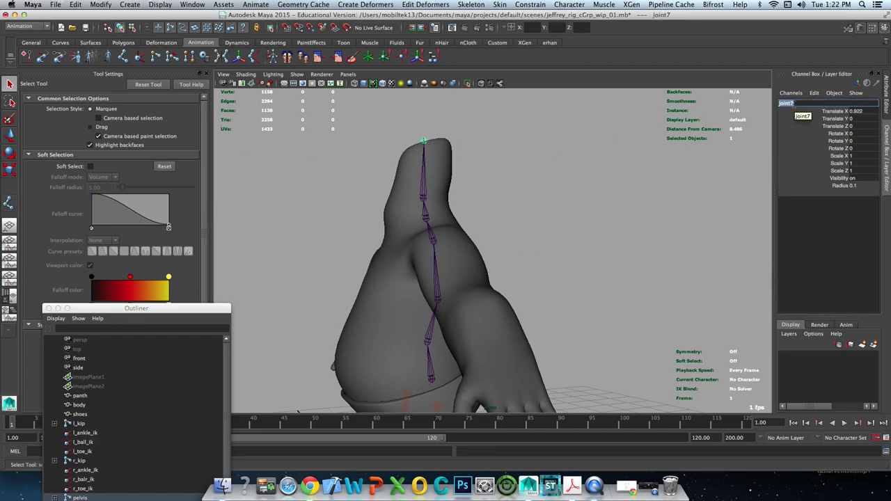
text(headT)
text(ip)
key(Return)
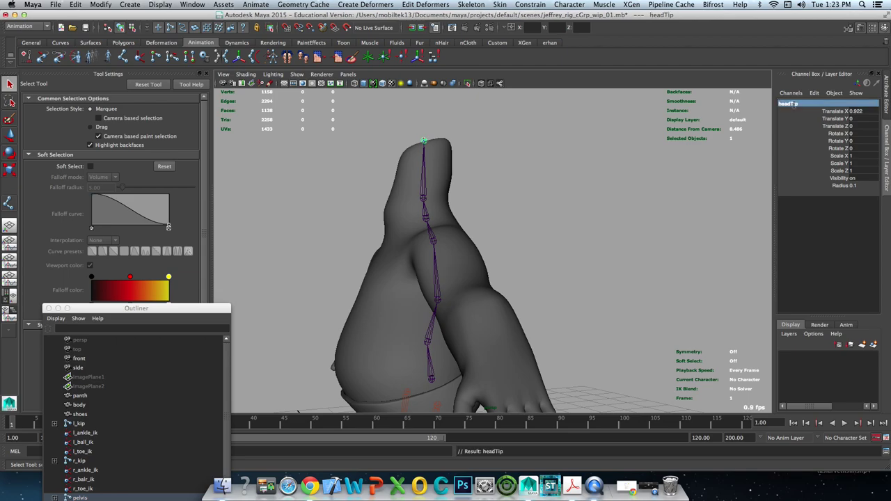
mouse_move(279, 306)
alt+mouse_down()
mouse_move(470, 240)
mouse_move(499, 240)
alt+mouse_up()
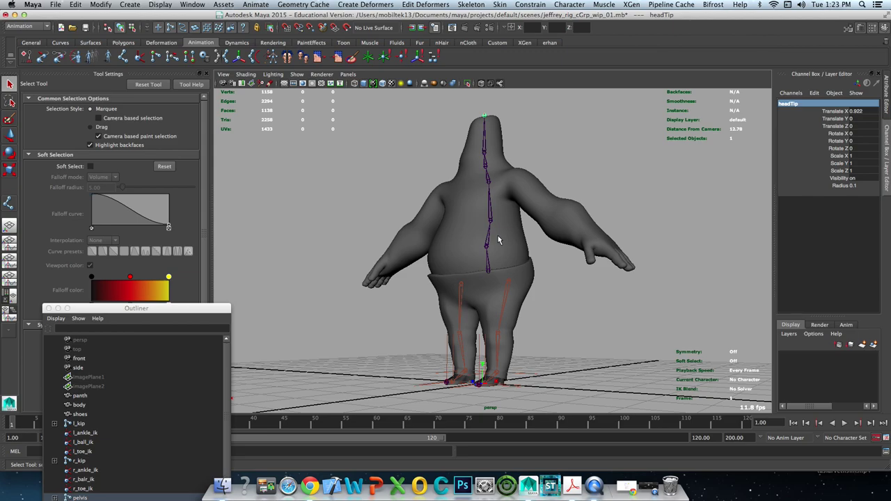
- Select both leg joint chains, then the pelvis and spine chain, to check them
alt+drag(498, 239, 497, 263)
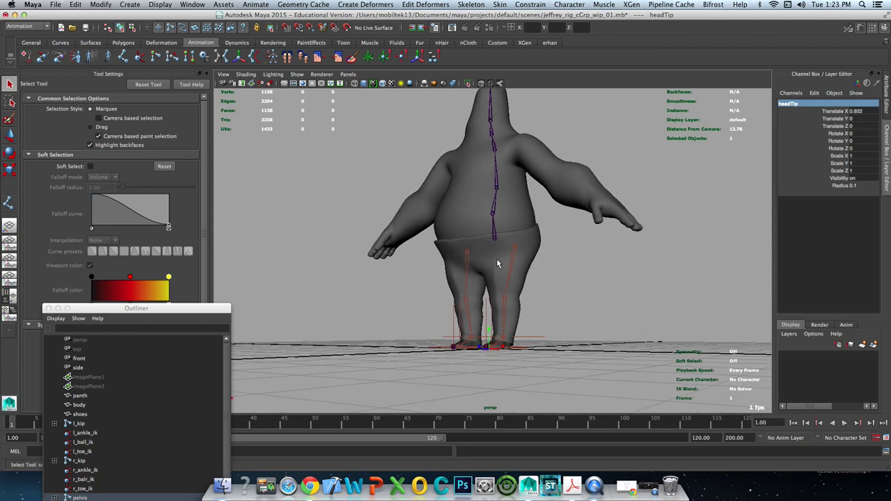
scroll(496, 263, up, 5)
click(507, 240)
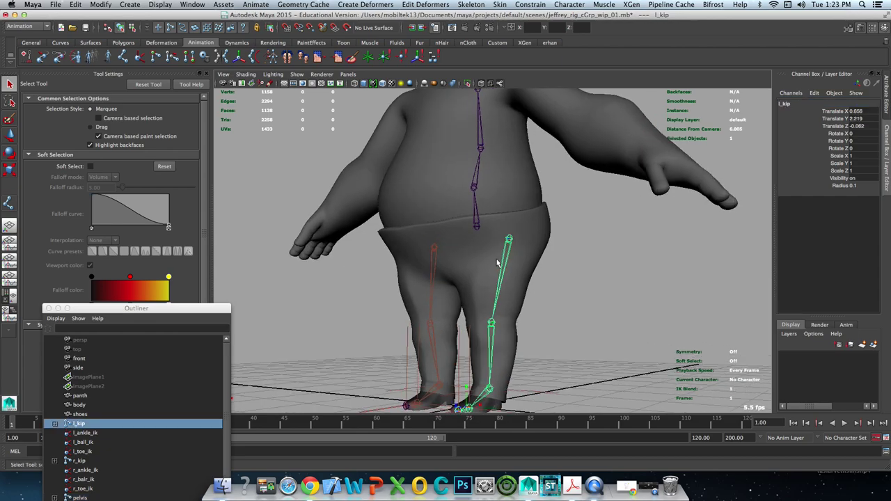
shift+click(434, 249)
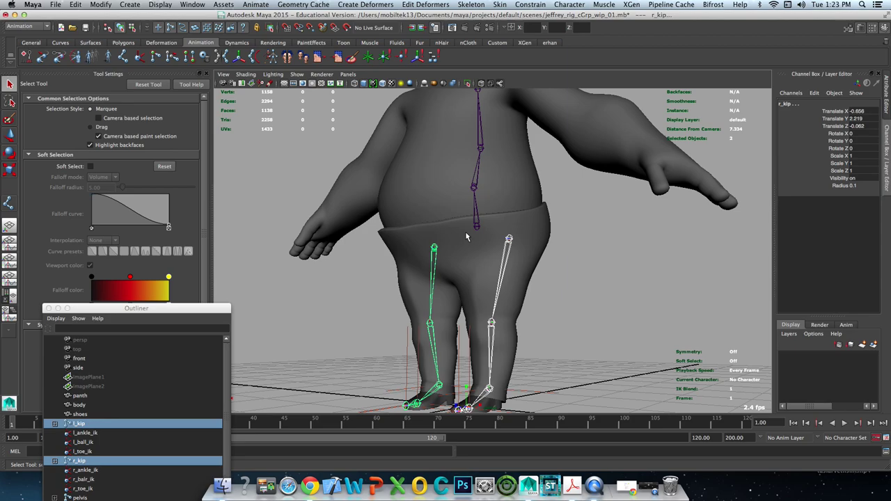
click(477, 227)
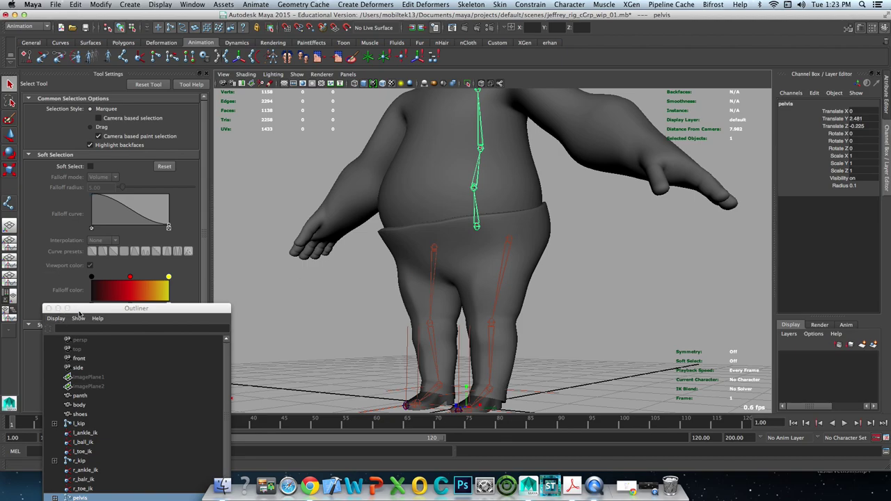
- Expand pelvis in the Outliner to reveal its spine and head joints
drag(70, 308, 89, 133)
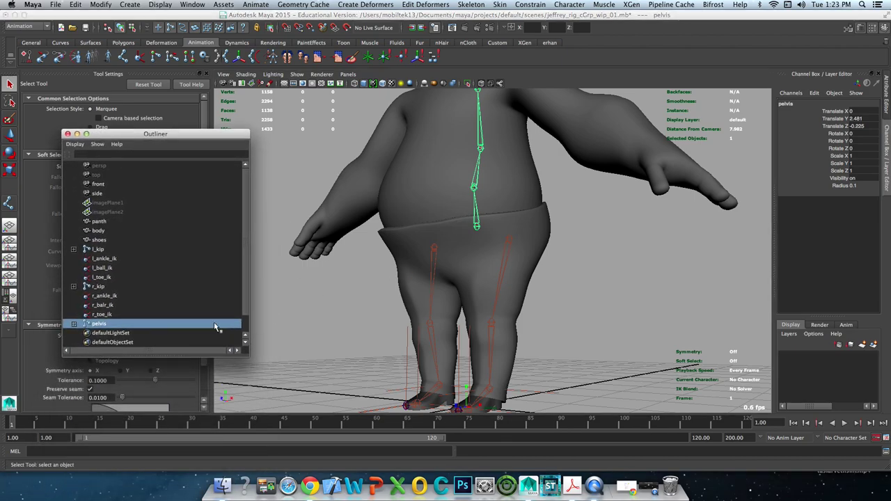
scroll(217, 326, down, 1)
shift+click(74, 305)
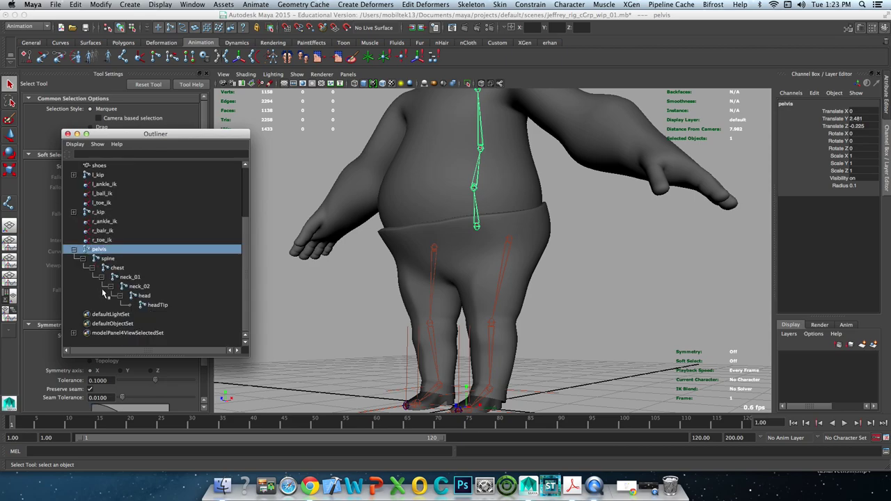
alt+drag(577, 244, 592, 280)
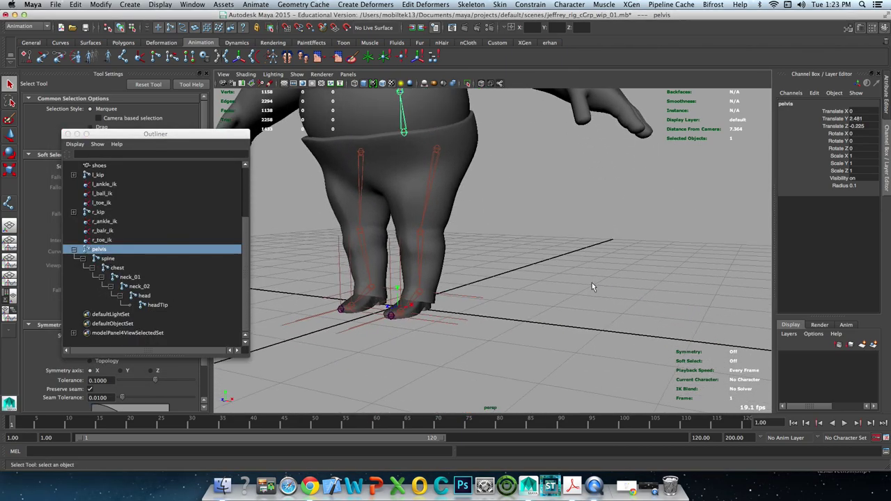
- Move pCube1 beside the character and duplicate it, raising pCube3 above the others
key(w)
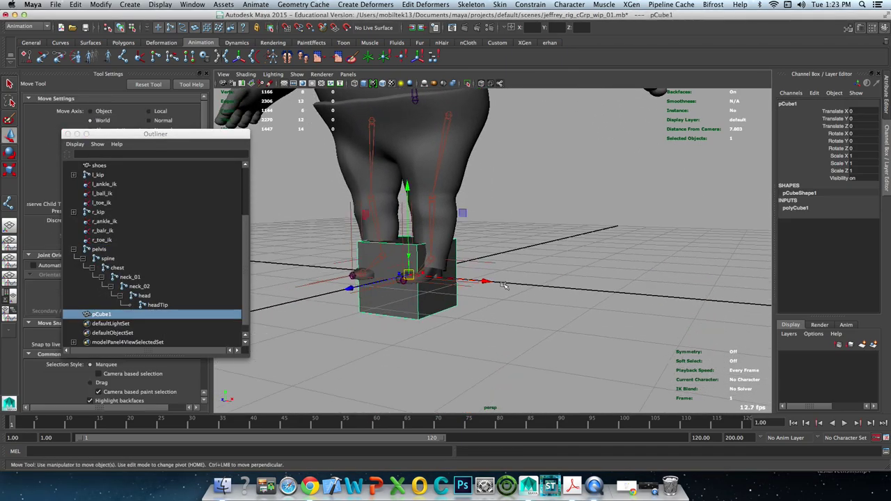
mouse_move(502, 285)
mouse_down()
mouse_move(672, 309)
mouse_move(536, 195)
mouse_move(532, 46)
mouse_move(531, 62)
mouse_up()
key(ctrl+d)
key(ctrl+d)
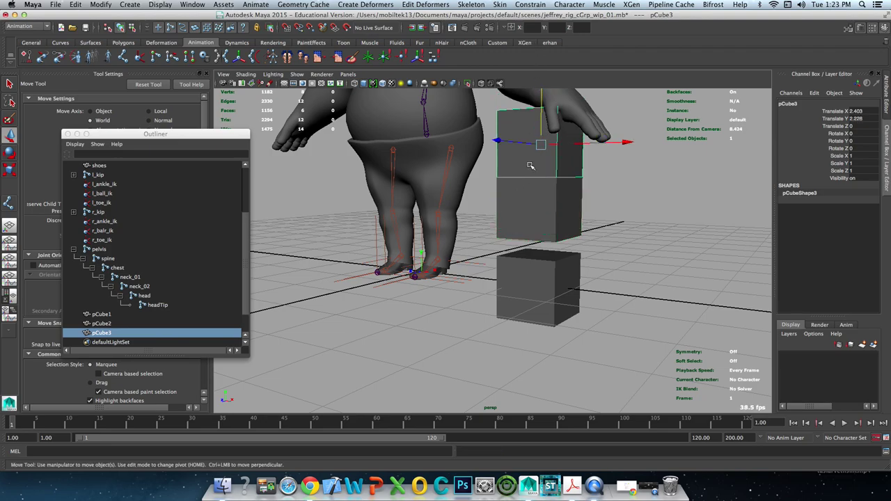
scroll(583, 228, down, 3)
scroll(583, 229, up, 2)
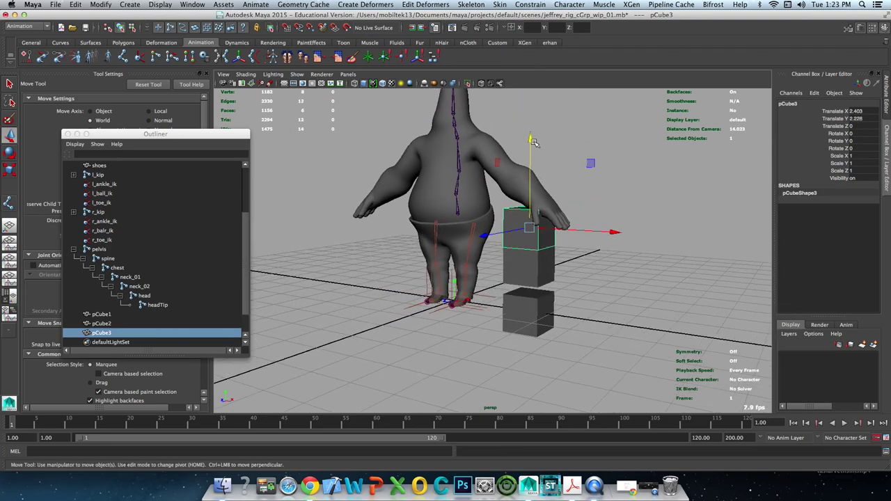
drag(533, 142, 533, 125)
- Parent pCube3 under pCube2 and pCube2 under pCube1
shift+click(524, 262)
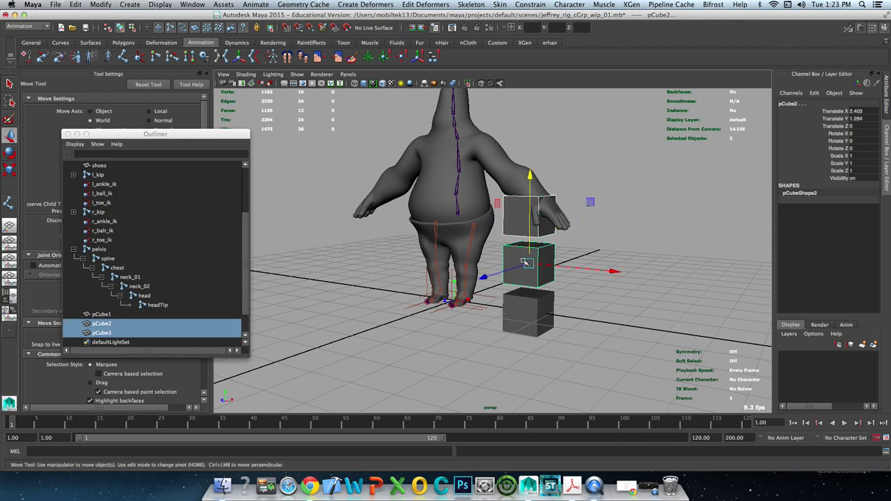
key(p)
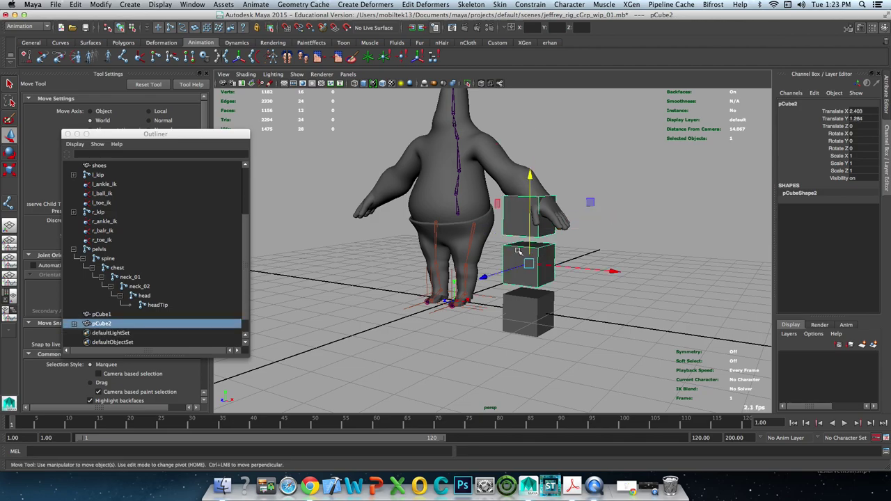
ctrl+click(132, 315)
key(p)
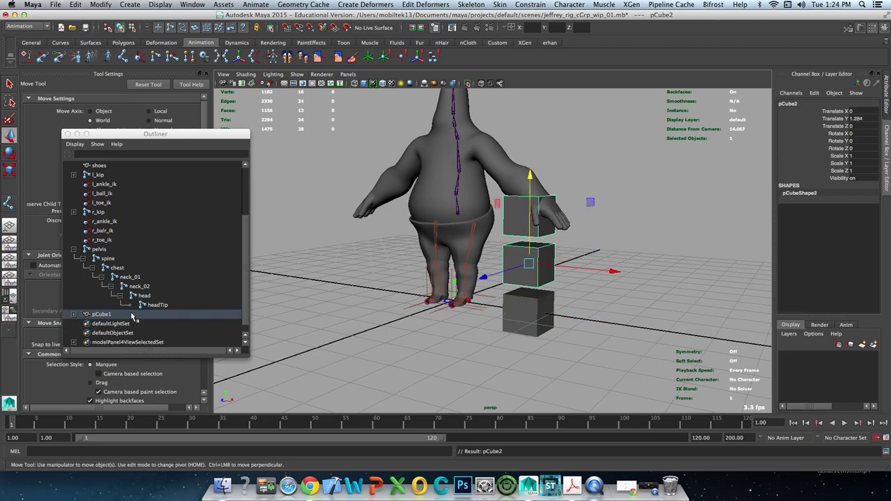
click(73, 315)
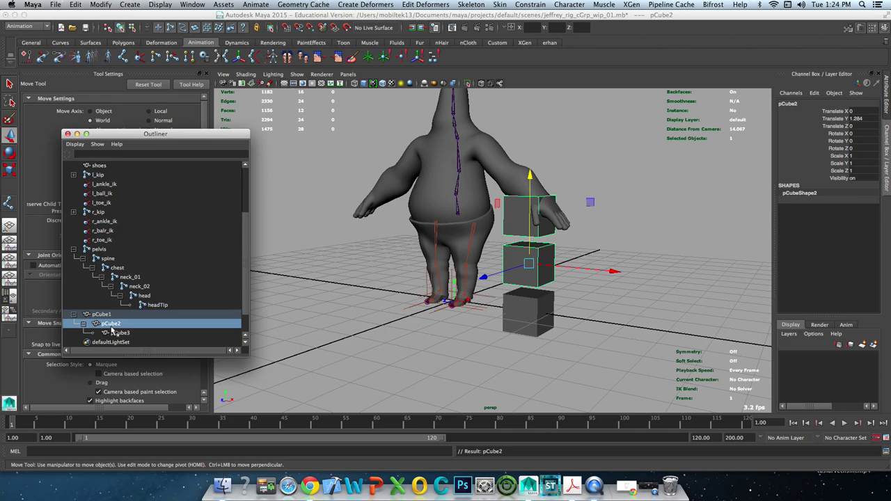
- Log in to the university internet portal with the account password, then open a new tab
click(310, 485)
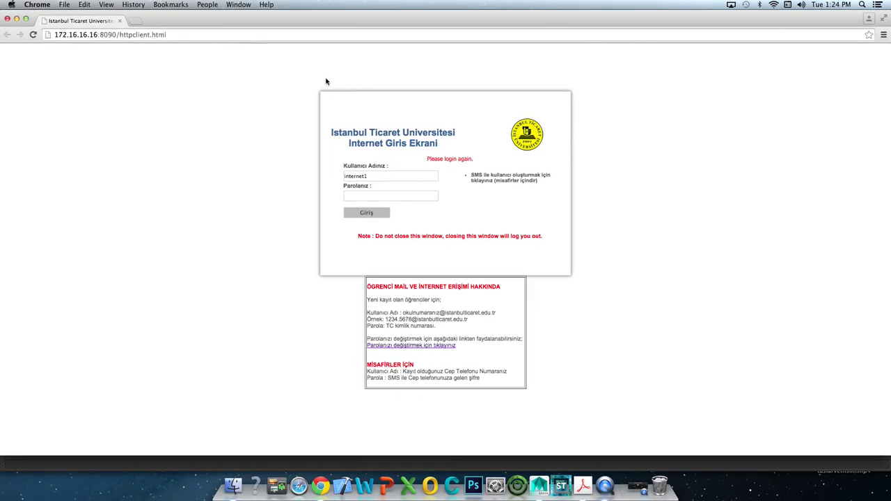
click(365, 196)
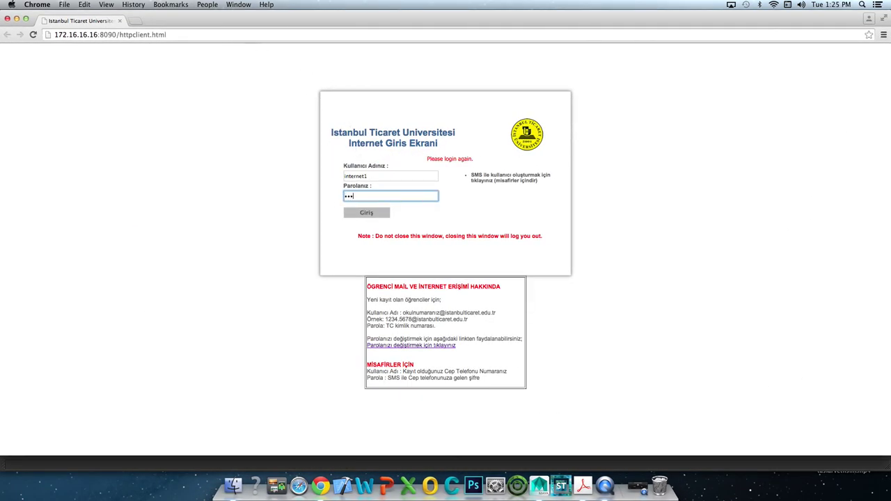
key(Return)
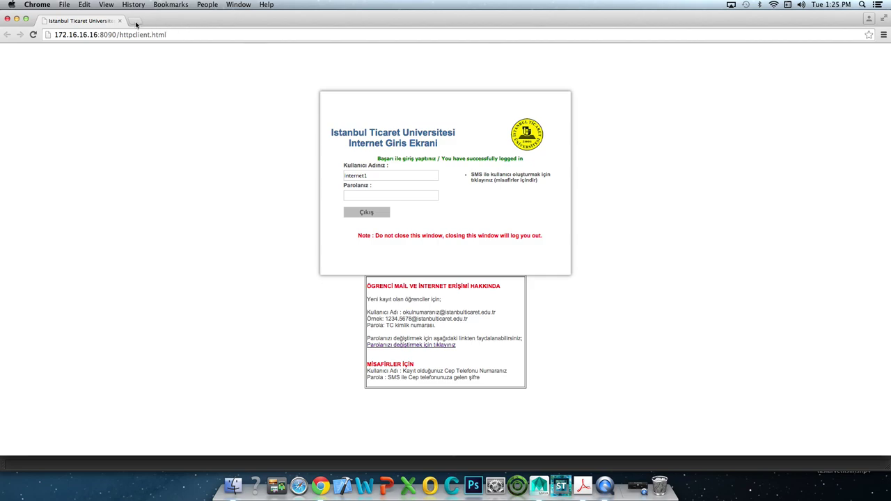
click(136, 21)
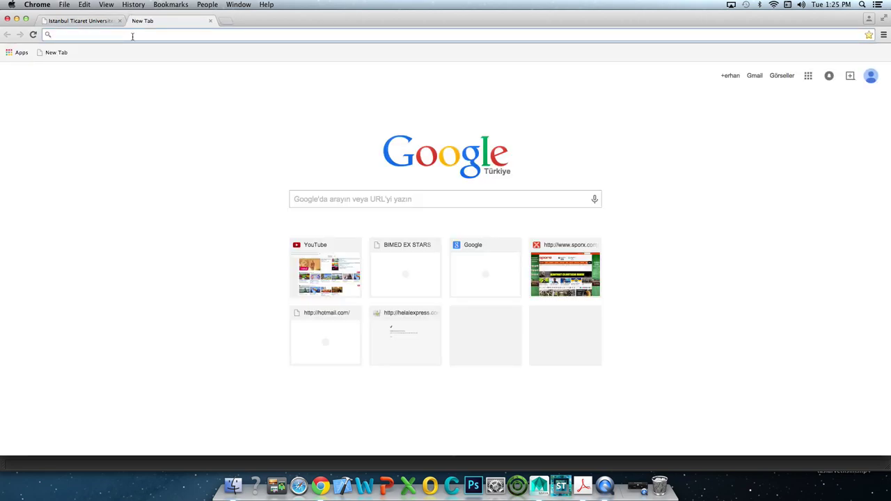
- Go to YouTube, search 'ice age 3 buck' and open Ice Age 3 - Best Of Buck [1]
text(you)
key(Return)
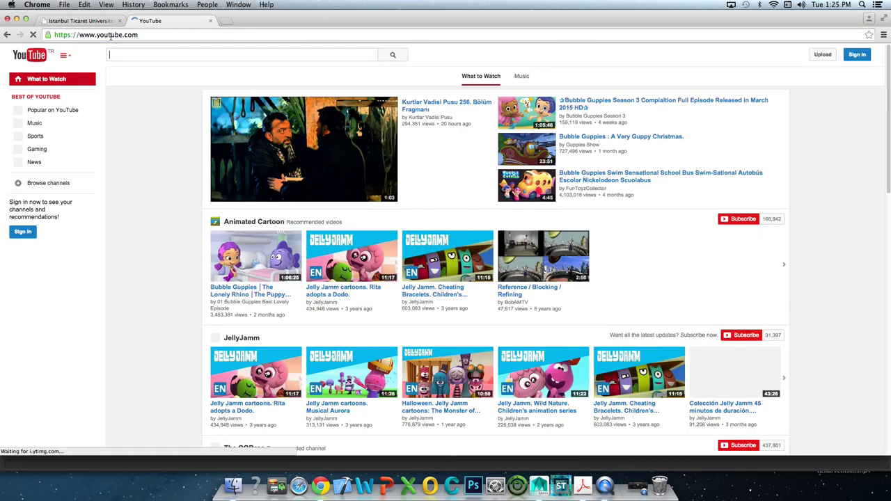
click(141, 55)
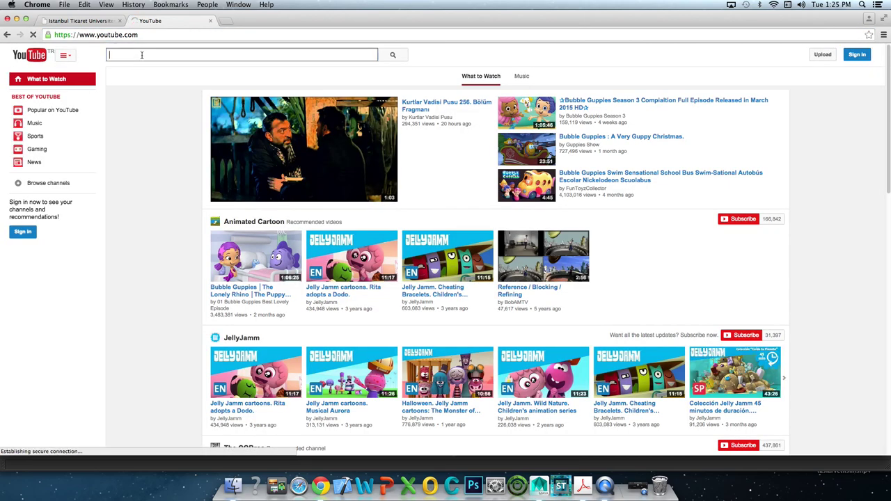
text(i)
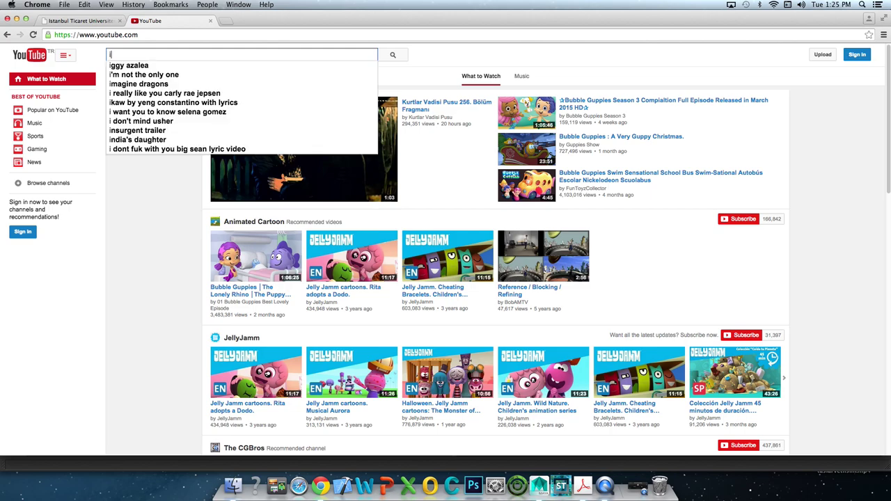
text(ce )
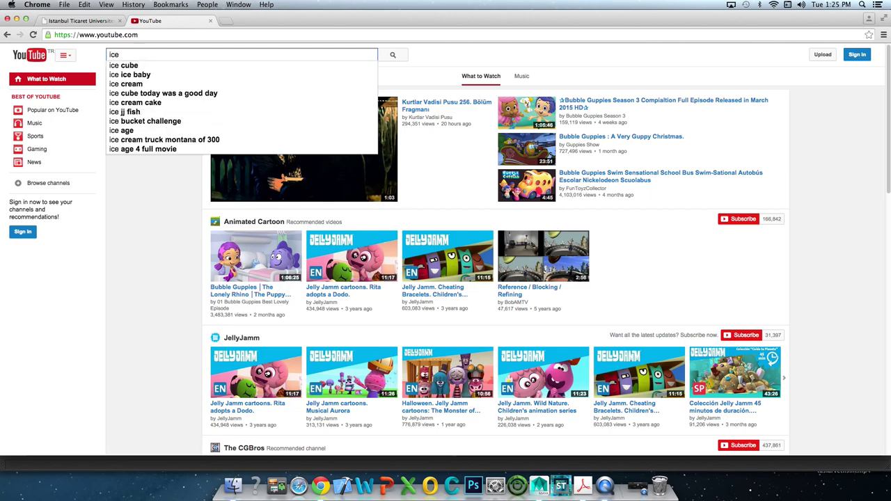
text(age)
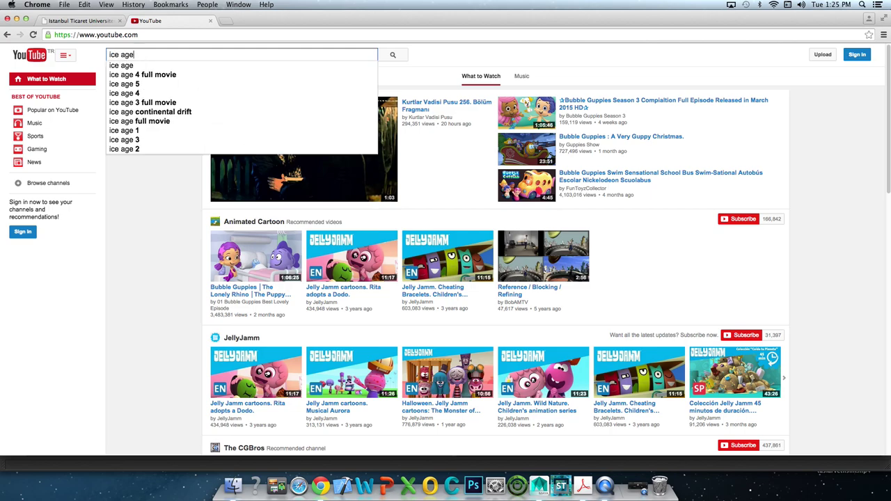
text( 3 b)
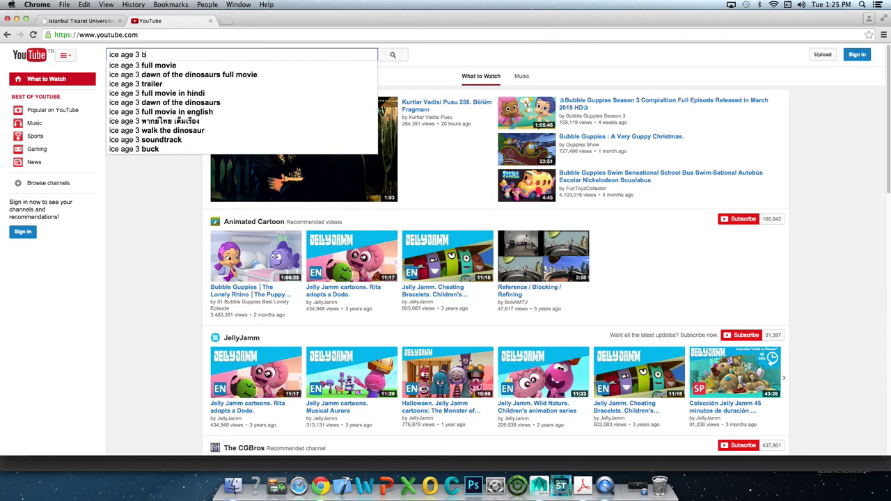
key(Down)
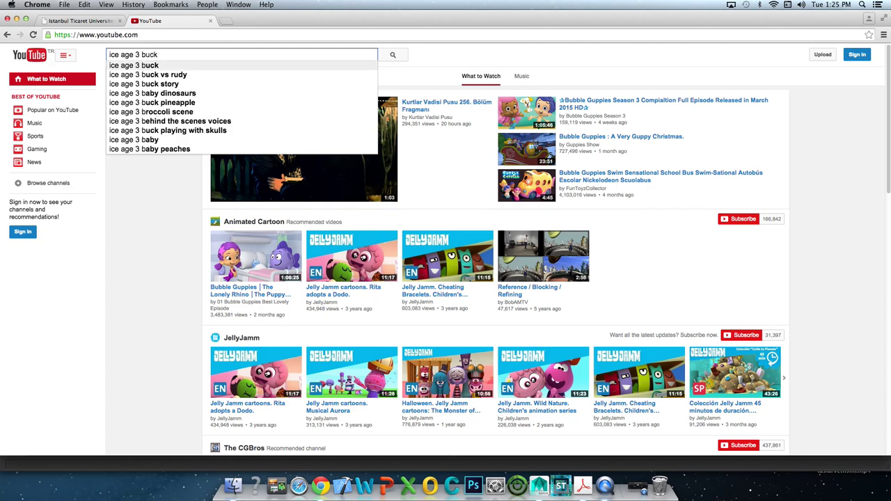
key(Return)
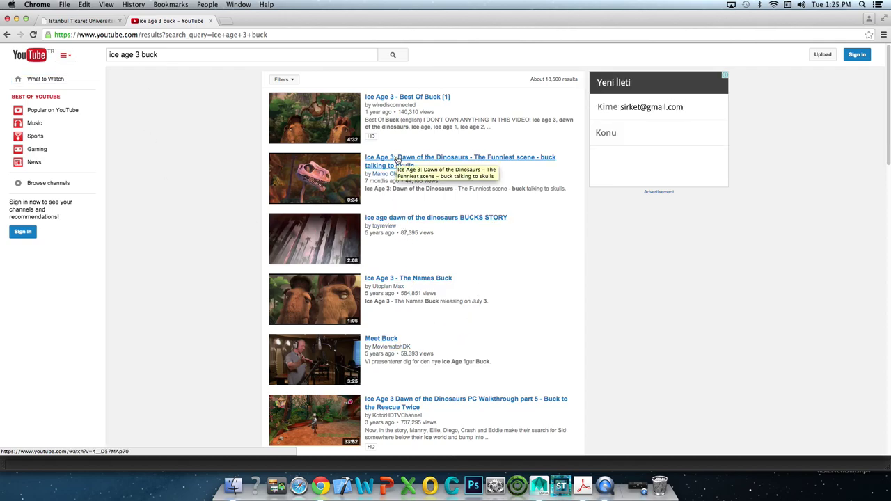
click(420, 102)
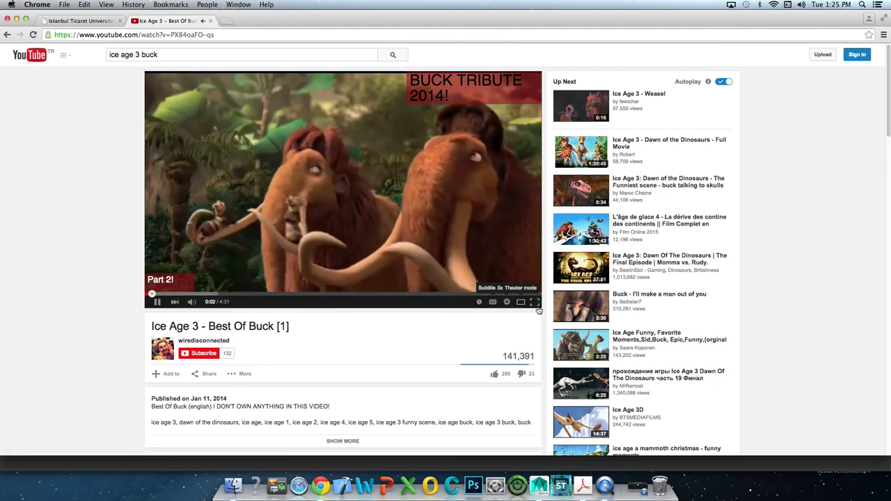
- Watch the Buck clip full screen, pause it at 0:22, exit fullscreen and minimize Chrome
click(535, 302)
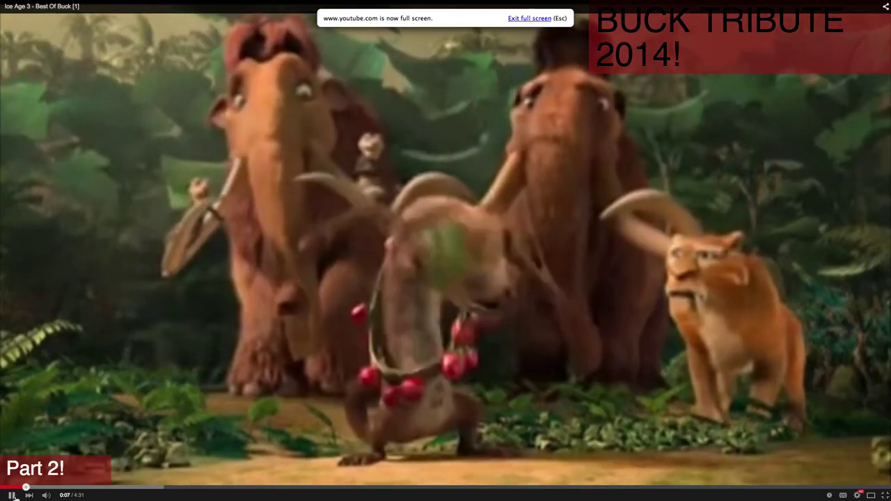
click(12, 494)
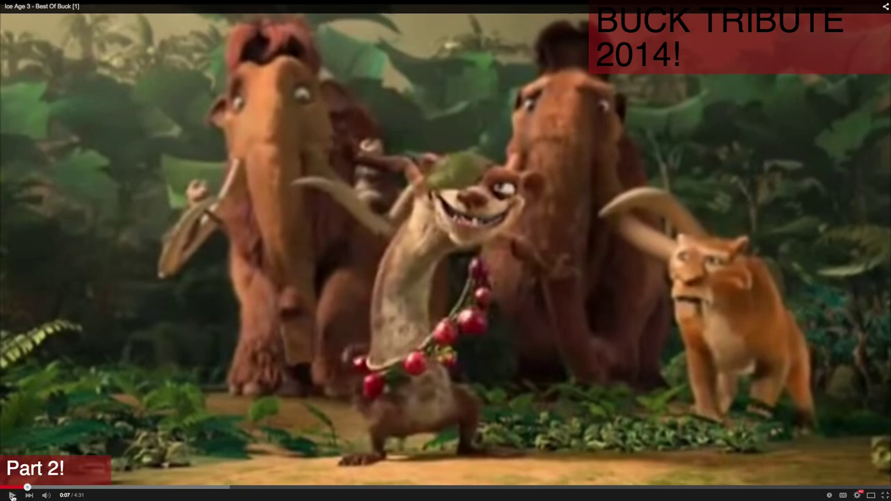
click(12, 496)
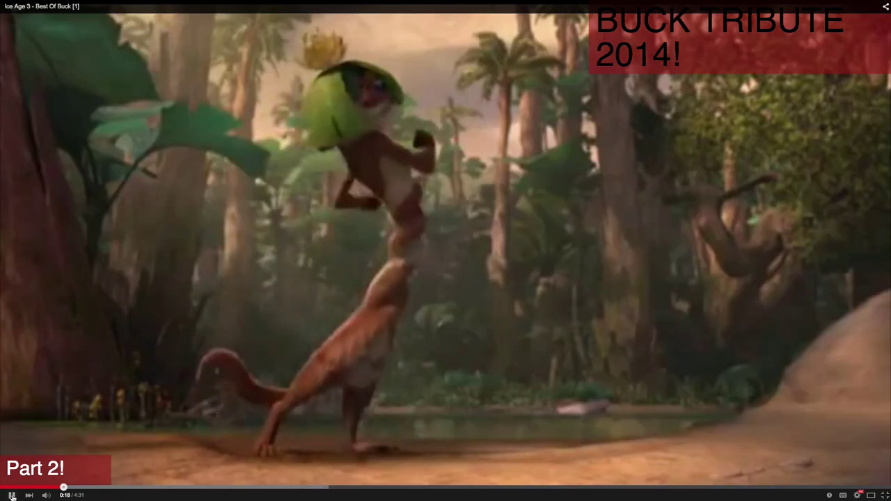
click(11, 495)
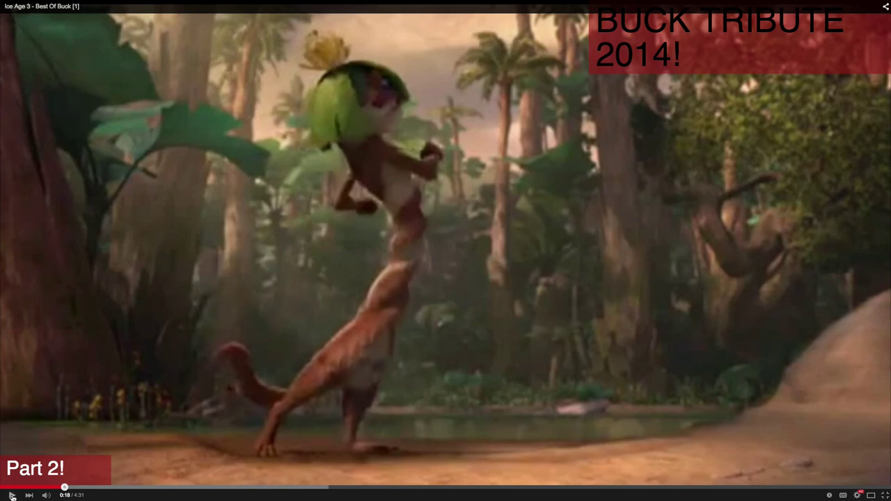
click(12, 496)
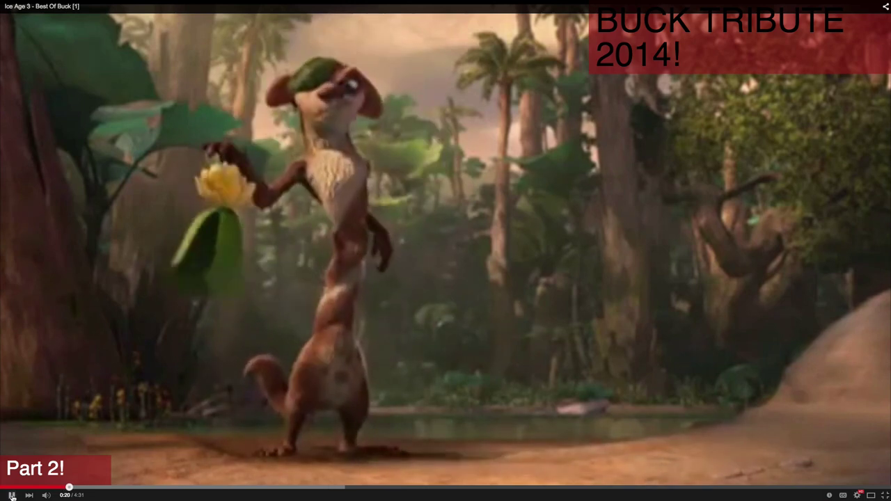
click(12, 495)
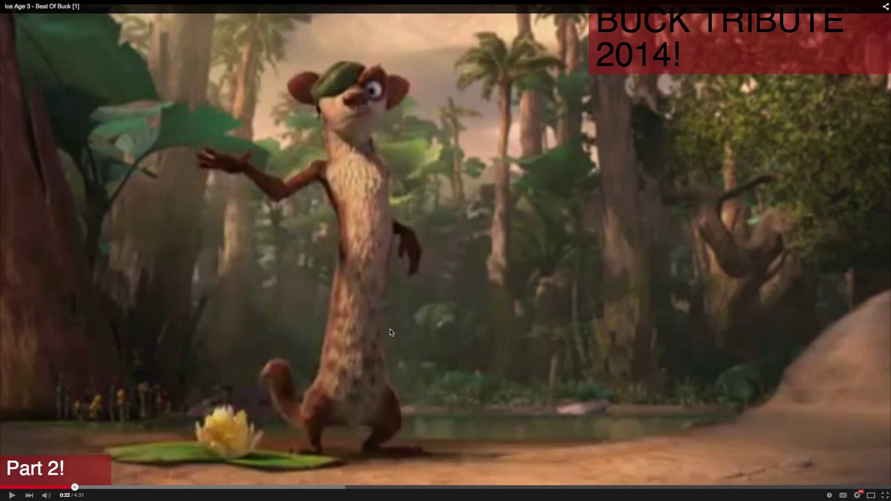
key(Escape)
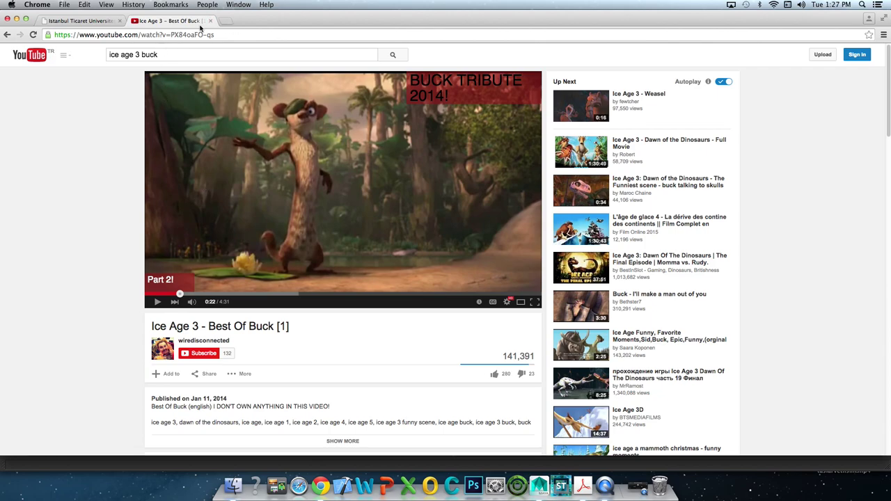
click(17, 20)
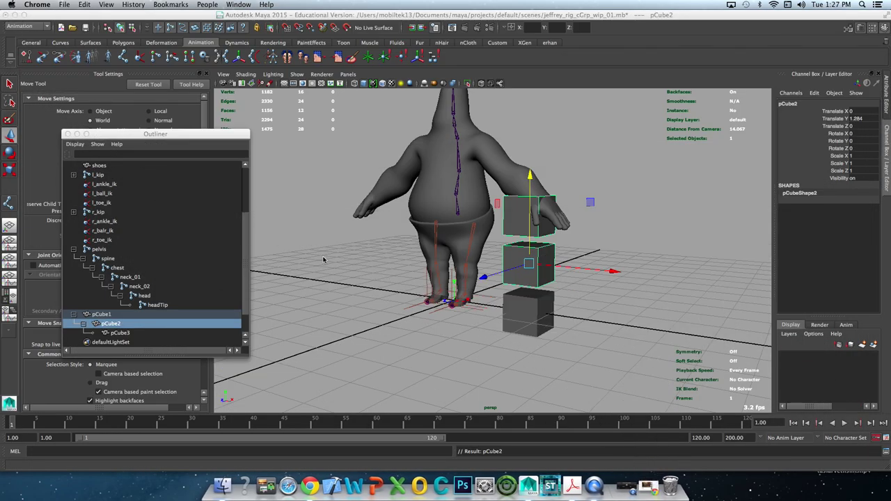
- Select pCube1, pCube2 and pCube3, rotate the stack briefly, then delete all three cubes
click(513, 291)
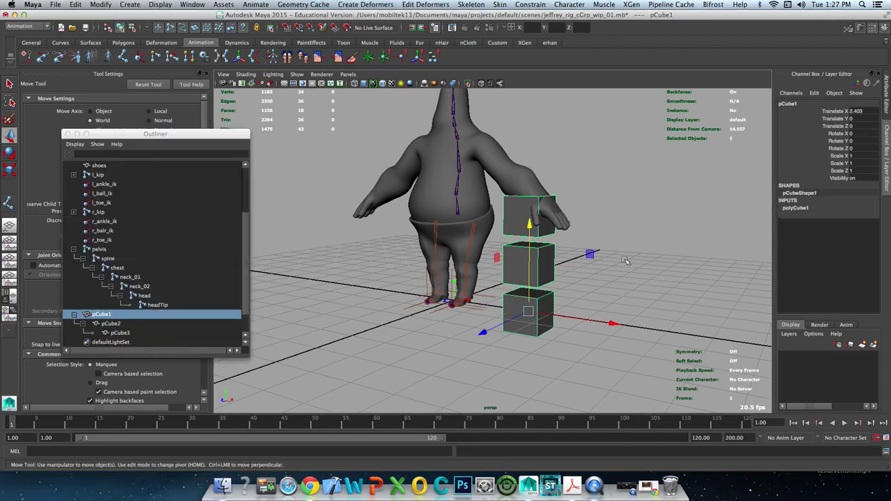
key(q)
click(541, 304)
shift+click(533, 268)
shift+click(538, 221)
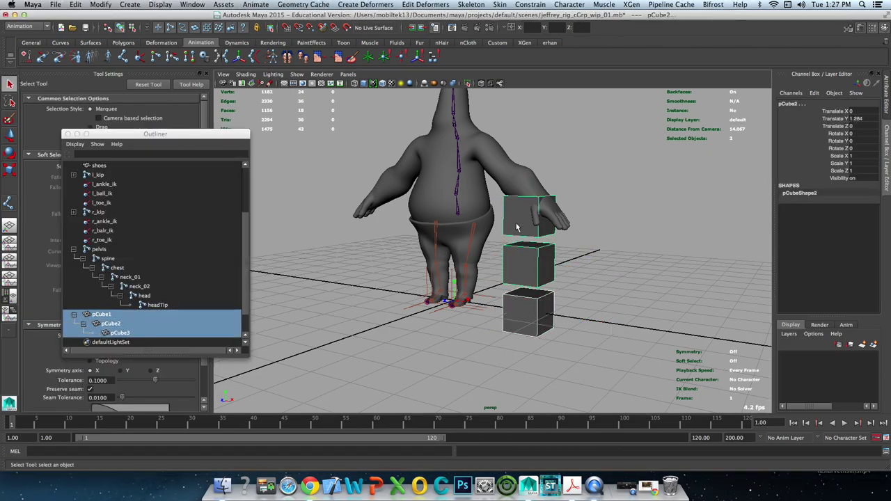
key(e)
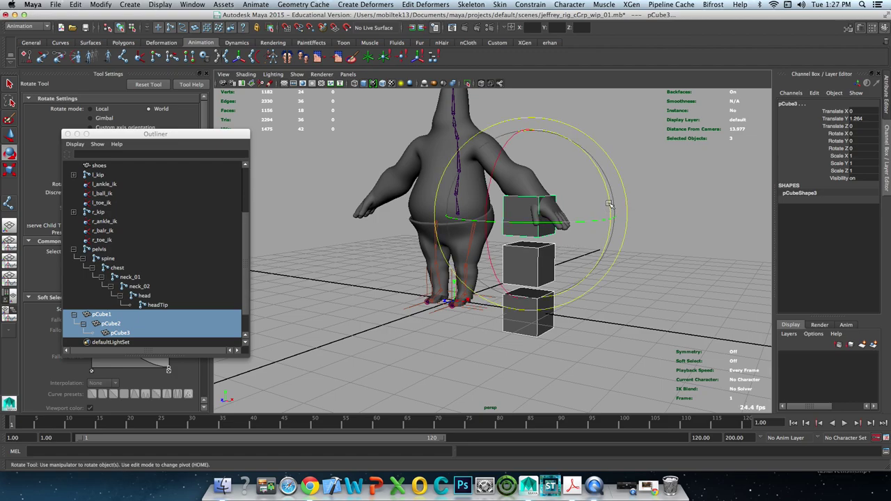
mouse_move(606, 207)
mouse_down()
mouse_move(578, 175)
mouse_move(616, 245)
mouse_up()
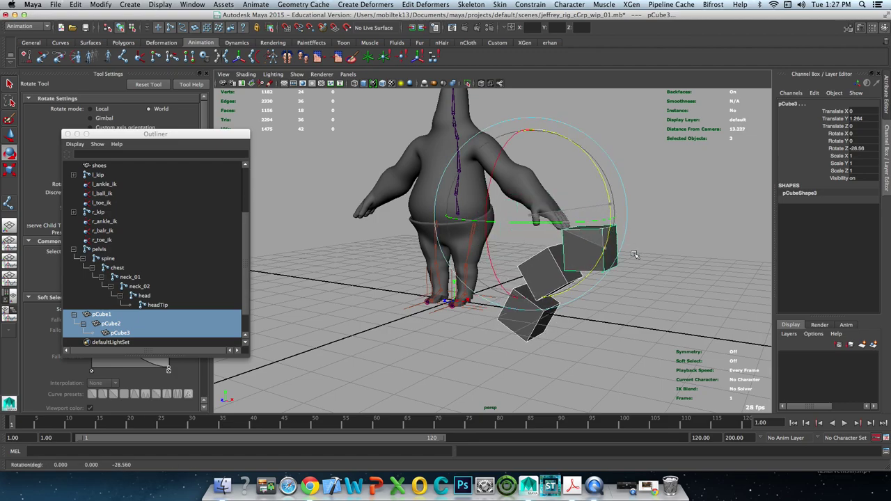
mouse_move(581, 207)
mouse_down()
mouse_move(562, 198)
mouse_move(590, 258)
mouse_up()
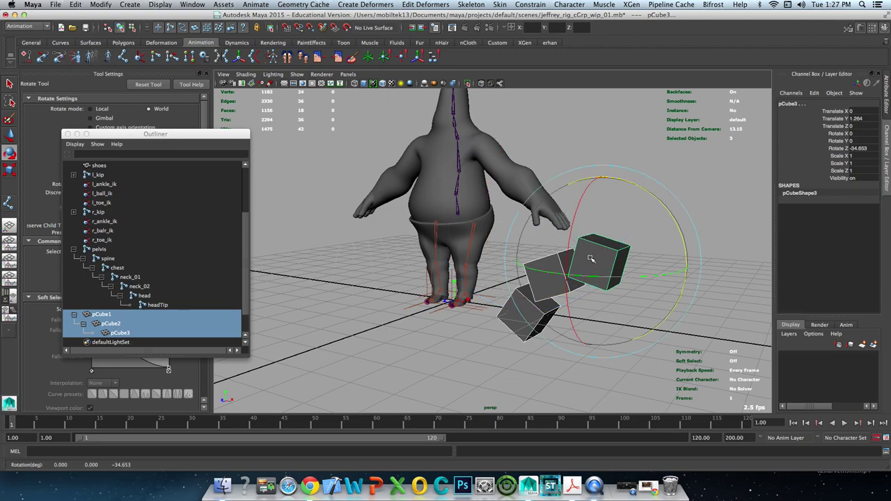
key(Delete)
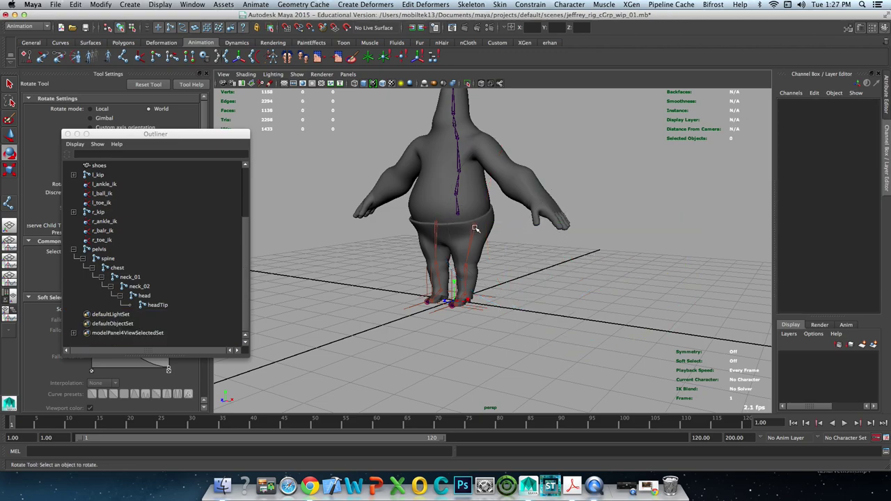
- Parent the l_kip and r_kip hip joints under pelvis, then select the pelvis hierarchy
click(97, 174)
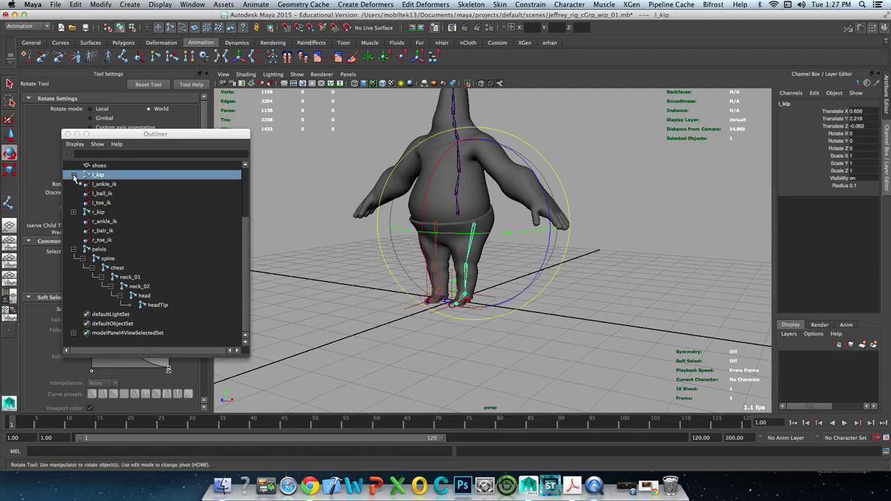
key(q)
shift+click(436, 230)
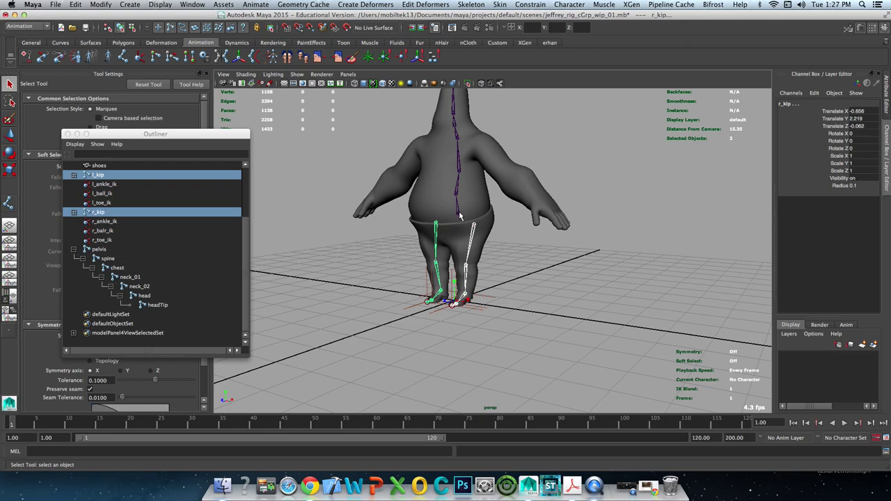
shift+click(459, 217)
key(p)
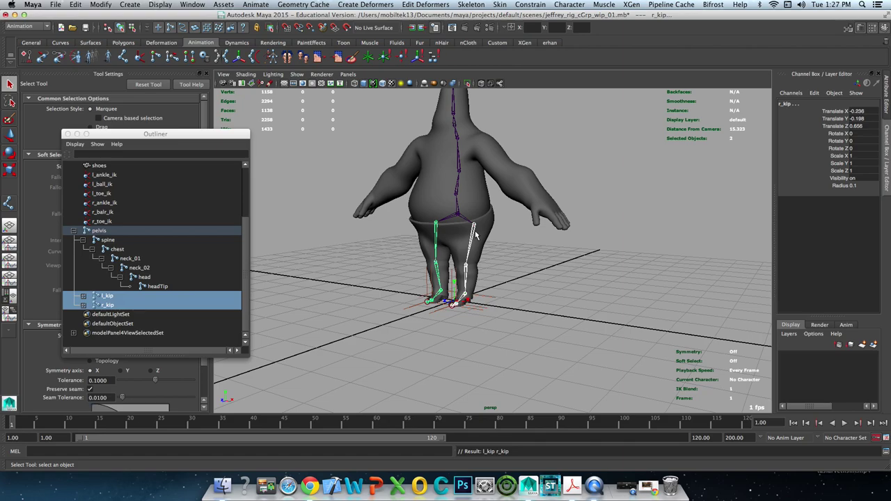
click(457, 216)
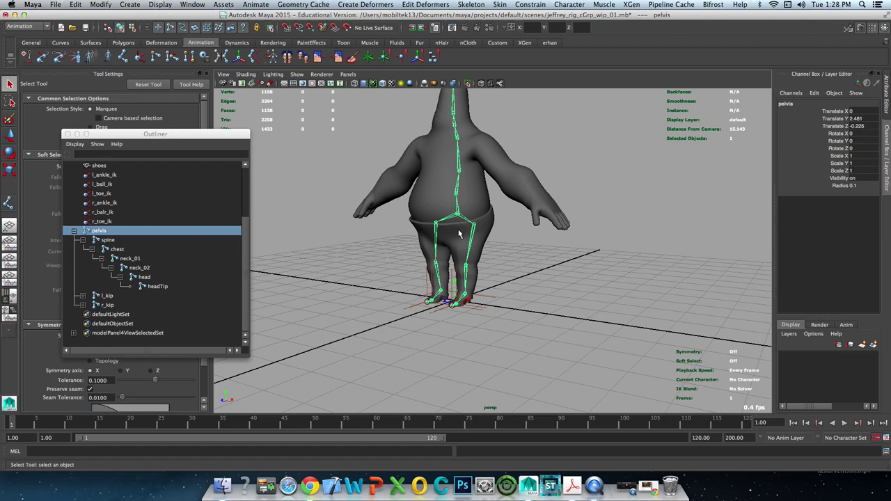
alt+drag(524, 225, 490, 252)
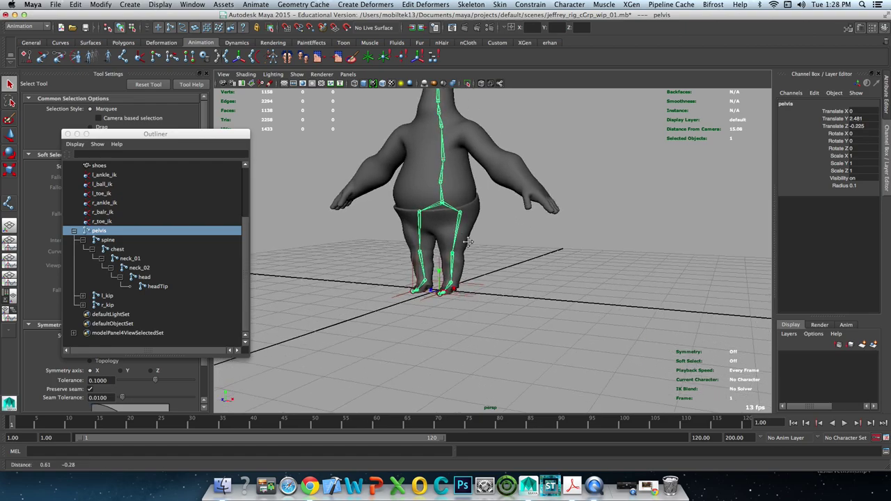
click(490, 252)
scroll(487, 270, up, 3)
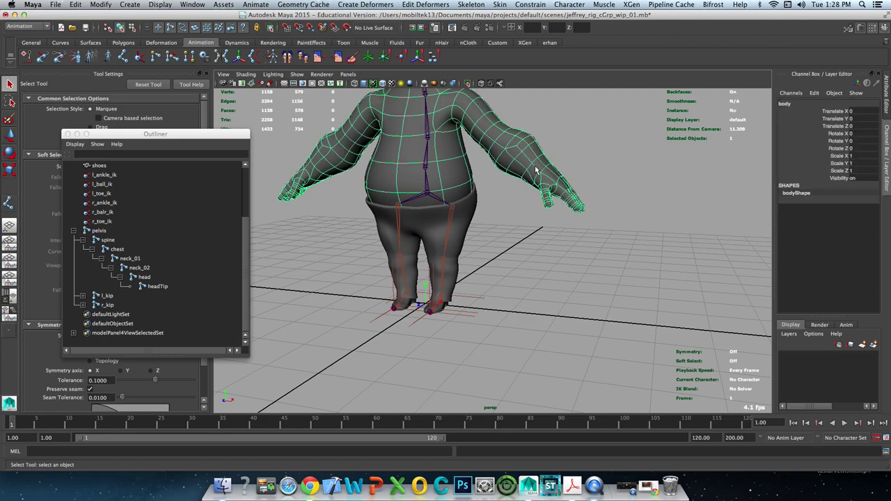
click(468, 215)
key(f)
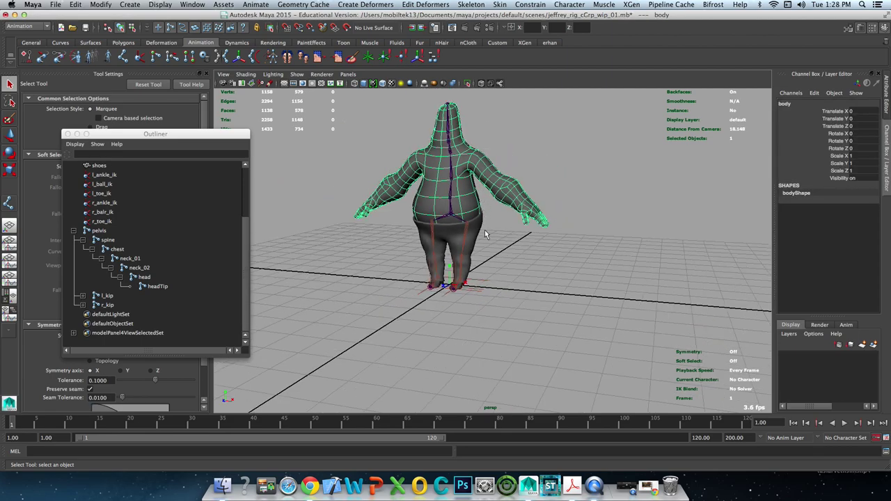
shift+click(472, 237)
mouse_move(472, 233)
alt+mouse_down()
mouse_move(491, 225)
mouse_move(485, 220)
mouse_move(489, 252)
alt+mouse_up()
scroll(491, 225, up, 3)
shift+click(447, 263)
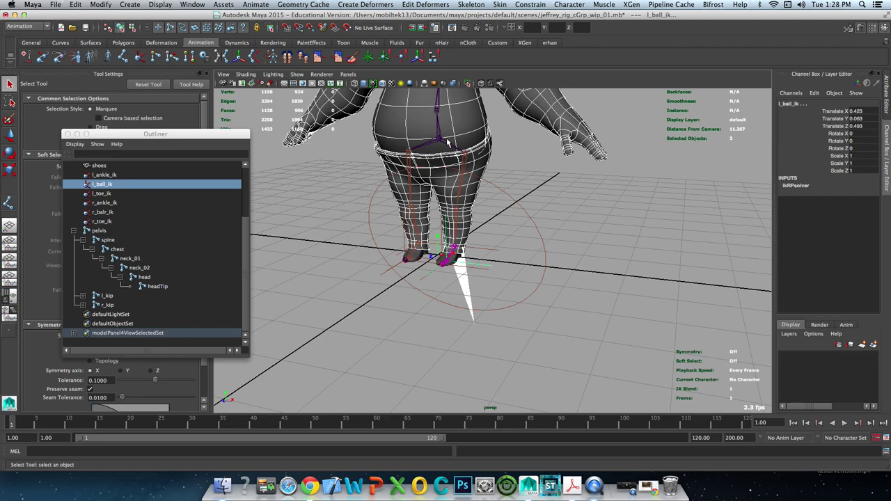
click(589, 211)
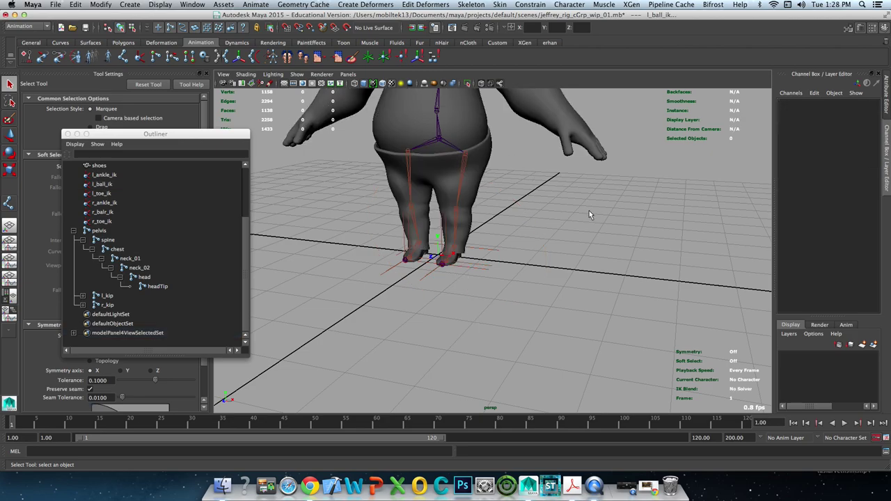
key(z)
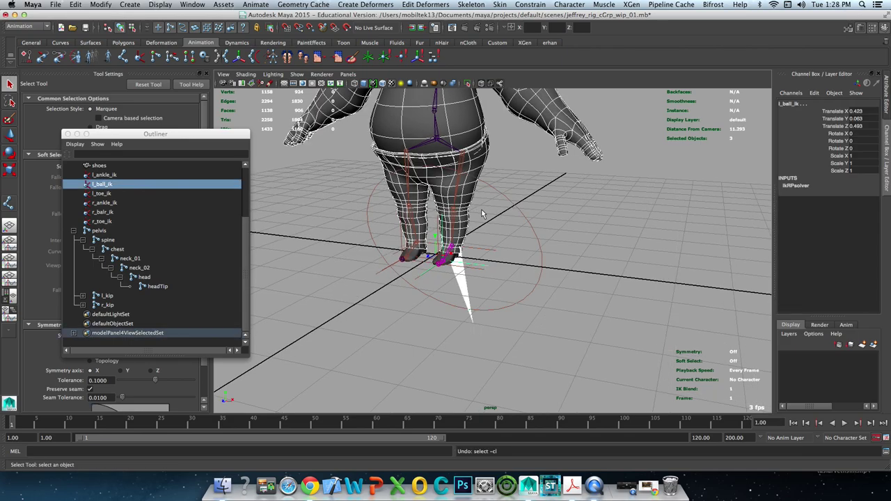
key(z)
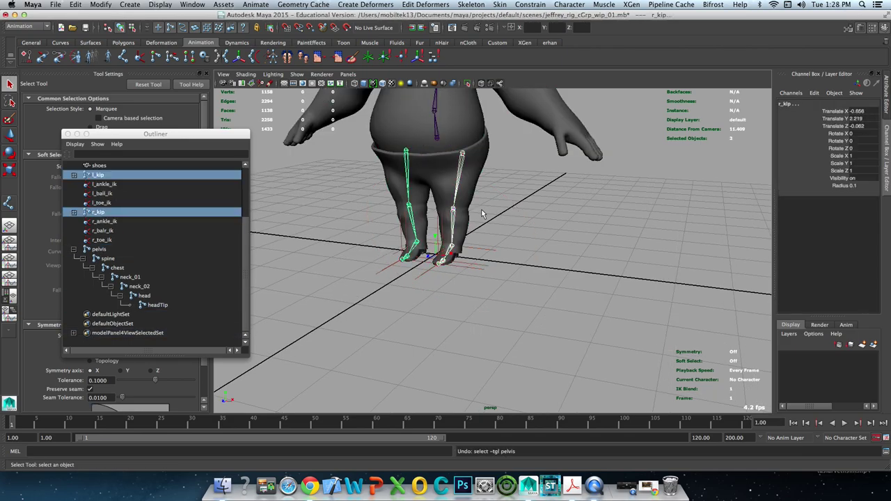
key(z)
click(468, 157)
click(459, 171)
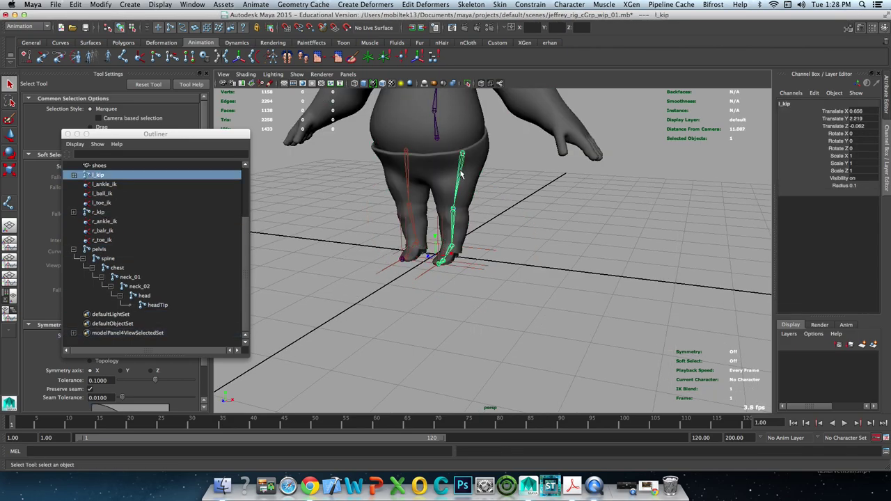
shift+click(407, 160)
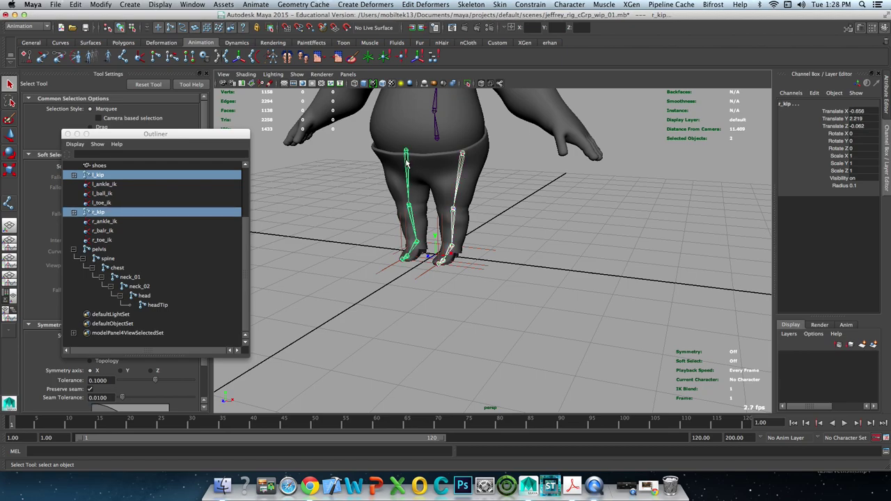
shift+click(438, 141)
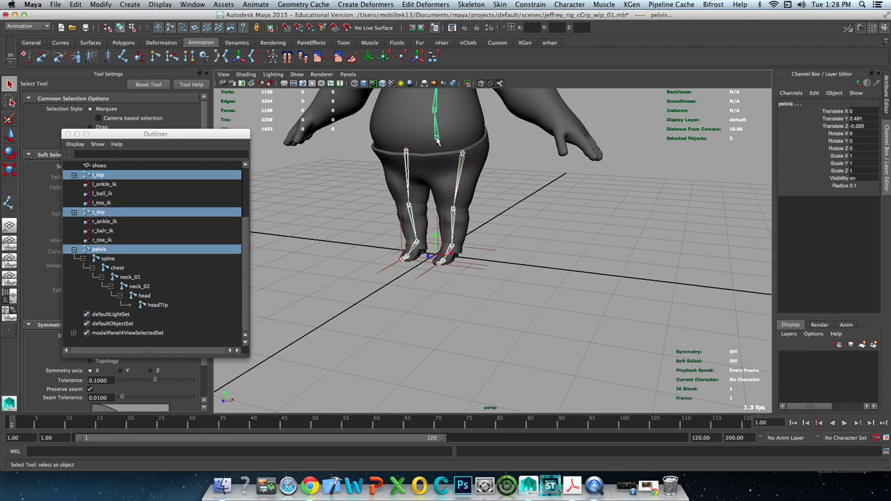
click(75, 5)
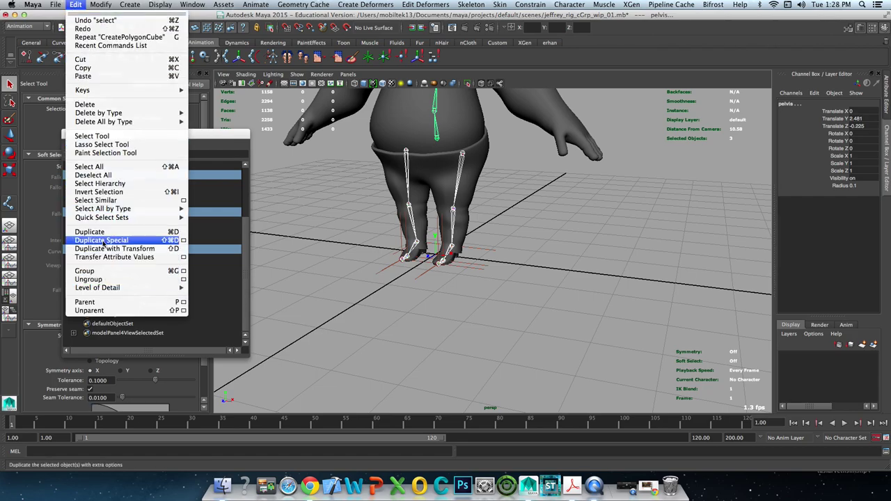
click(98, 304)
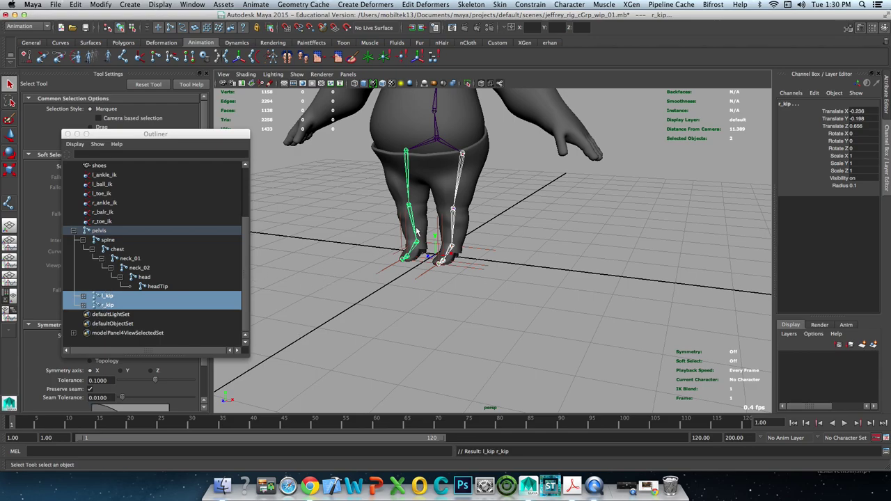
alt+middle_drag(405, 227, 405, 263)
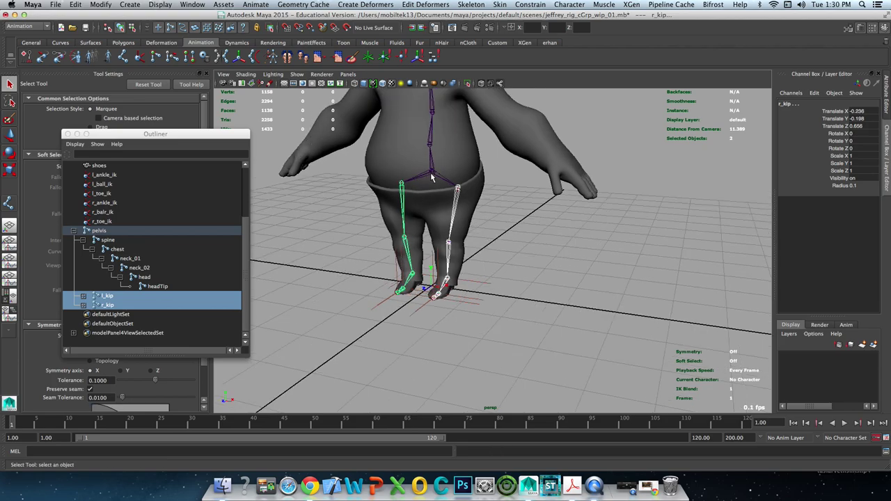
click(432, 176)
key(w)
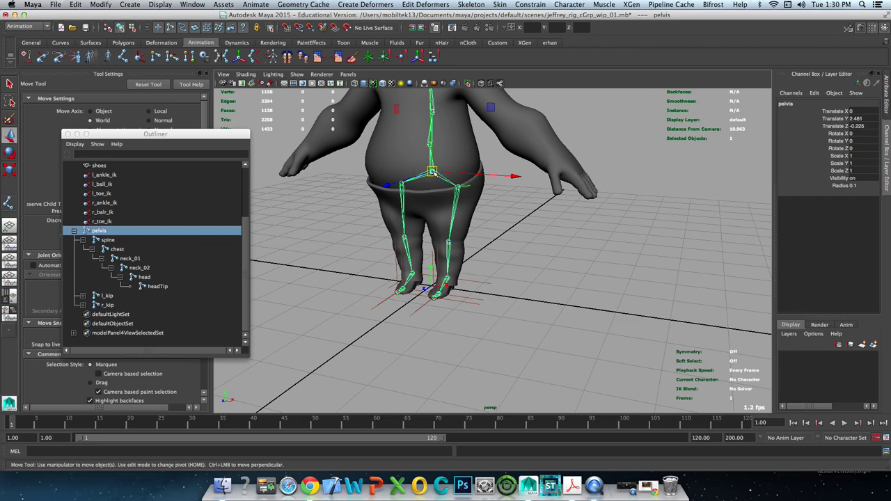
mouse_move(433, 172)
mouse_down()
mouse_move(441, 200)
mouse_move(437, 177)
mouse_move(431, 202)
mouse_up()
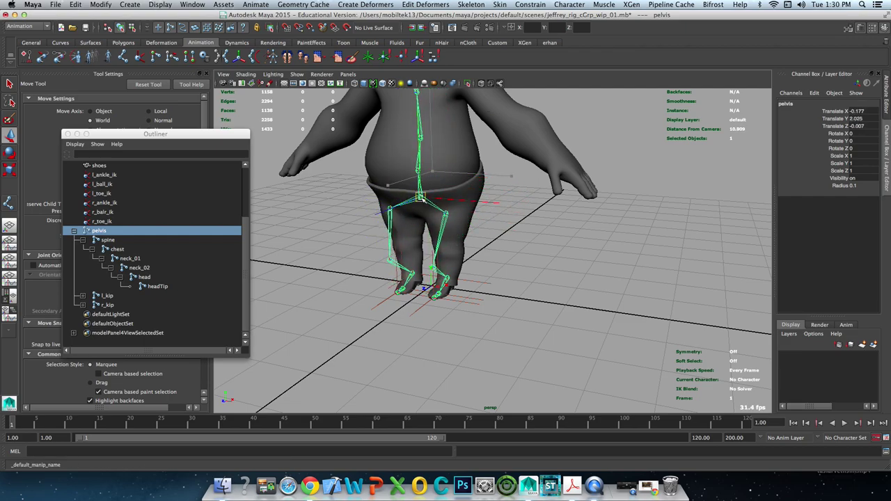
key(ctrl+z)
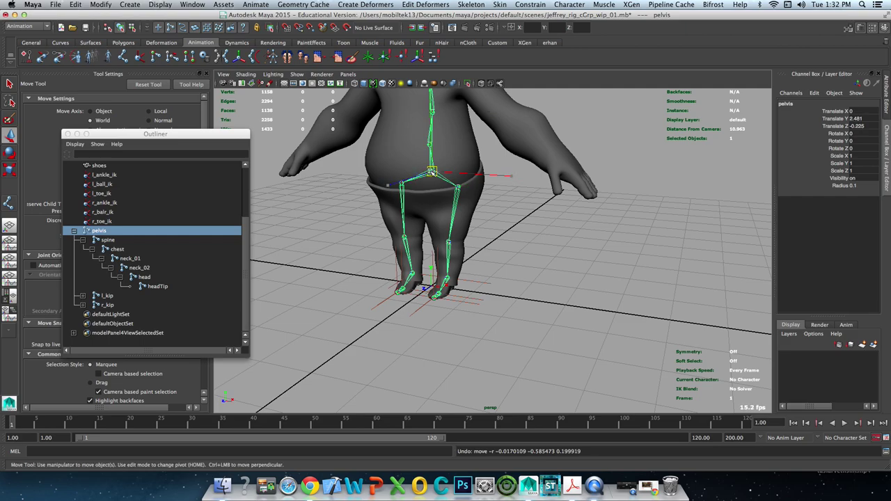
- Undo the accidental down-right move of the pelvis and skeleton
mouse_move(427, 171)
mouse_down()
mouse_move(437, 181)
mouse_move(436, 220)
mouse_up()
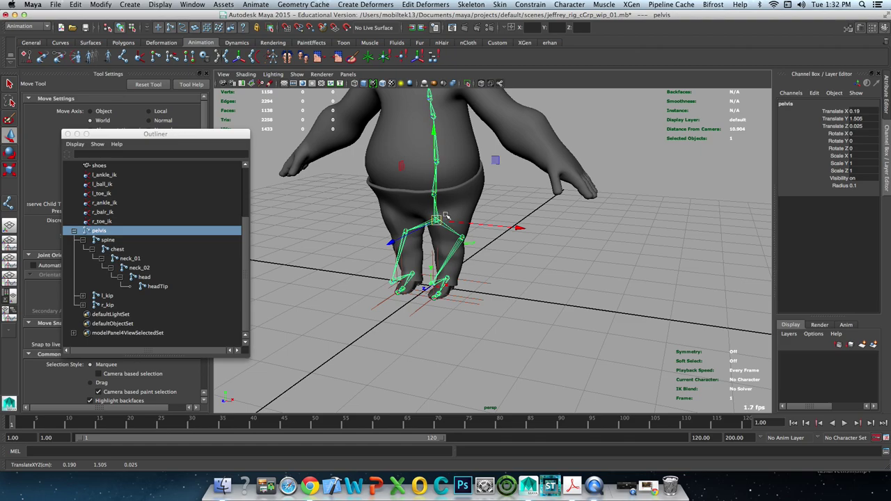
key(ctrl+z)
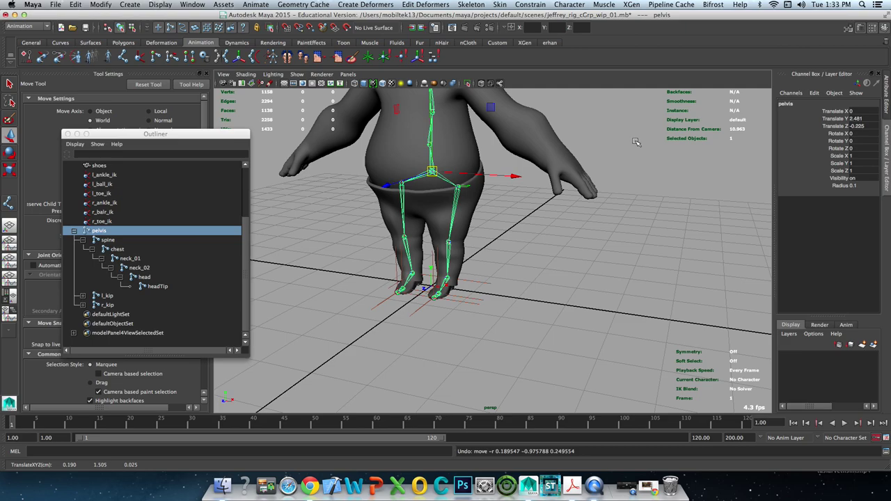
right_click(845, 119)
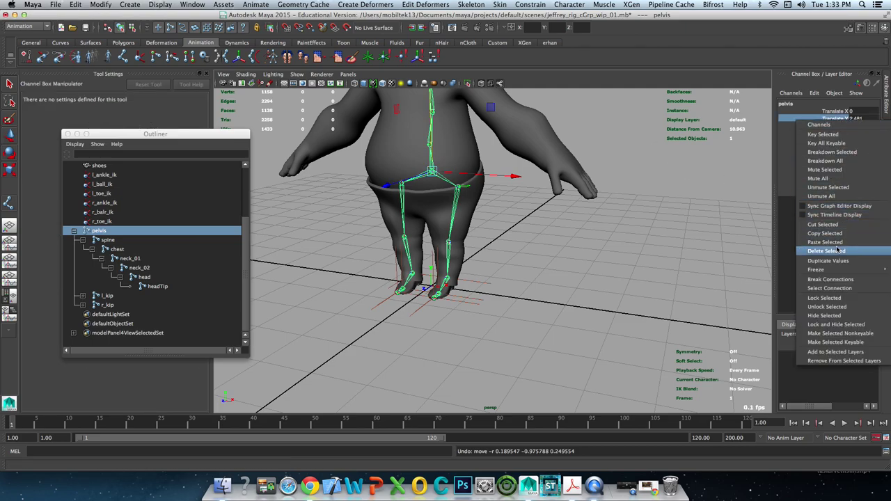
click(773, 270)
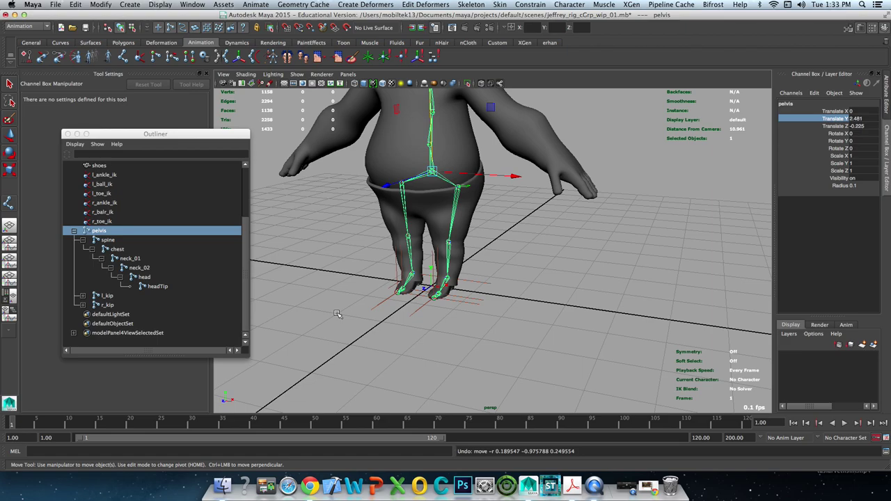
click(394, 341)
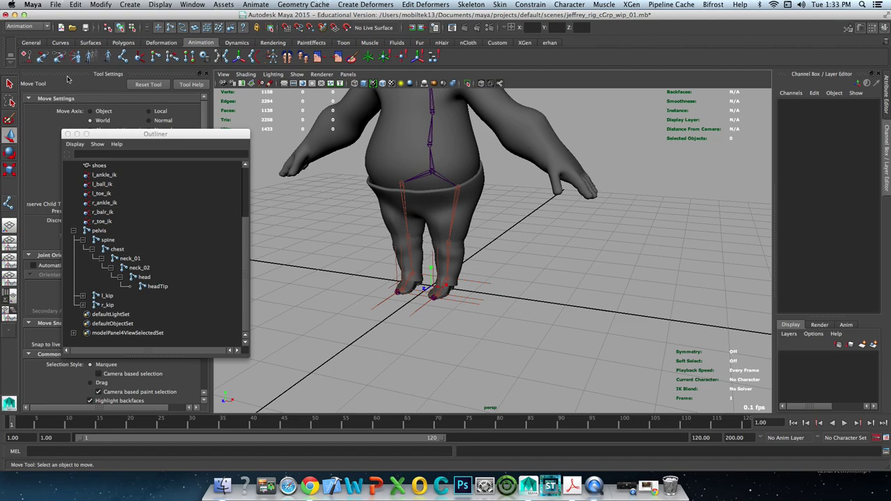
- Create a NURBS circle at the origin from the Curves shelf
click(60, 44)
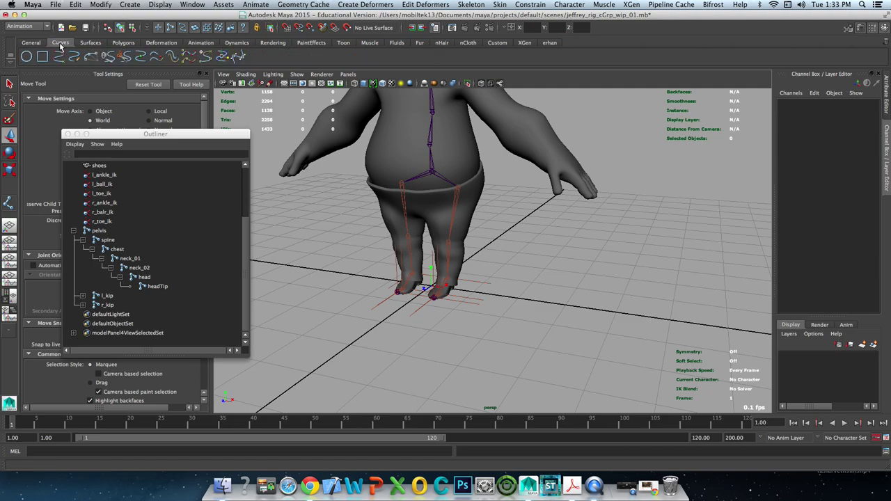
click(27, 56)
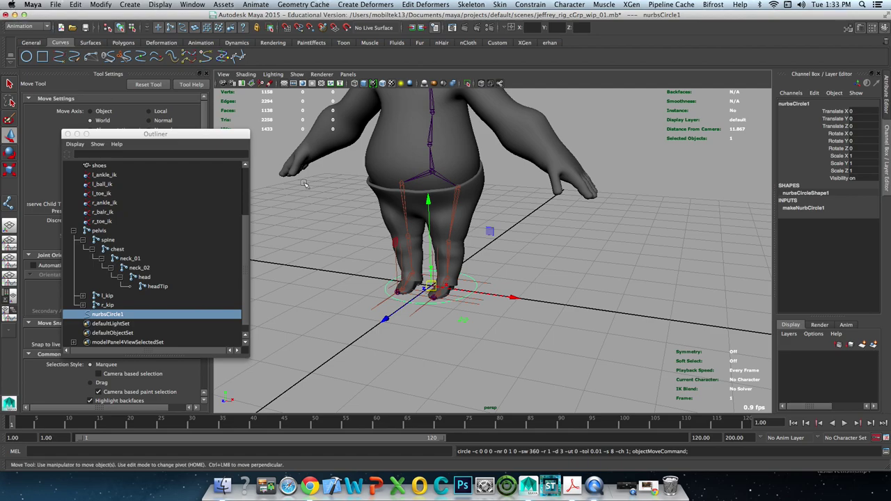
click(139, 4)
mouse_move(152, 20)
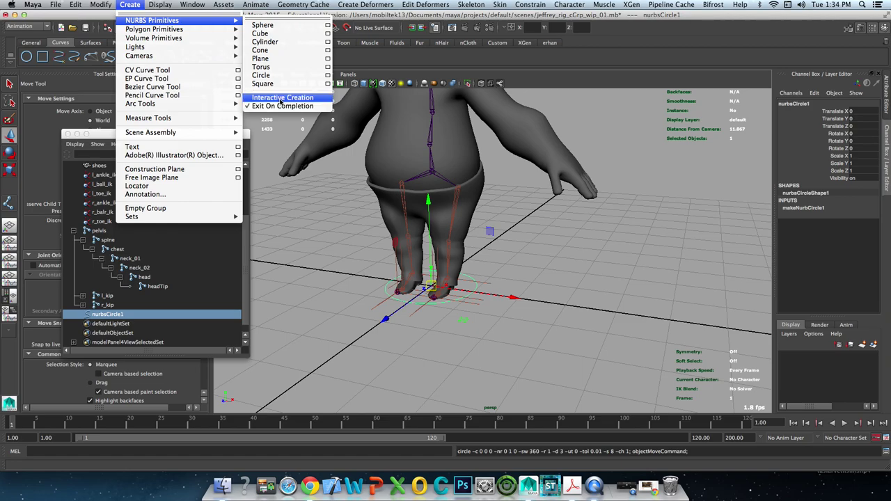
click(548, 325)
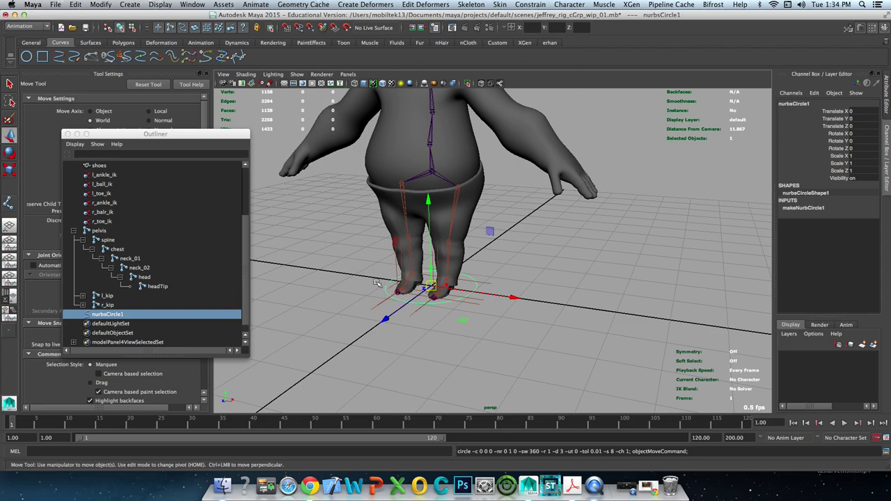
- Rename nurbsCircle1 to pelvis_anim in the Outliner
double_click(117, 317)
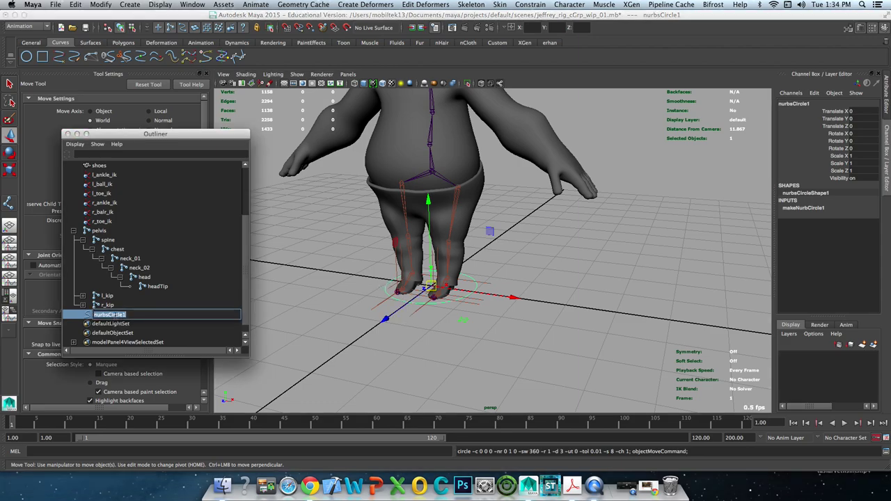
text(pel)
text(vis)
text(_)
text(ri)
text(m)
key(Return)
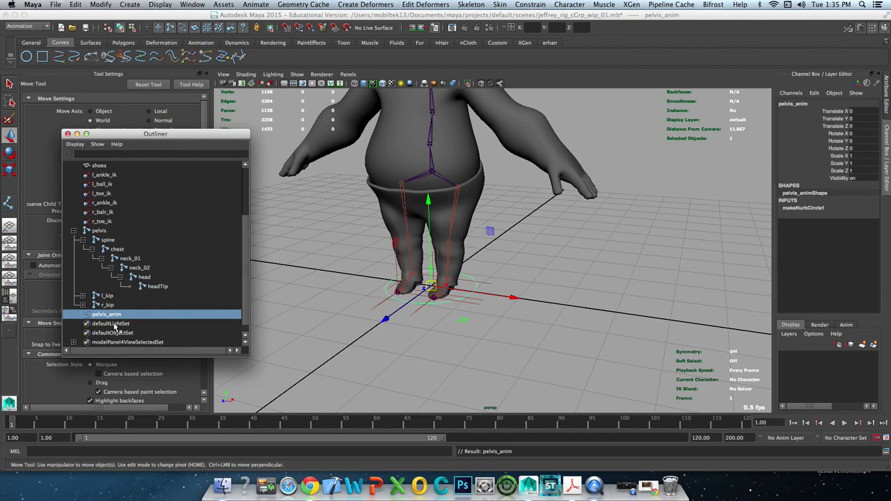
- Group pelvis_anim with Ctrl+G and rename the new group1 to pelvis_ofset_grp
key(ctrl+g)
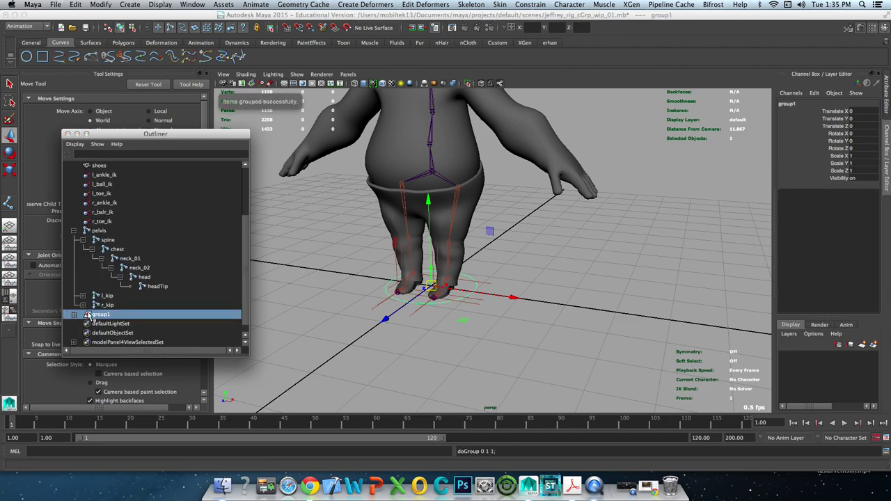
double_click(101, 315)
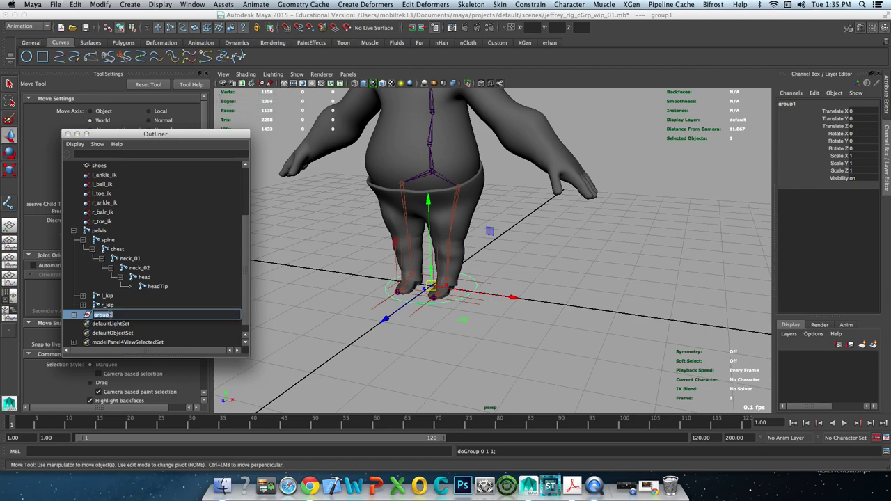
text(pel)
text(vis)
text(o)
text(grp)
key(Return)
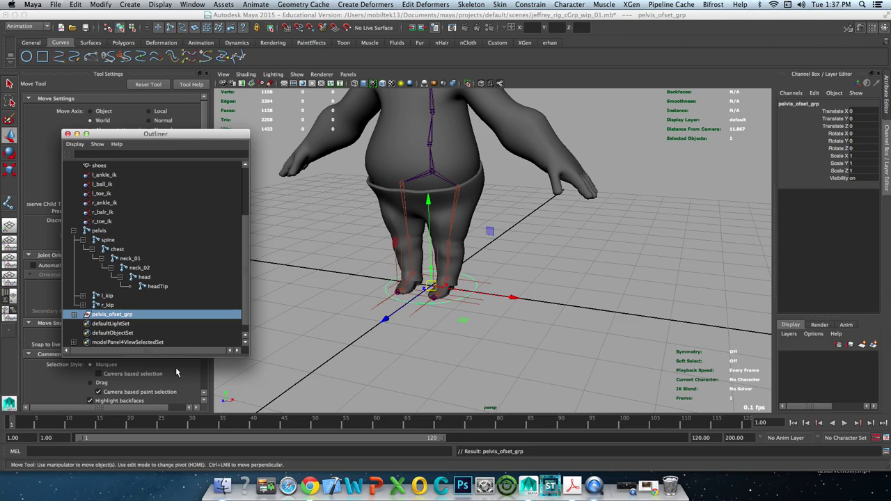
- Move pelvis_ofset_grp to the character's right and rotate it to 74.667° about Z
click(74, 315)
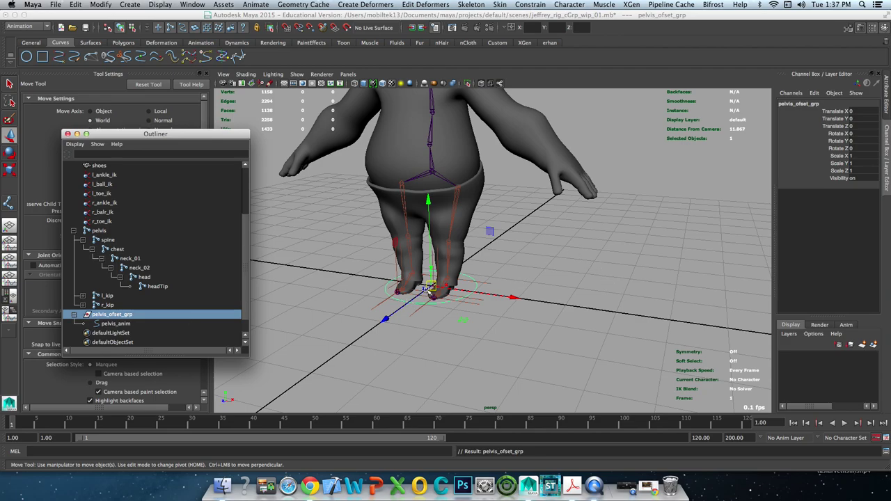
drag(427, 286, 631, 255)
key(e)
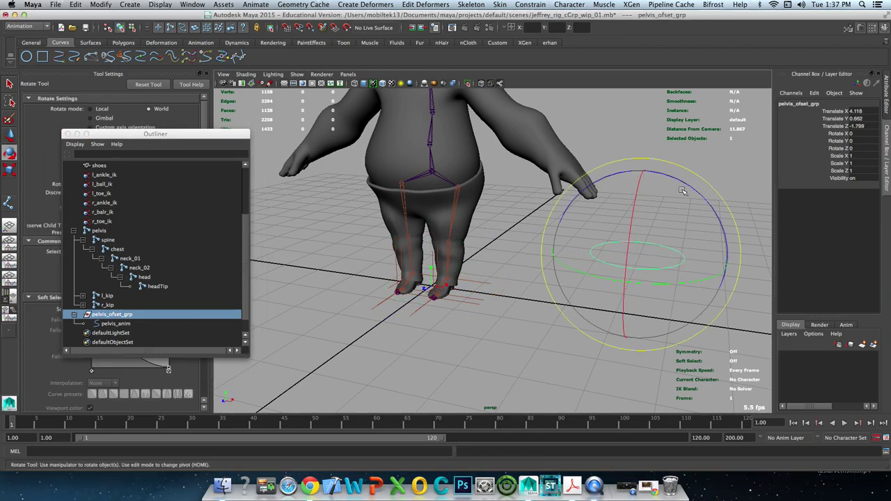
drag(683, 190, 588, 191)
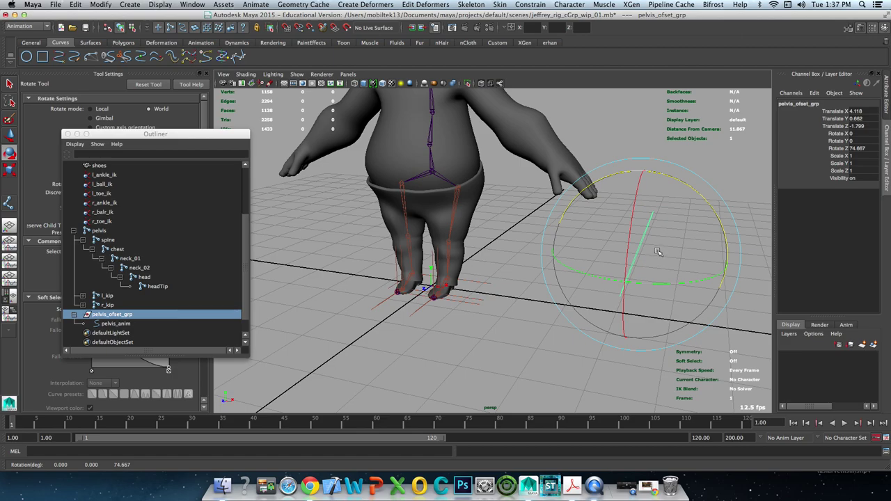
- Scale pelvis_ofset_grp up uniformly to 1.818, stretch it to 2.602 along Z, and reselect pelvis_anim
key(r)
drag(657, 252, 654, 262)
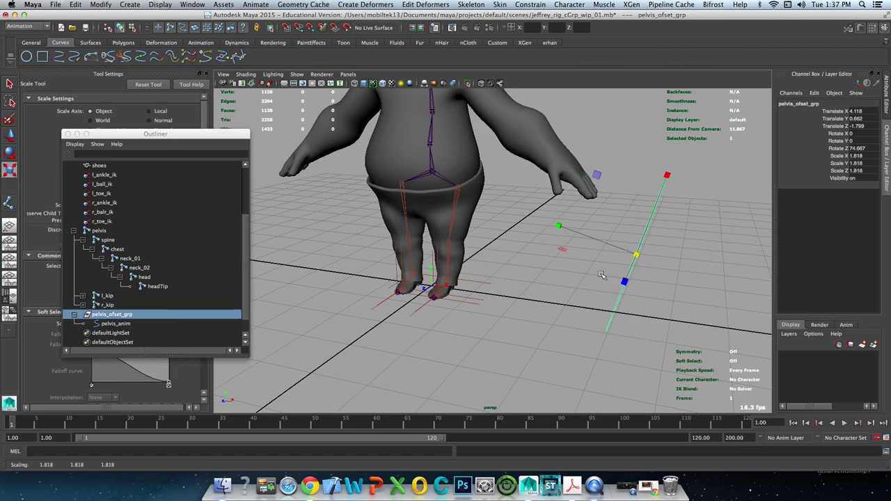
alt+drag(598, 276, 650, 276)
mouse_move(685, 242)
mouse_down()
mouse_move(717, 259)
mouse_move(647, 257)
mouse_up()
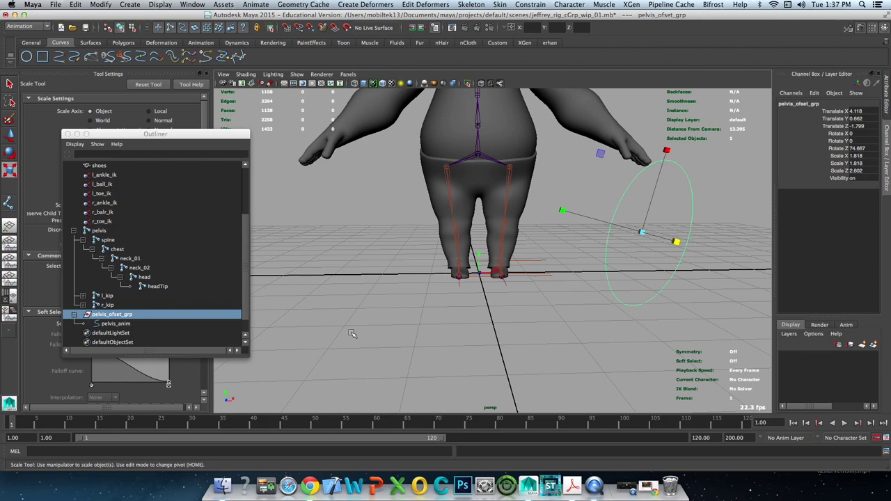
click(655, 282)
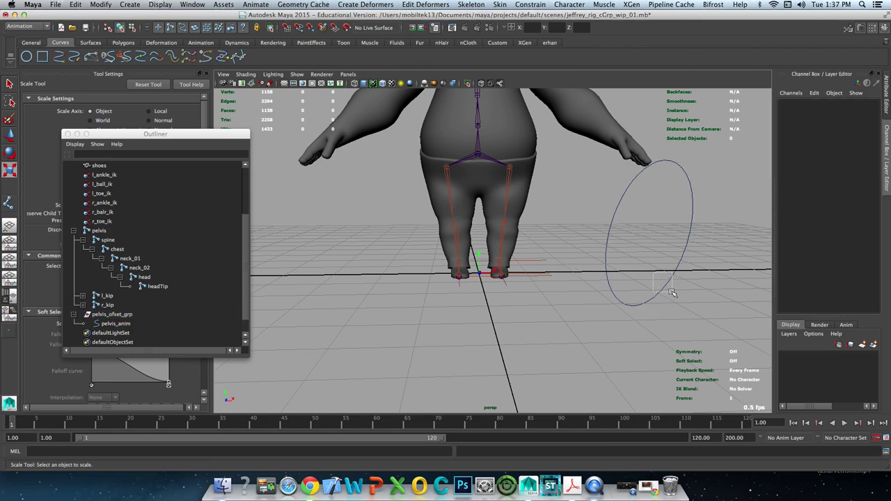
click(679, 285)
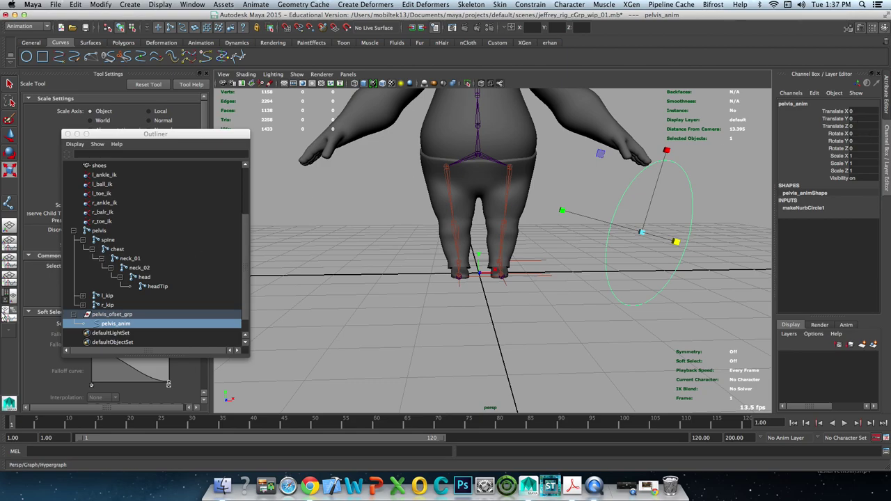
- Set pelvis_ofset_grp's translate and rotate channels to 0 and all scale channels to 1
click(121, 318)
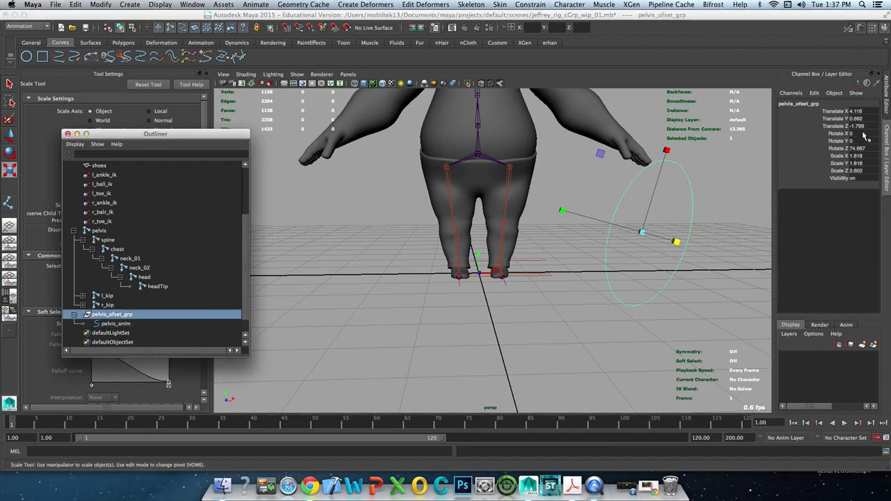
drag(857, 112, 867, 150)
text(0)
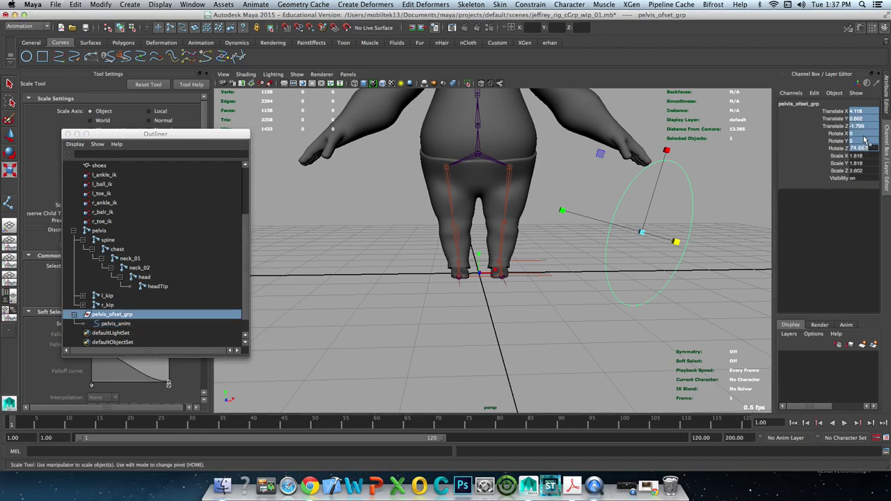
key(Return)
drag(858, 156, 862, 171)
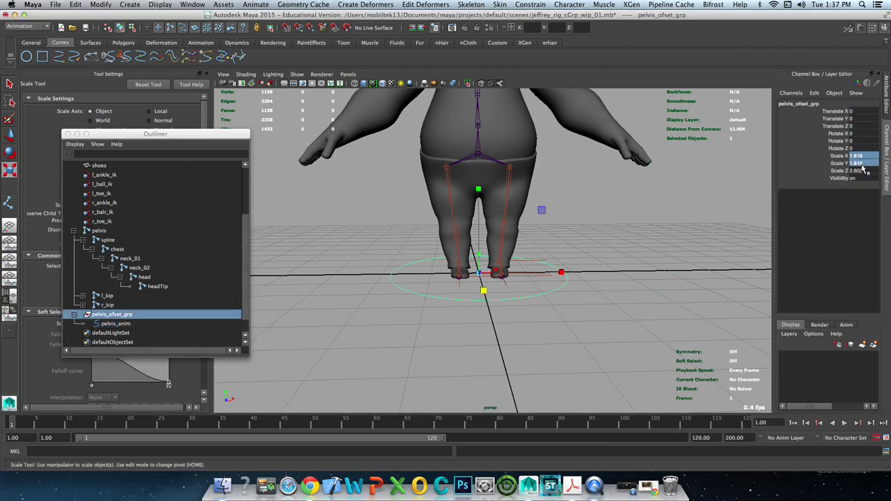
text(1)
key(Return)
alt+drag(559, 272, 546, 281)
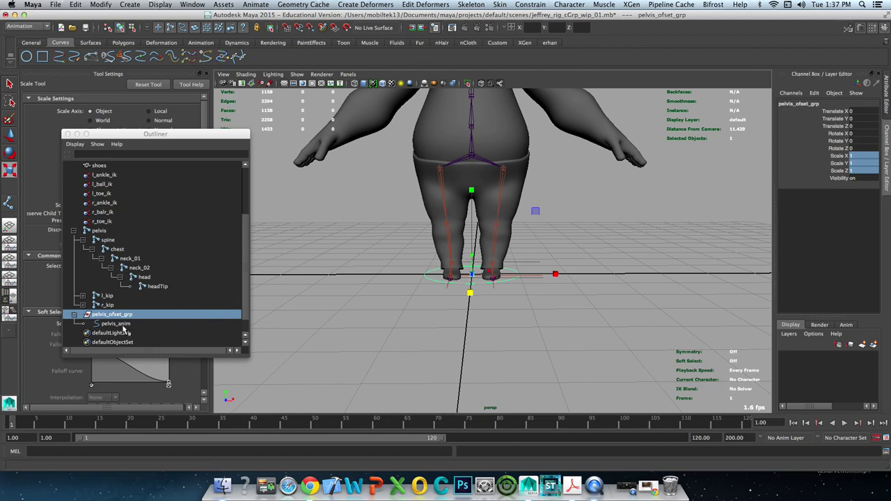
click(114, 323)
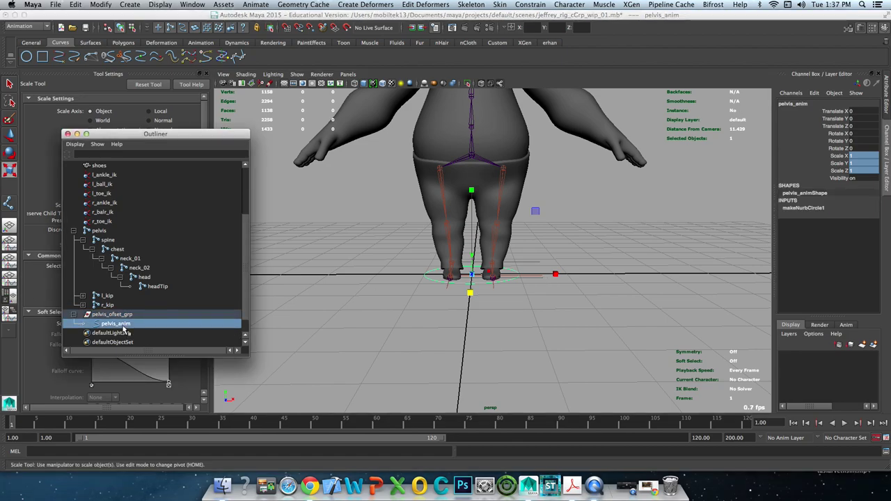
- Undo a trial move of pelvis_anim, then move pelvis_ofset_grp up and to the right
key(w)
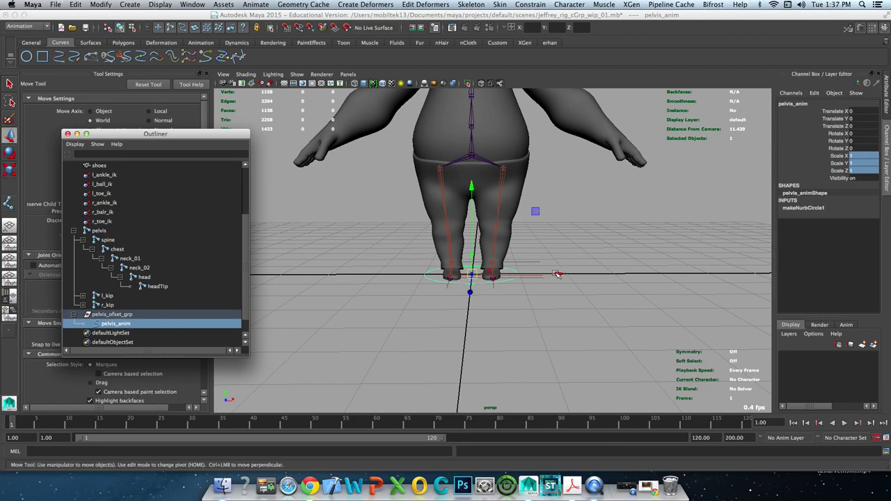
drag(561, 272, 707, 272)
key(ctrl+z)
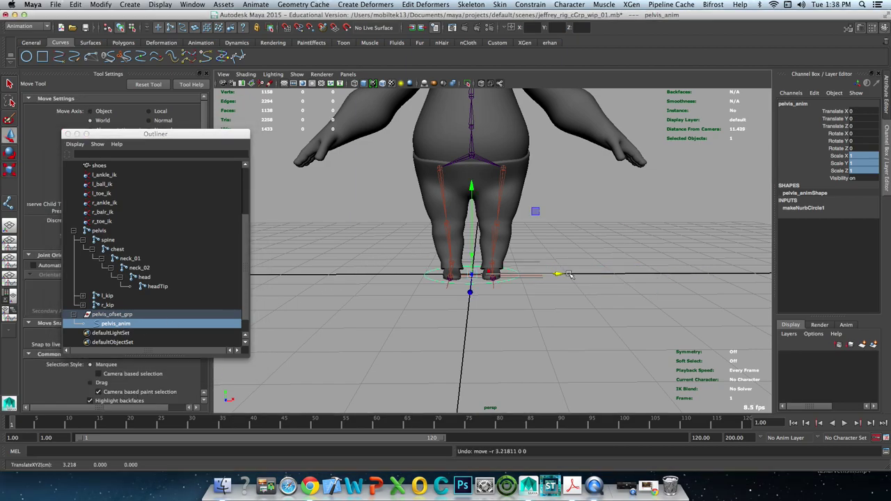
click(181, 315)
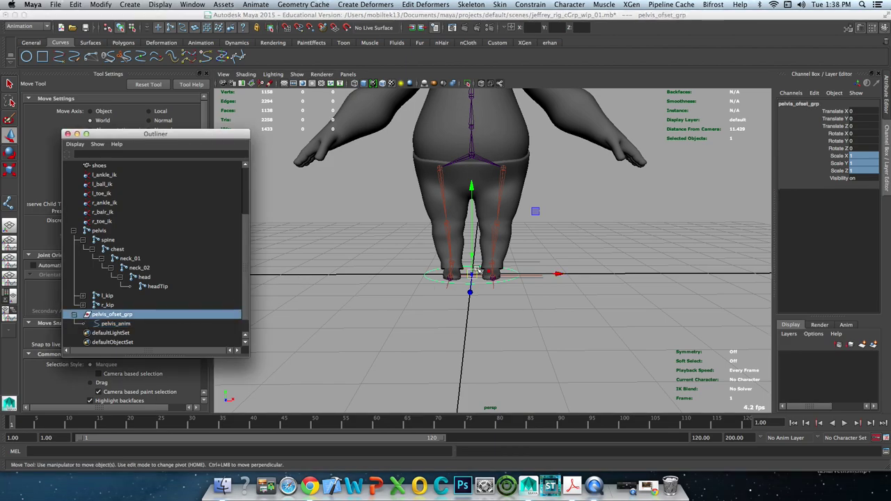
mouse_move(470, 274)
mouse_down()
mouse_move(681, 221)
mouse_move(658, 278)
mouse_up()
key(e)
key(q)
key(ctrl+z)
- Move and tilt pelvis_anim to translate 2.883, 1.214, -1.441 with rotate X -21.514, Z -19.706
key(Down)
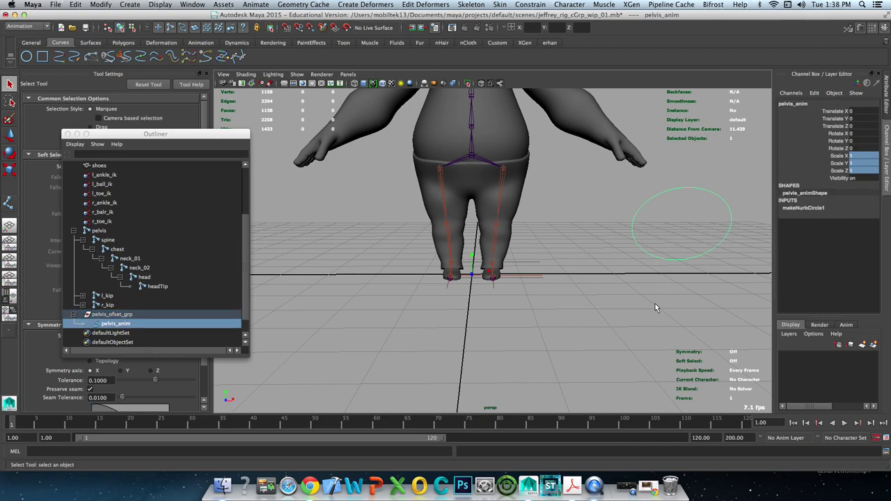
scroll(644, 297, down, 3)
scroll(644, 297, down, 2)
key(w)
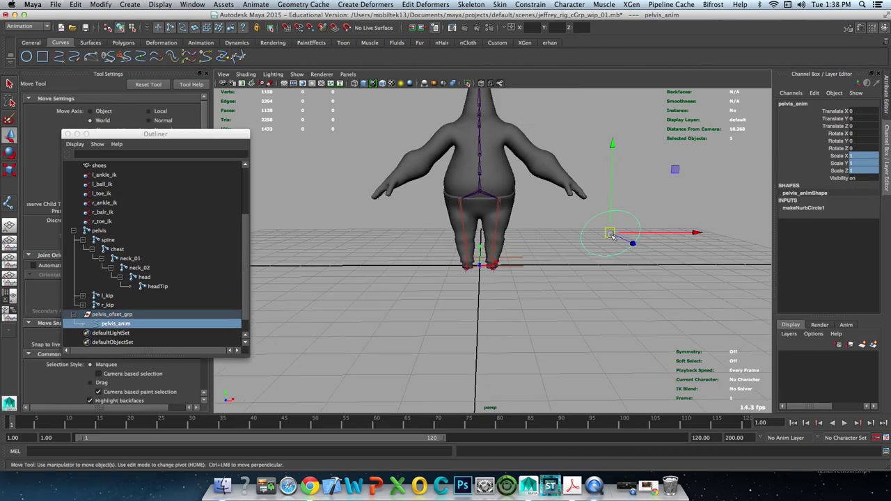
mouse_move(612, 236)
mouse_down()
mouse_move(664, 143)
mouse_move(642, 140)
mouse_move(651, 159)
mouse_up()
key(e)
click(639, 343)
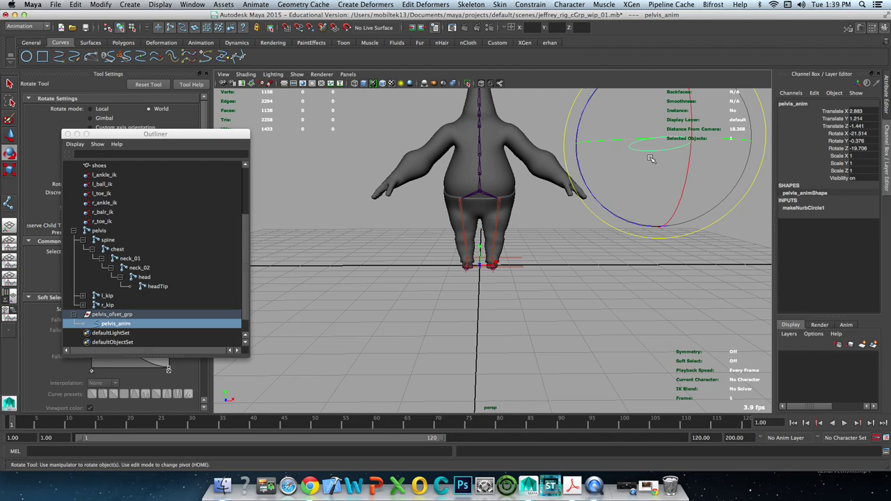
- Zero the translate and rotate channels on both pelvis_ofset_grp and pelvis_anim together
click(127, 316)
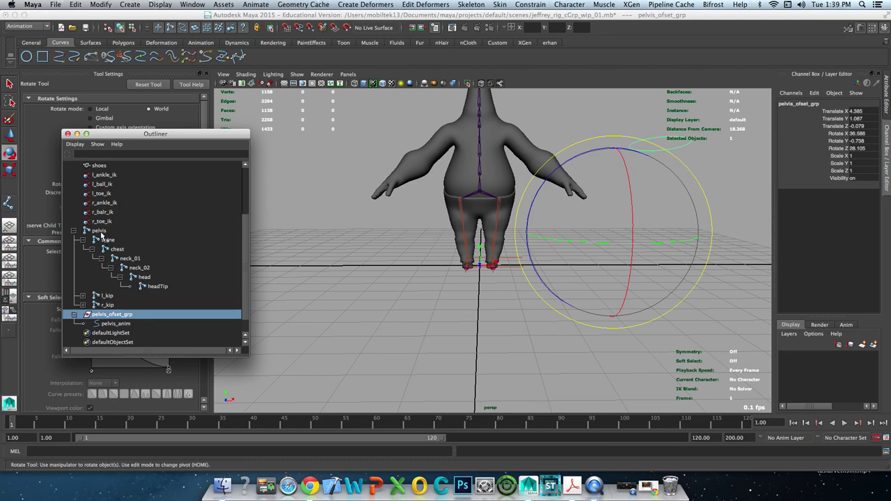
middle_drag(122, 315, 117, 321)
click(115, 323)
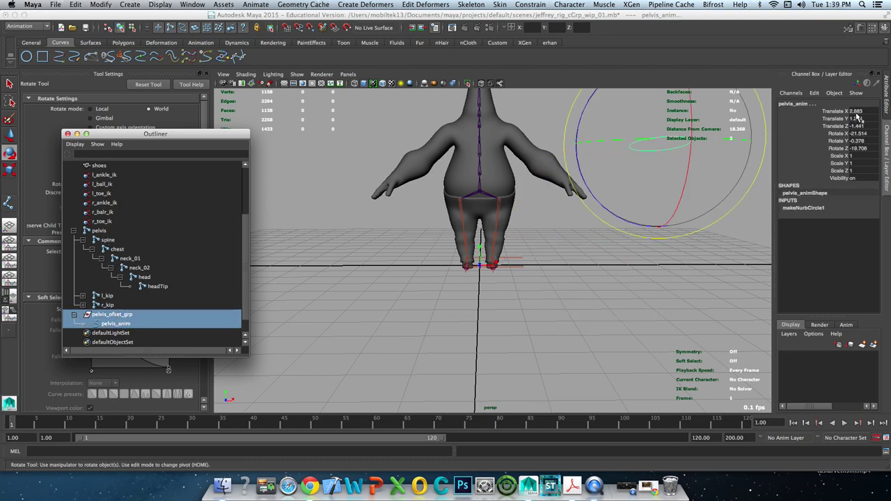
drag(858, 113, 863, 156)
text(0)
key(Return)
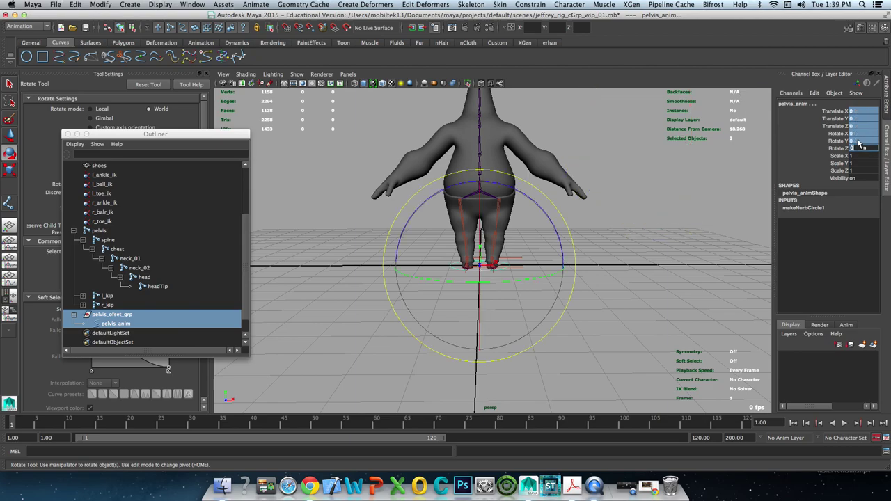
click(122, 316)
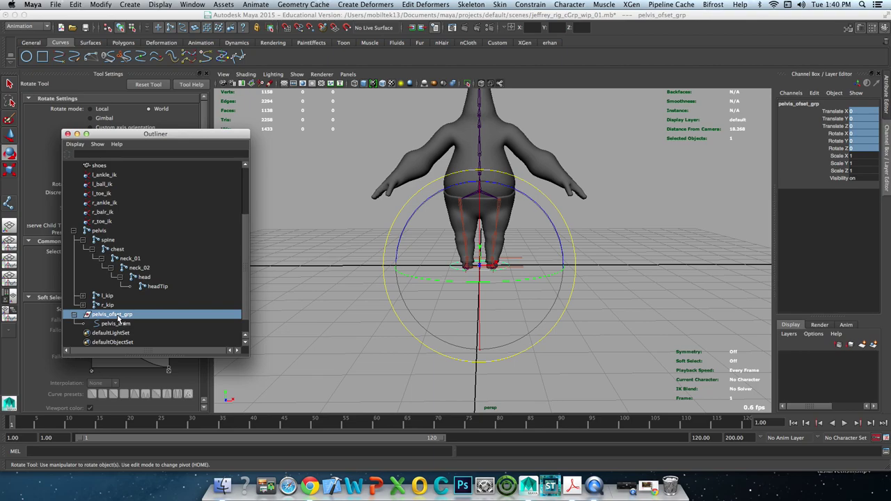
- Parent pelvis_ofset_grp under the pelvis joint and set its translate and rotate to 0
ctrl+click(102, 232)
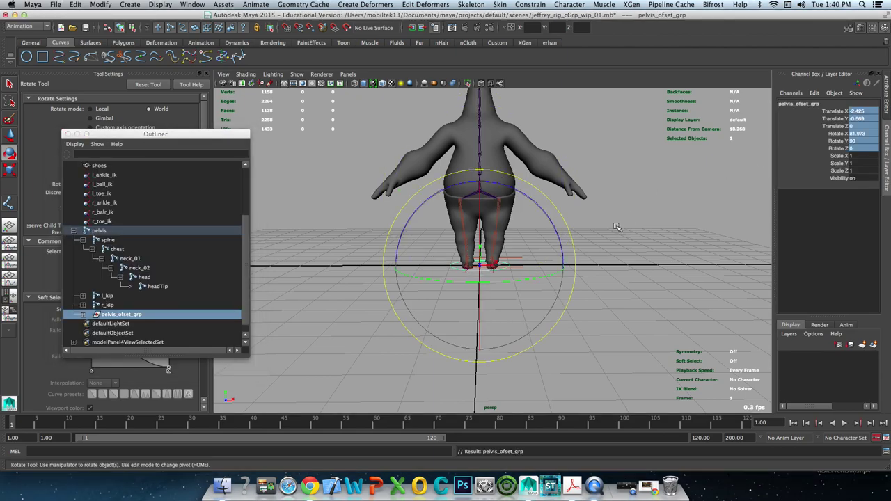
click(607, 292)
click(117, 315)
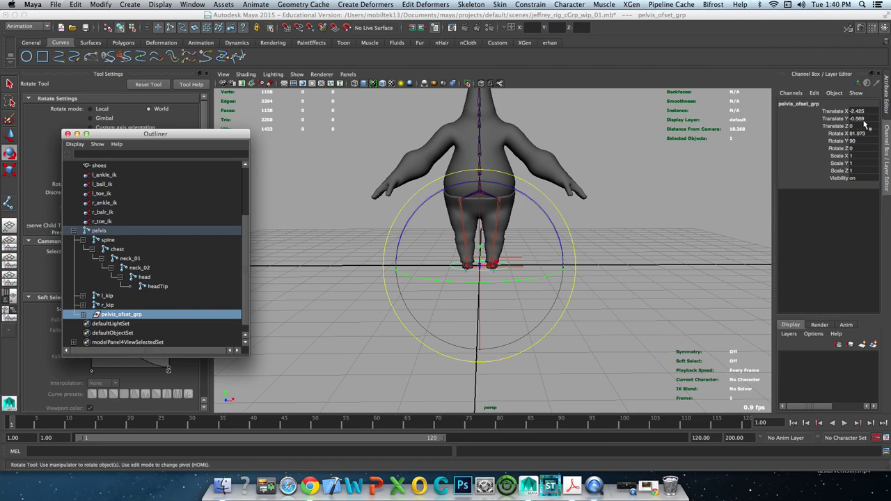
drag(867, 149, 865, 115)
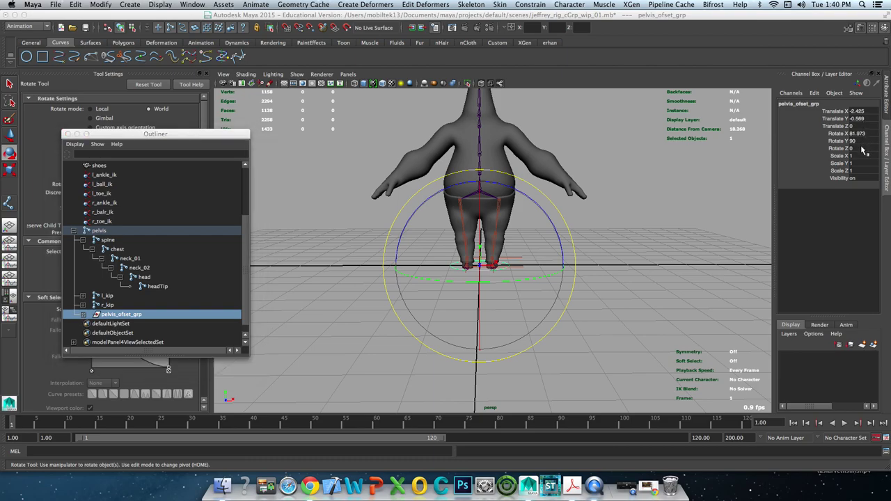
text(0)
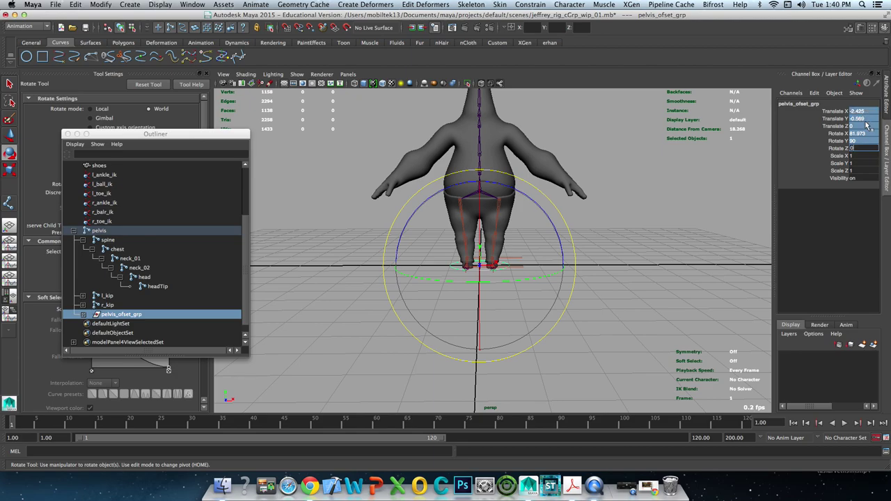
key(Return)
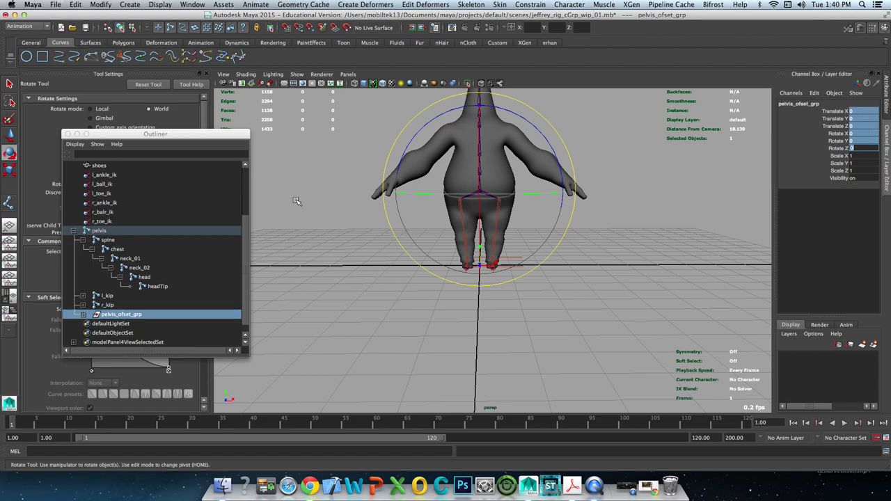
- Zoom in on the hips in wireframe and expand pelvis_ofset_grp to reveal pelvis_anim
mouse_move(521, 236)
alt+mouse_down()
mouse_move(452, 250)
mouse_move(456, 243)
alt+mouse_up()
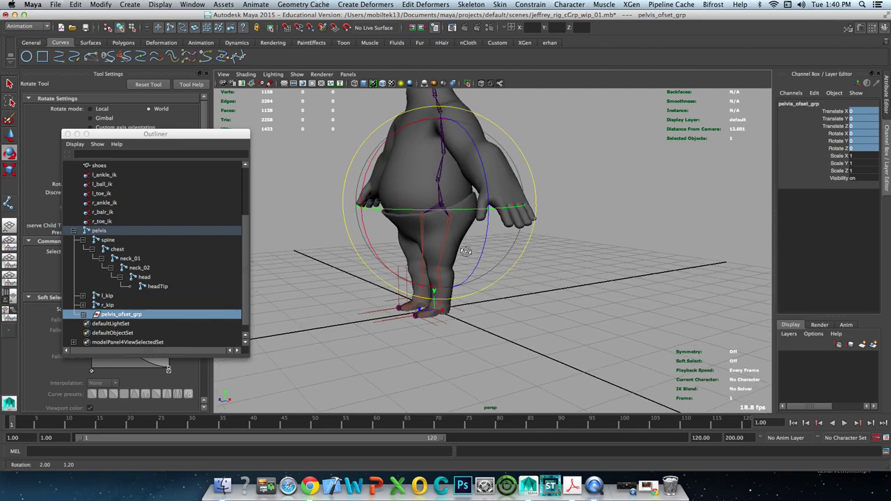
key(4)
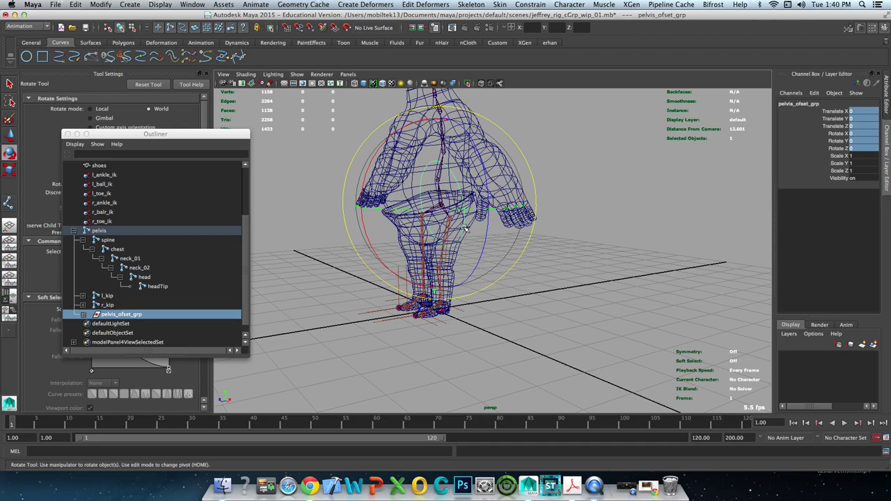
scroll(466, 227, up, 2)
scroll(466, 225, up, 3)
scroll(467, 223, up, 2)
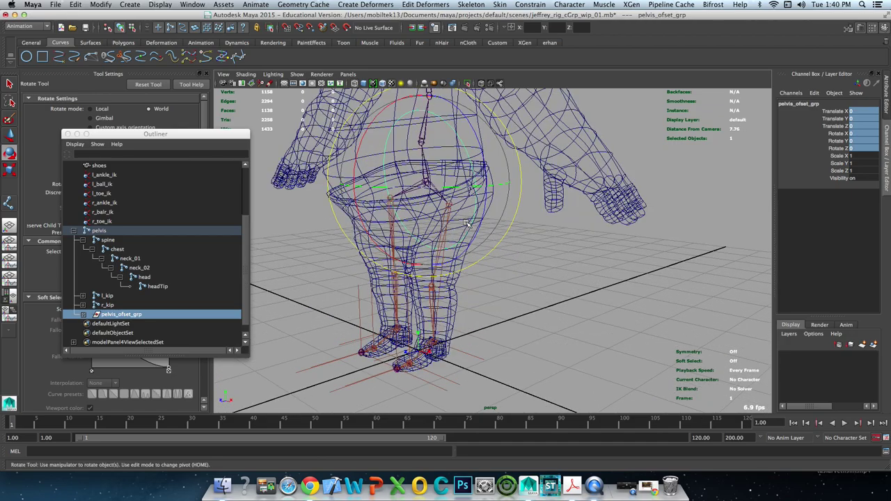
alt+drag(467, 223, 571, 215)
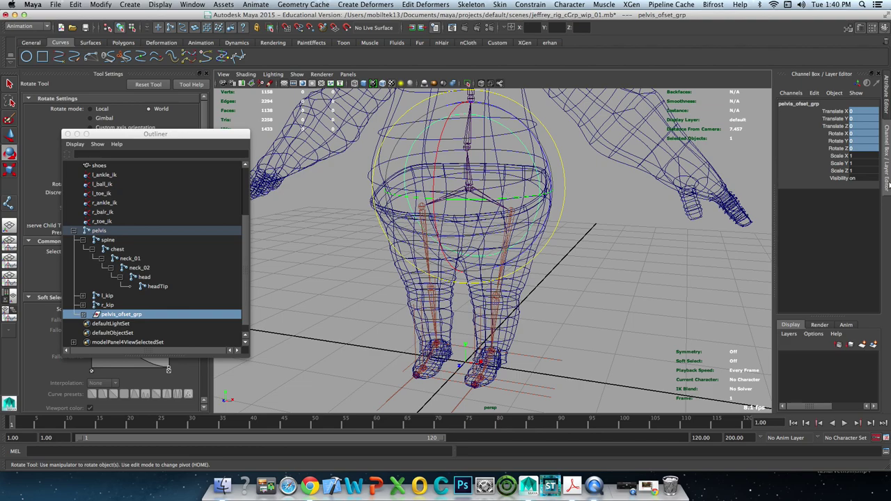
click(84, 315)
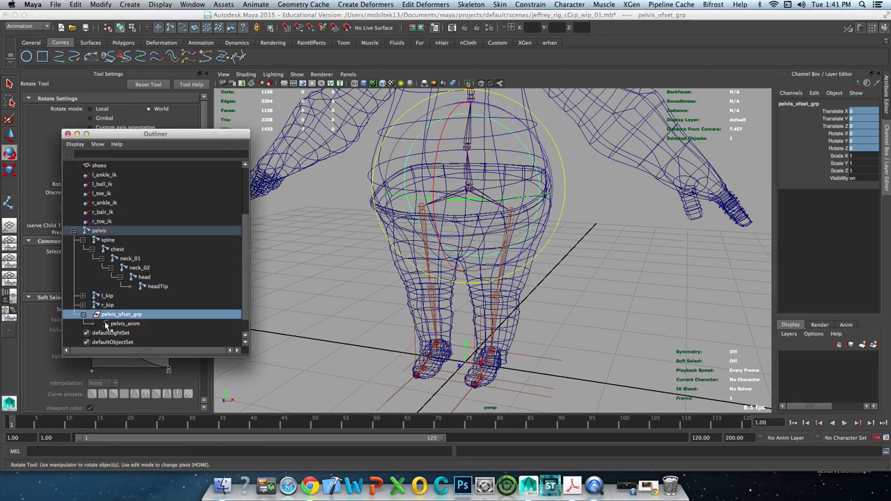
- Set the pelvis_anim circle's makeNurbCircle1 radius to 1.3 and return to shaded display
click(128, 328)
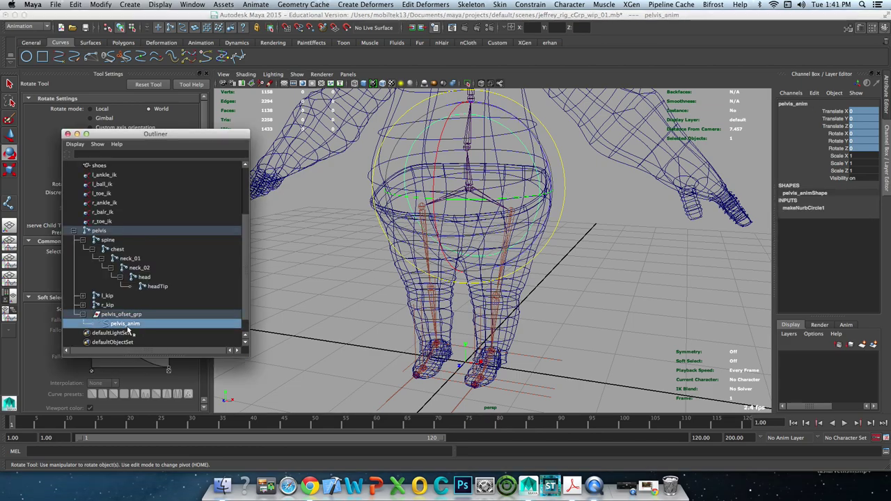
click(804, 207)
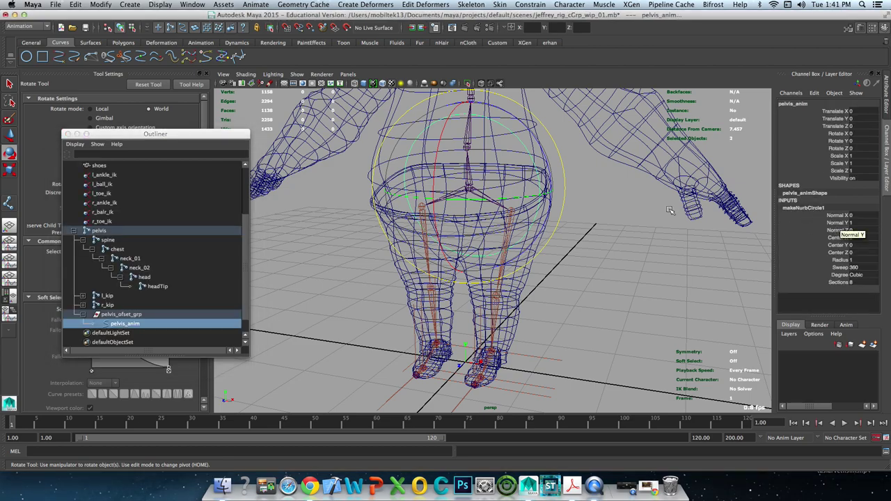
alt+drag(668, 210, 557, 208)
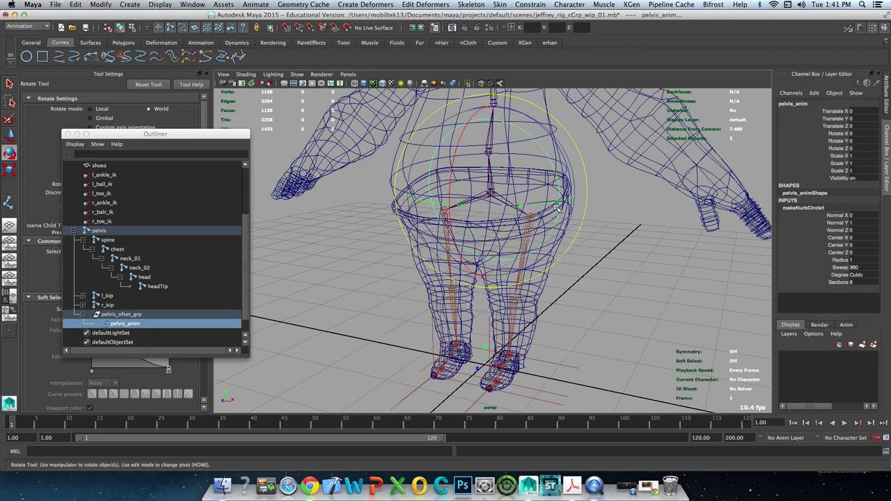
double_click(865, 261)
text(1.3)
key(Return)
alt+drag(604, 293, 591, 286)
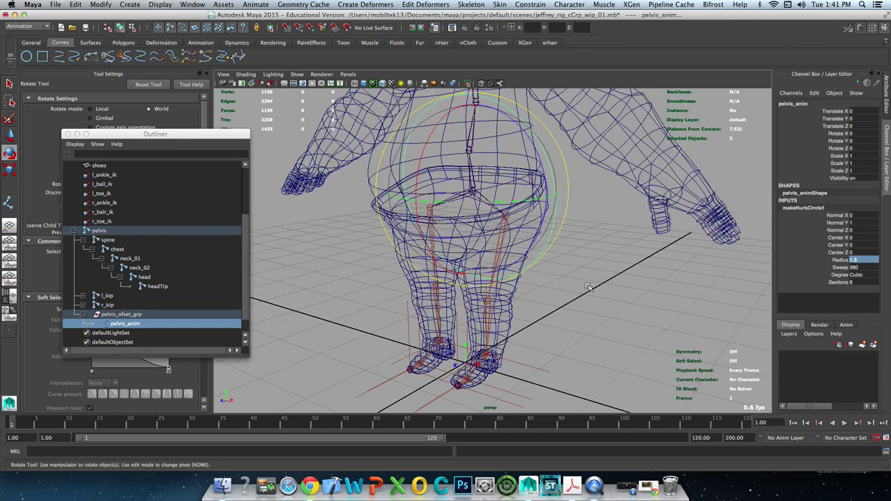
key(5)
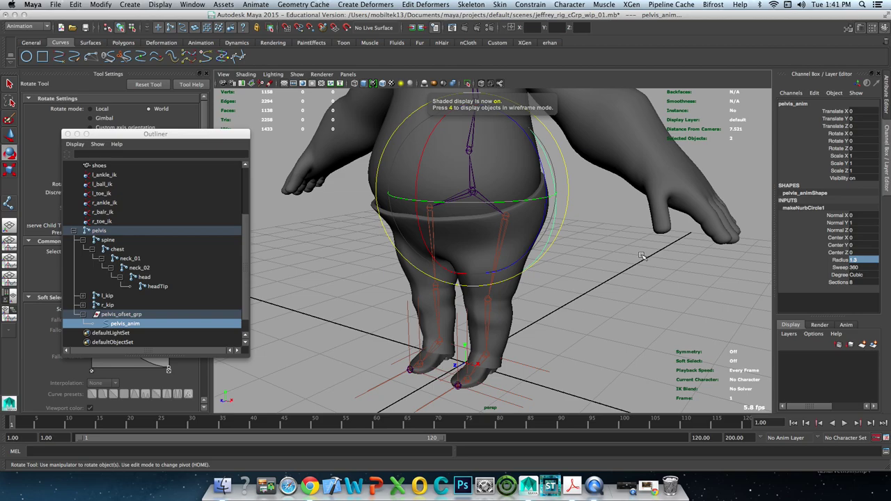
- Set the circle's Normal X to 1 and enlarge its radius to 1.5
mouse_move(555, 233)
alt+mouse_down()
mouse_move(517, 246)
mouse_move(526, 246)
alt+mouse_up()
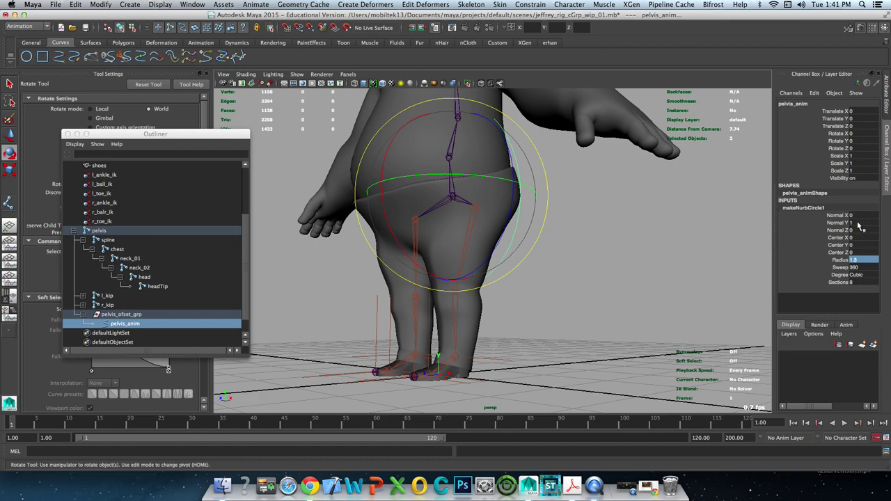
double_click(860, 216)
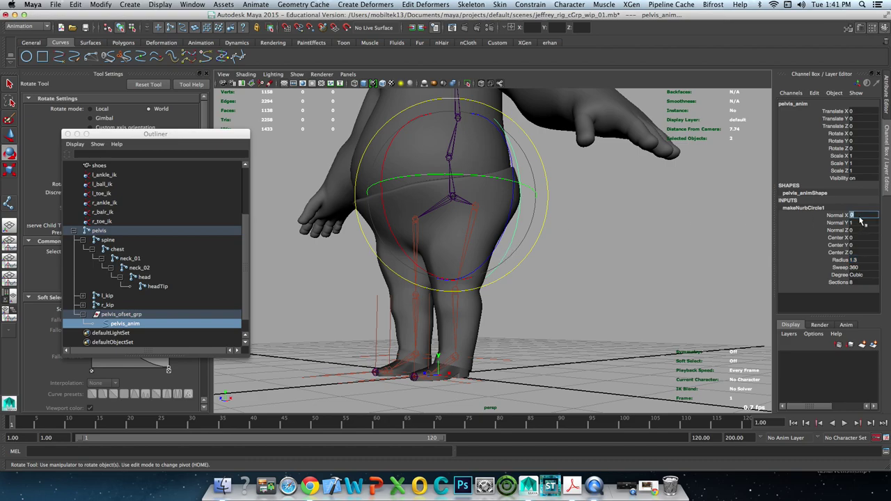
text(1)
key(Tab)
double_click(861, 259)
text(1.5)
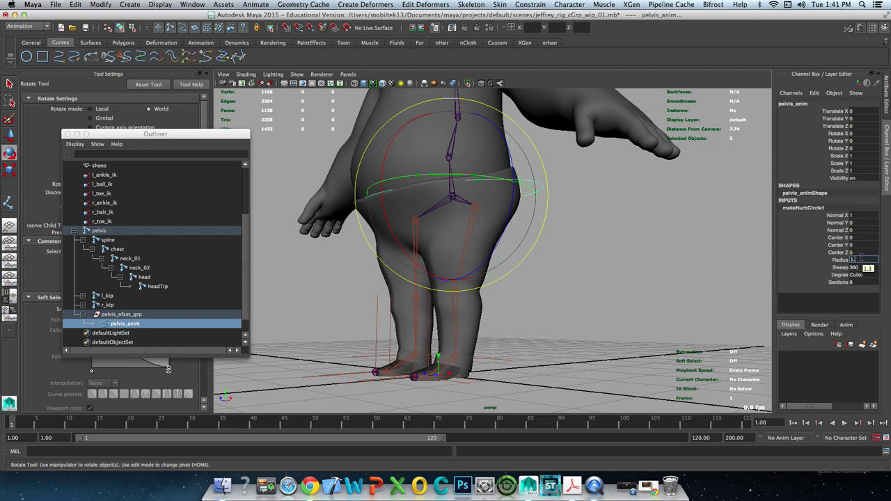
key(Return)
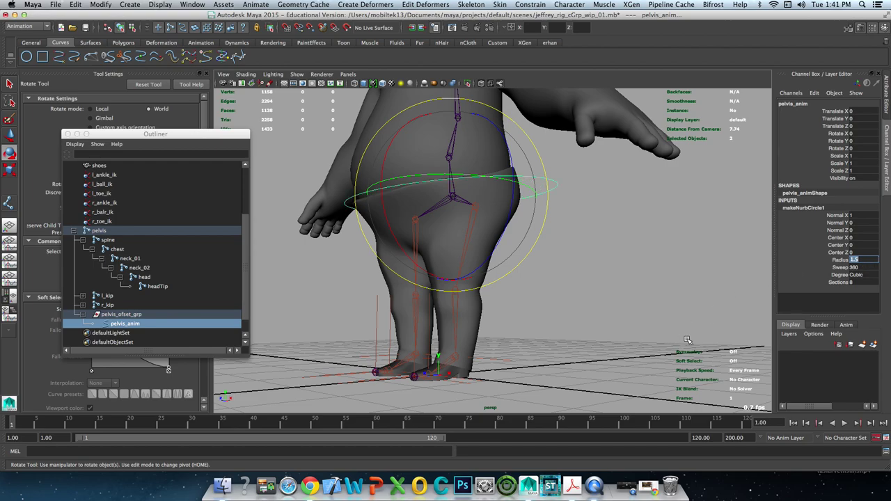
mouse_move(540, 297)
alt+mouse_down()
mouse_move(557, 257)
mouse_move(581, 248)
mouse_move(559, 257)
mouse_move(573, 255)
alt+mouse_up()
key(q)
click(581, 248)
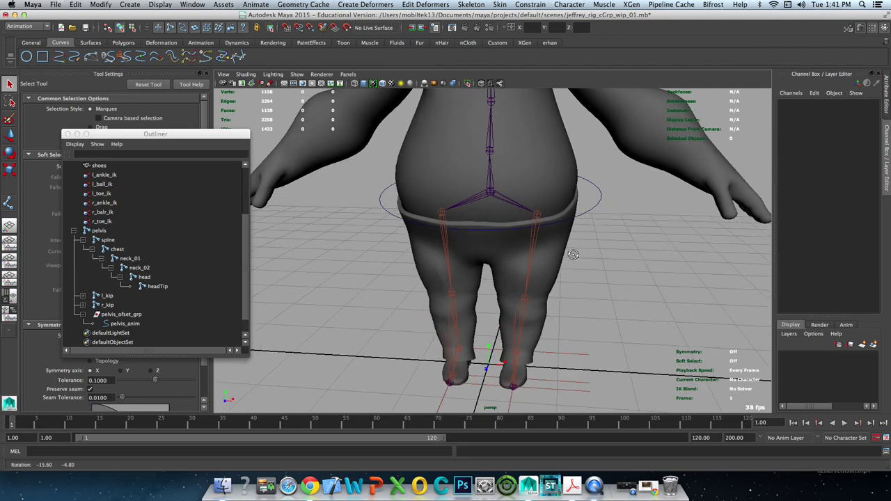
- Unparent pelvis_ofset_grp from pelvis with Shift+P and confirm pelvis_anim remains inside it
click(592, 212)
mouse_move(591, 212)
alt+mouse_down()
mouse_move(640, 234)
mouse_move(684, 239)
mouse_move(616, 245)
alt+mouse_up()
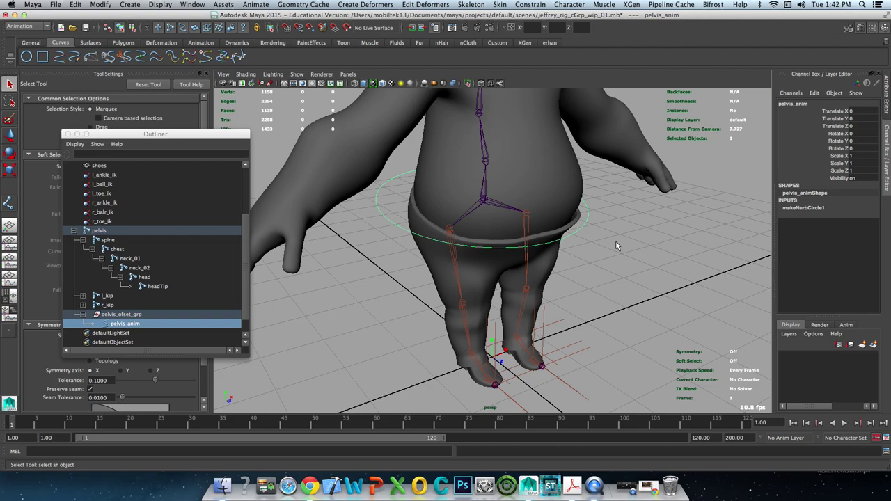
click(175, 315)
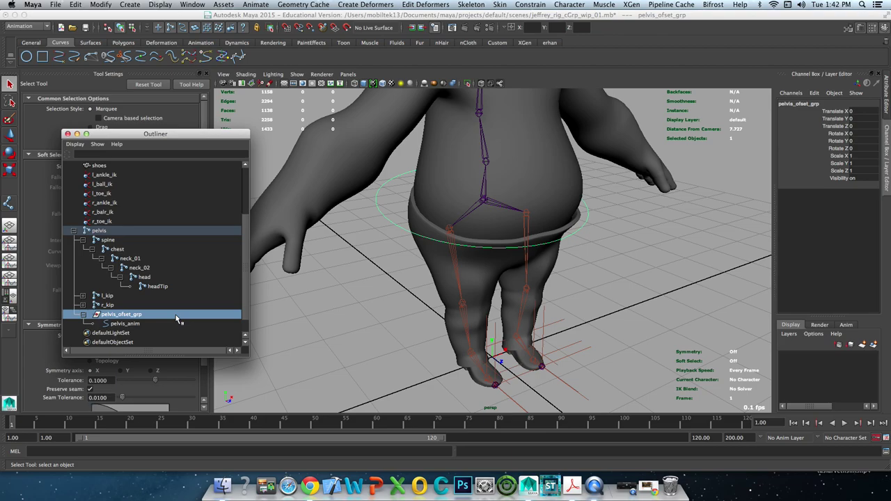
key(shift+p)
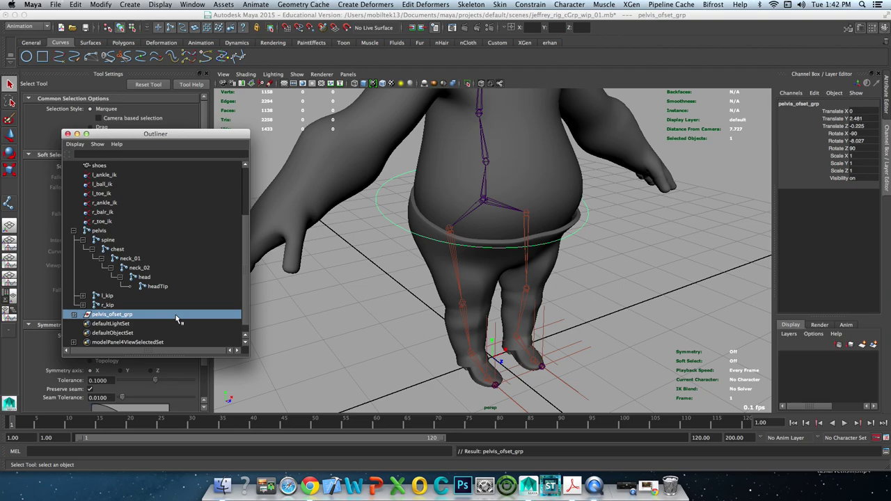
click(73, 315)
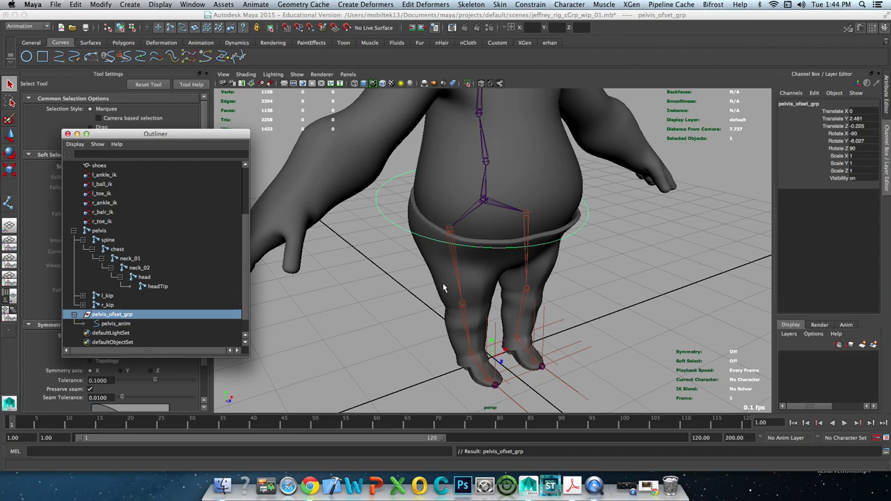
- Parent-constrain the pelvis joint to the pelvis_anim circle, creating pelvis_parentConstraint1
click(397, 253)
click(380, 232)
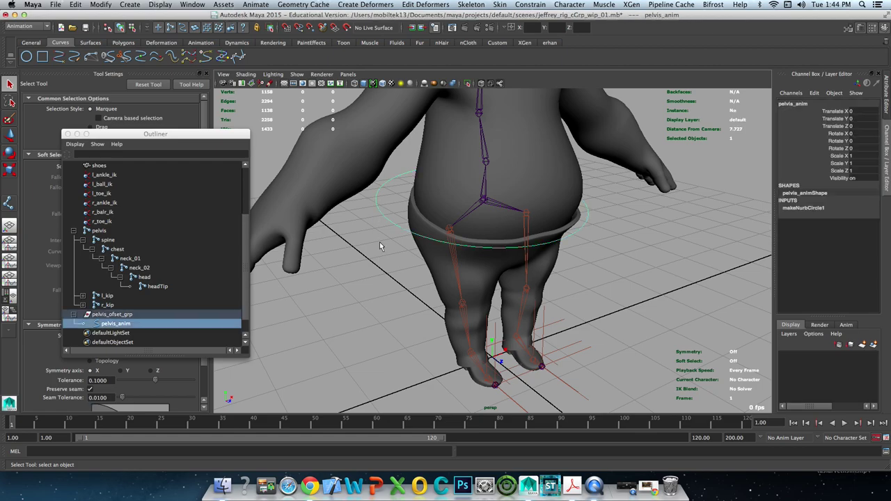
shift+click(480, 203)
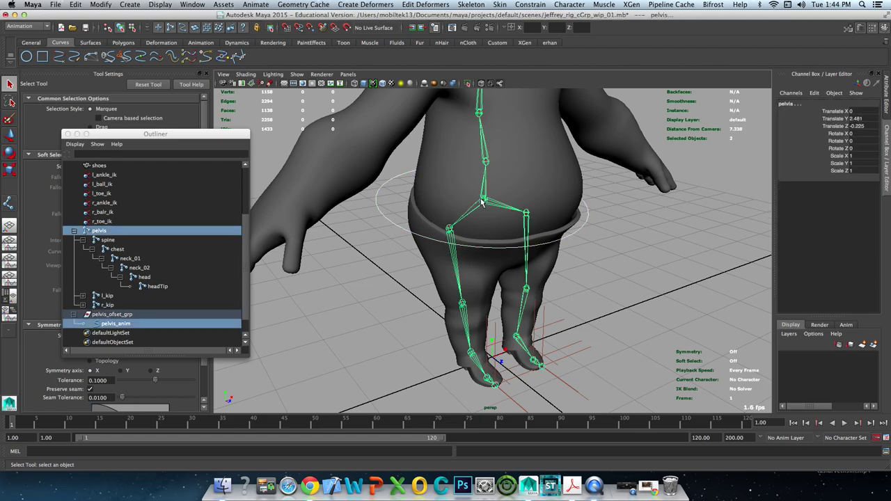
click(530, 5)
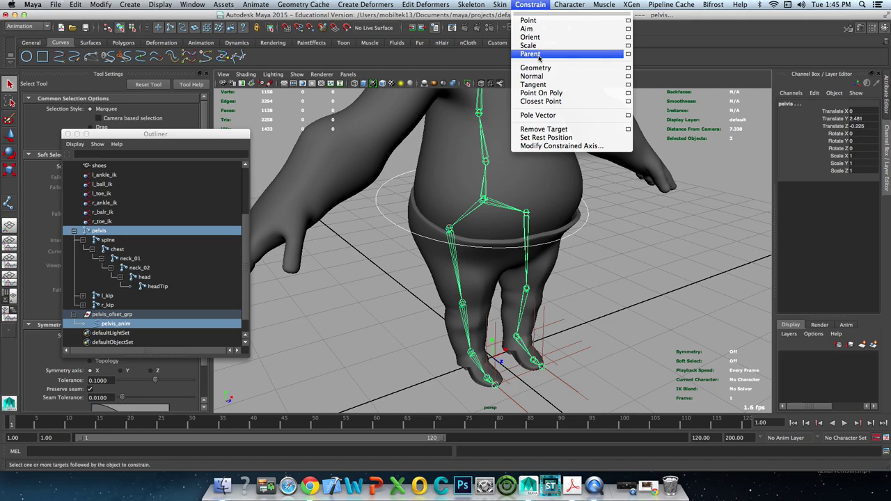
click(538, 55)
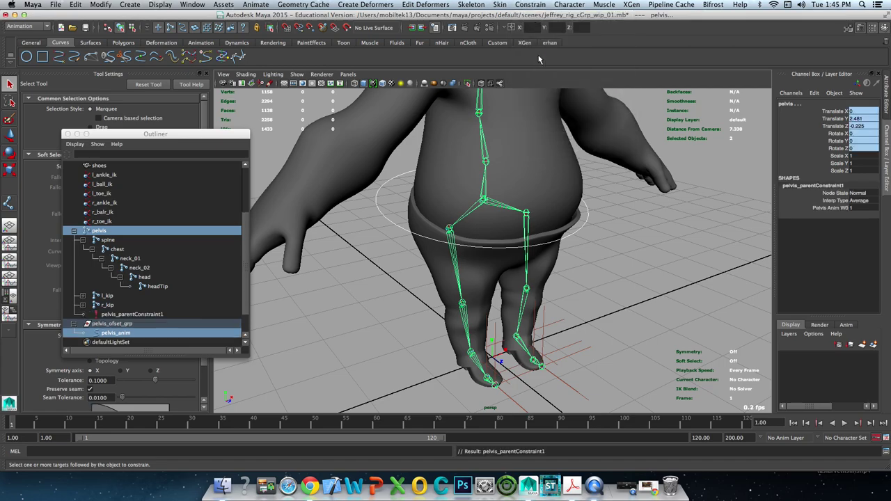
click(353, 218)
click(104, 232)
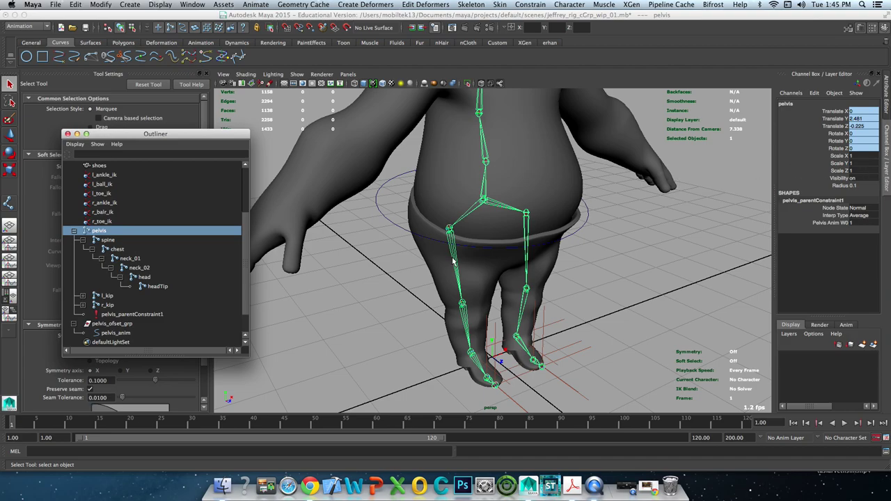
click(384, 255)
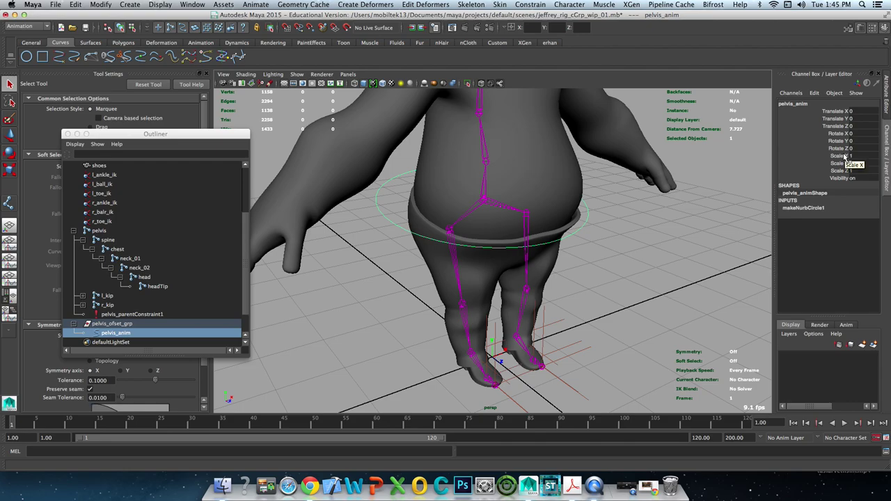
key(w)
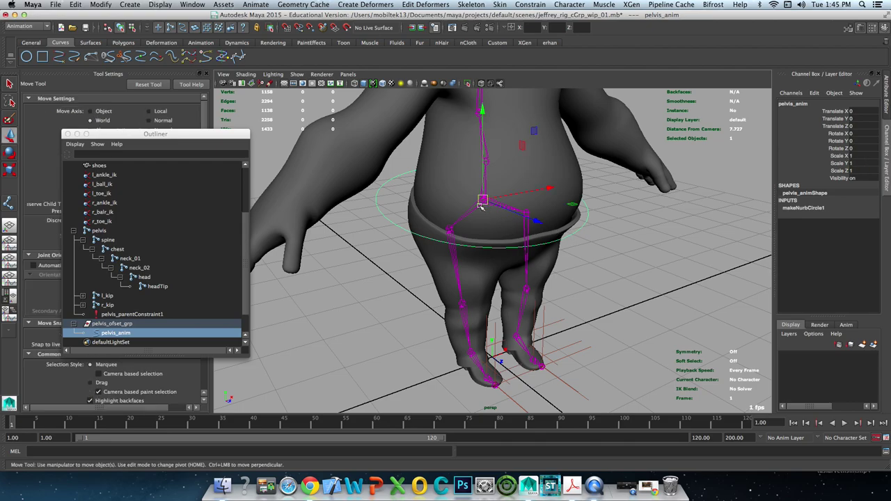
mouse_move(481, 206)
mouse_down()
mouse_move(464, 213)
mouse_move(461, 199)
mouse_move(500, 207)
mouse_up()
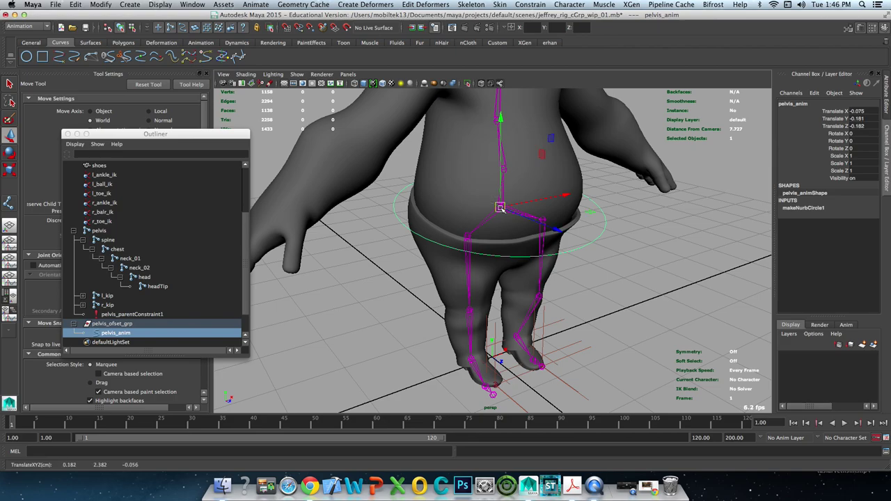
key(ctrl+z)
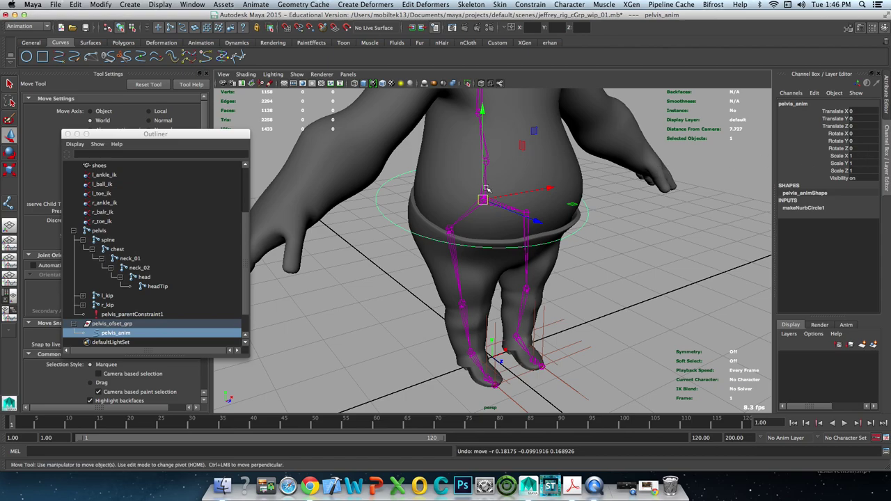
drag(482, 200, 572, 249)
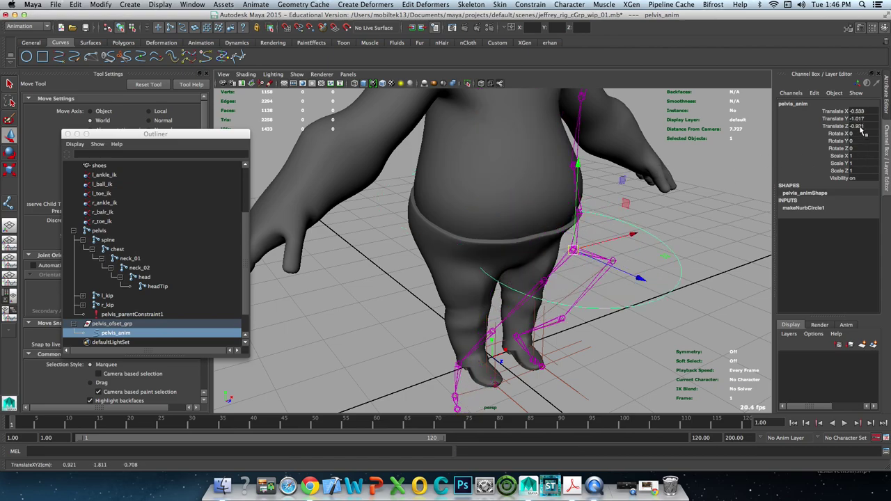
drag(863, 126, 863, 113)
text(0)
key(Return)
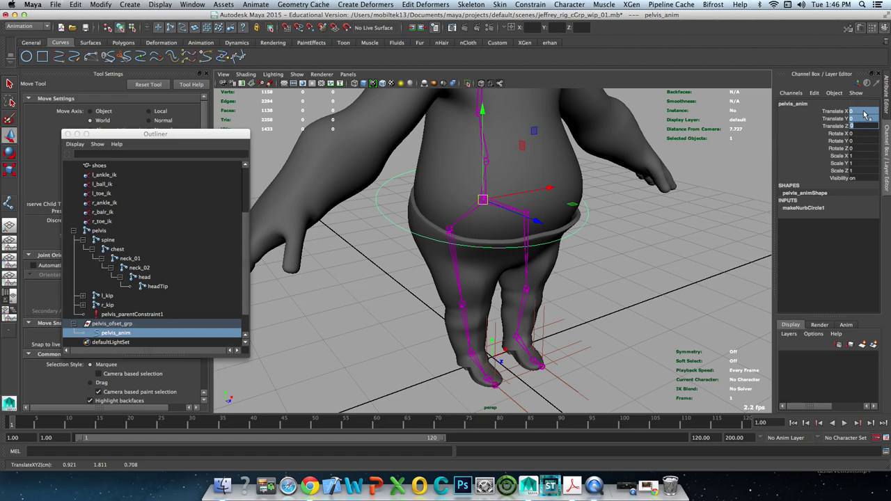
alt+click(509, 335)
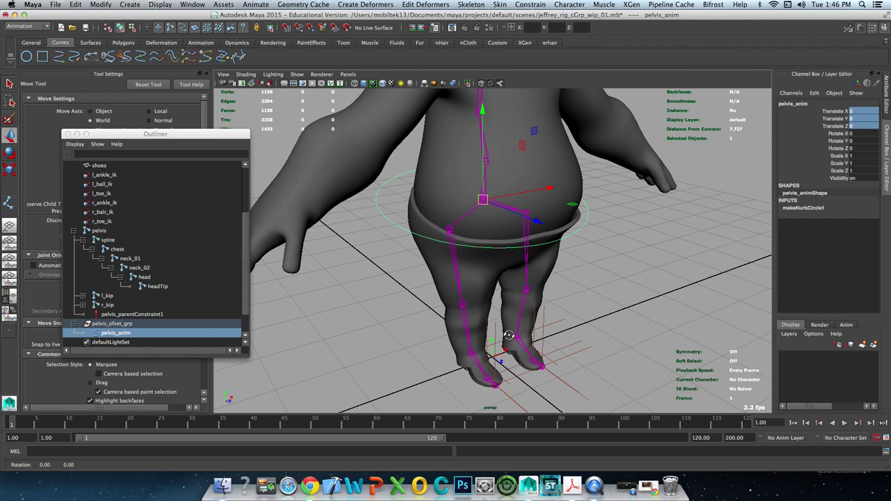
mouse_move(508, 335)
alt+mouse_down()
mouse_move(556, 334)
mouse_move(394, 325)
mouse_move(550, 319)
alt+mouse_up()
- Frame the view on the right leg joint chain r_kip
alt+right_drag(552, 319, 564, 319)
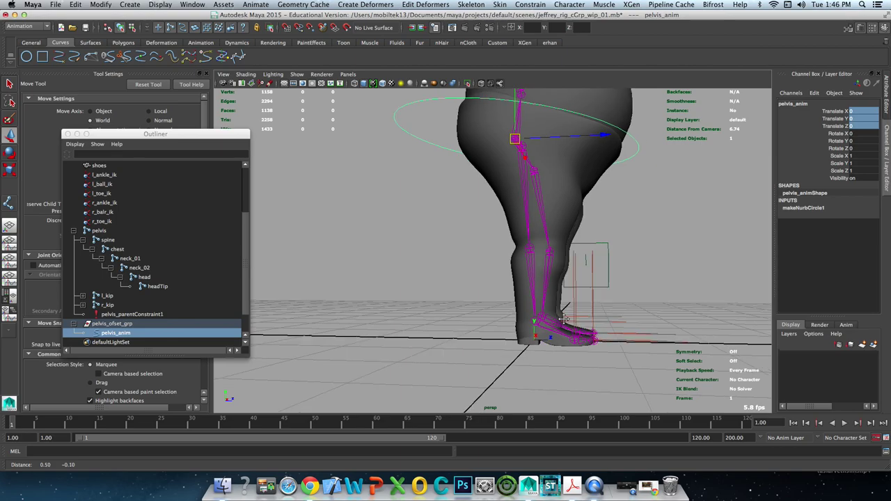
mouse_move(564, 318)
alt+mouse_down()
mouse_move(547, 299)
mouse_move(521, 304)
alt+mouse_up()
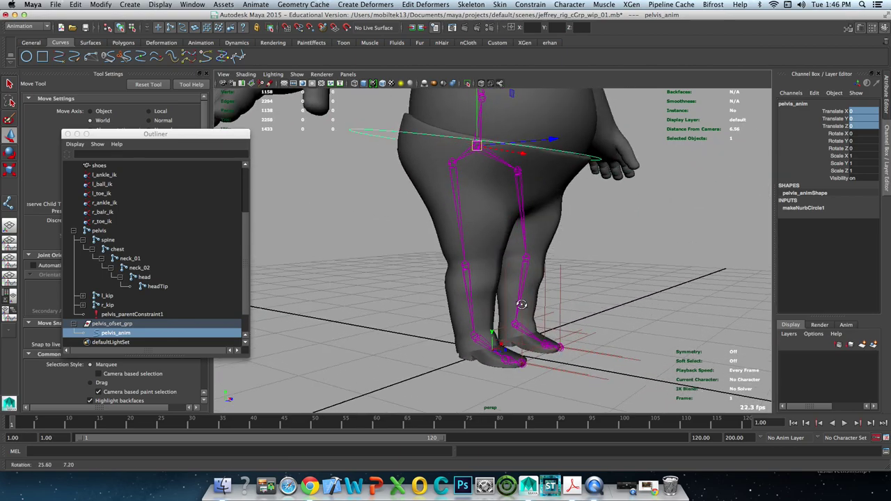
scroll(522, 304, up, 3)
scroll(469, 295, up, 3)
scroll(445, 230, up, 2)
click(429, 170)
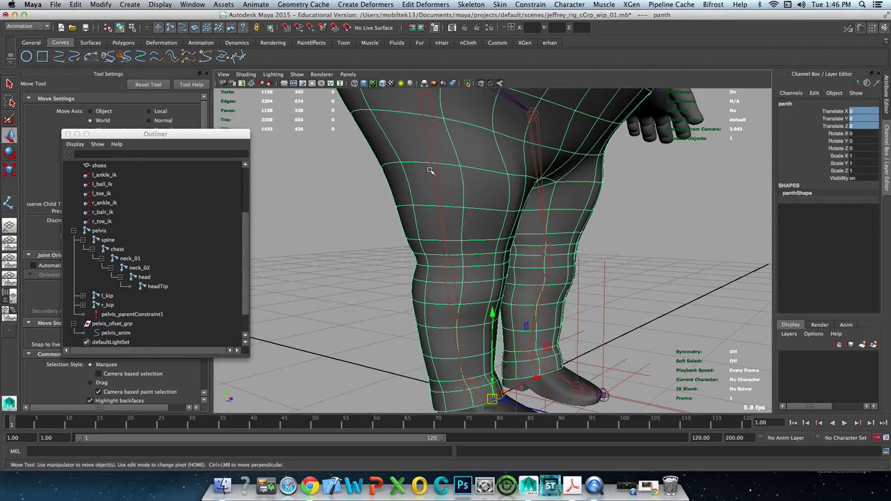
click(436, 182)
key(f)
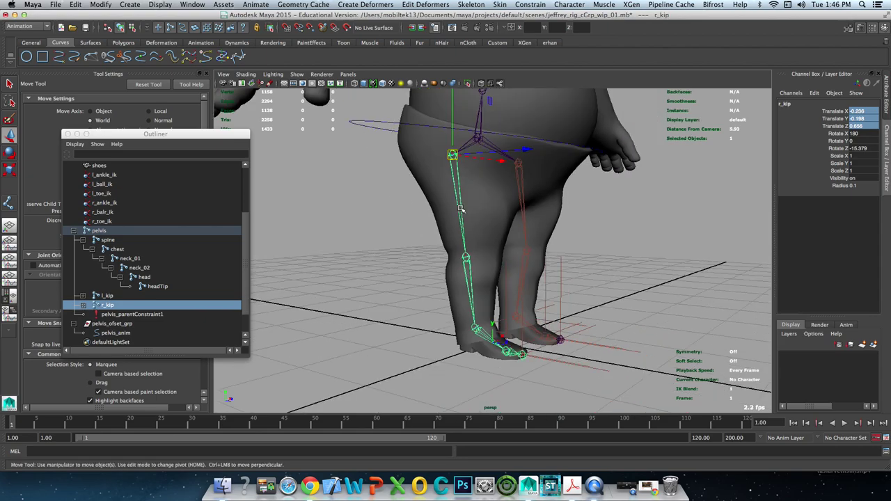
- Mirror the l_kip leg chain across YZ to create r_kip with its IK handles
click(460, 209)
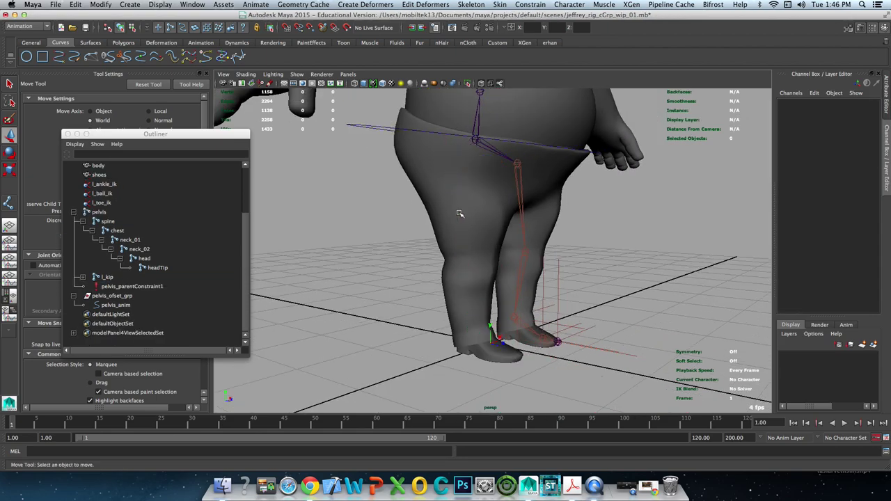
click(519, 196)
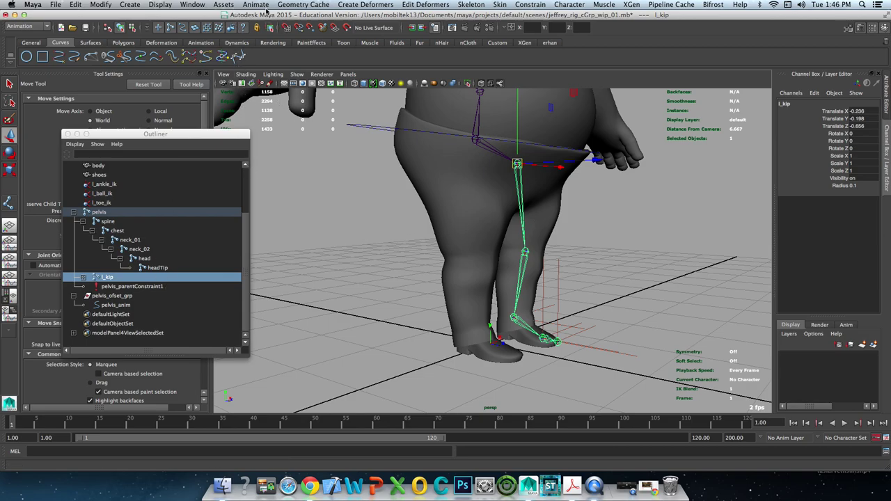
click(476, 7)
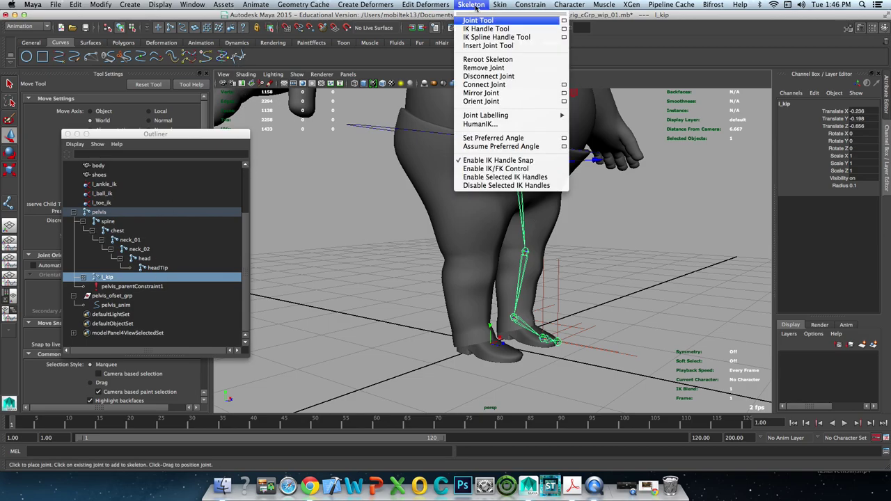
click(564, 94)
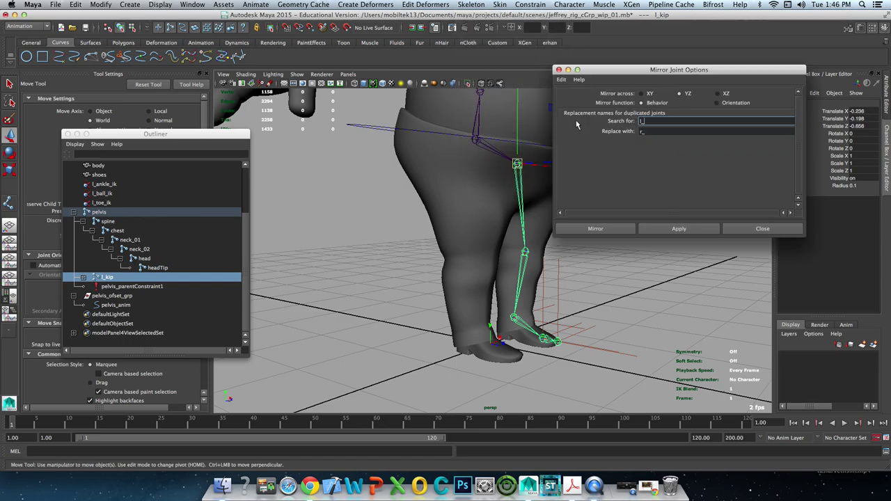
click(679, 228)
- Switch to the Select tool and deselect the r_toe_ik handle
alt+drag(463, 263, 529, 259)
key(q)
click(614, 303)
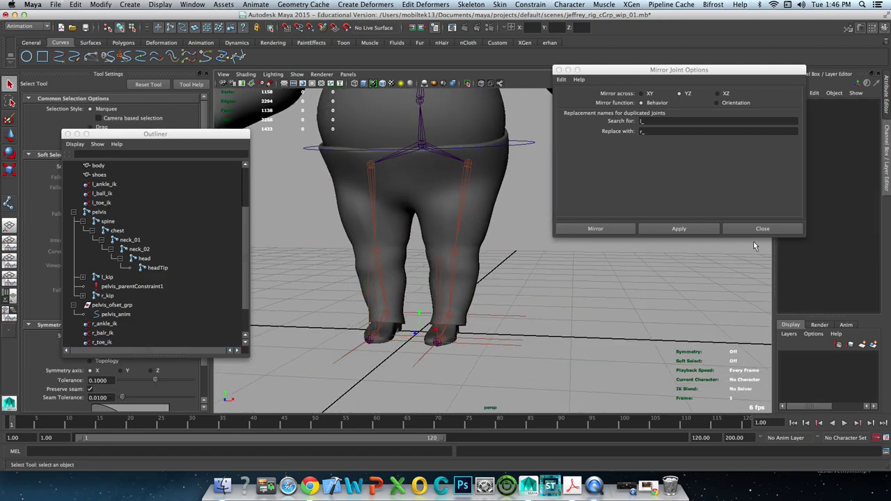
- Close the Mirror Joint options, then delete pelvis_ofset_grp and its pelvis_anim circle via the Outliner
click(758, 230)
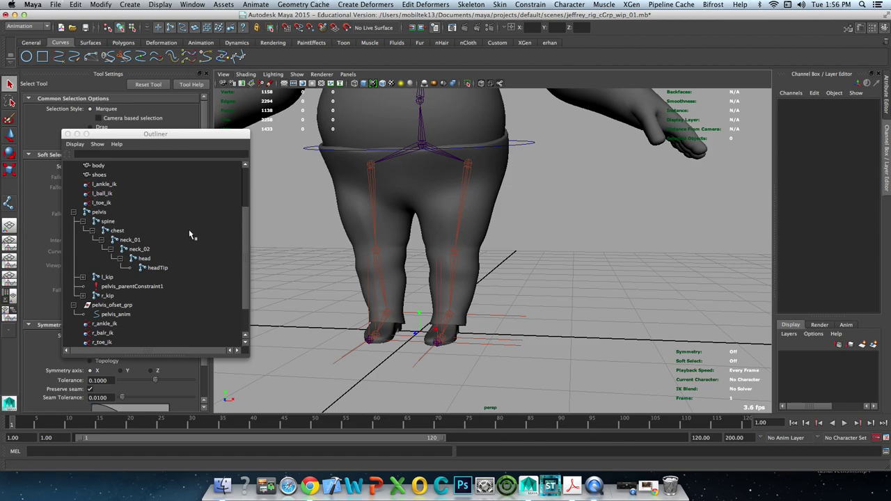
click(202, 304)
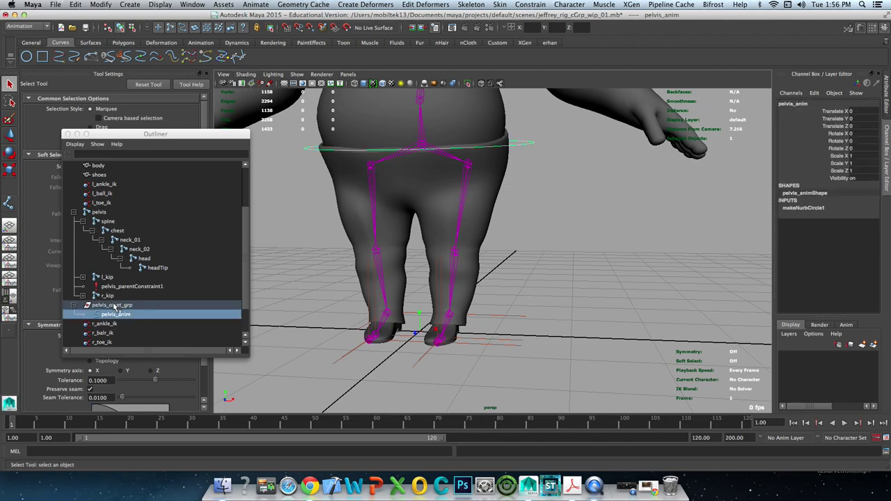
scroll(137, 285, down, 2)
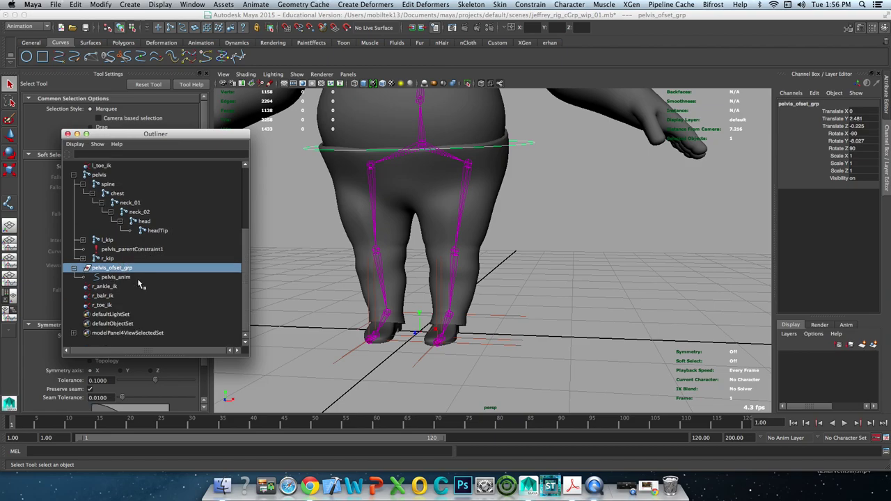
key(Delete)
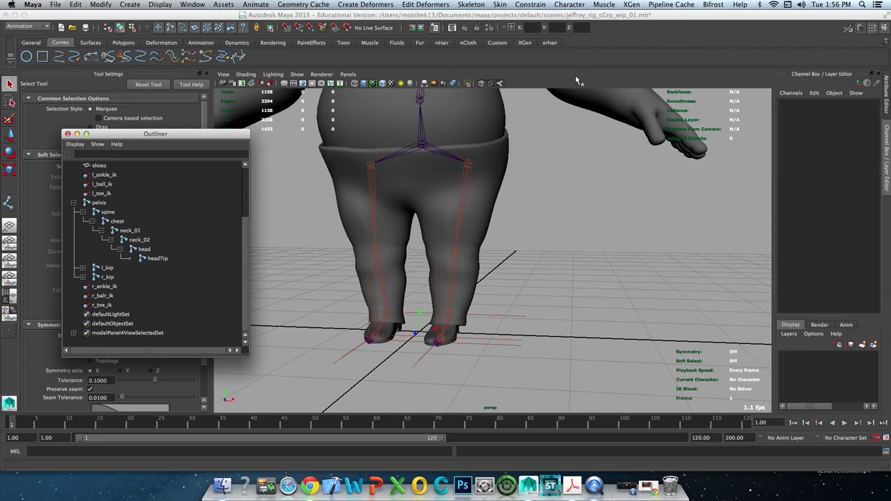
alt+right_drag(513, 185, 552, 208)
- Hide the body mesh with Ctrl+H, leaving the pants and skeleton visible
alt+drag(552, 208, 513, 207)
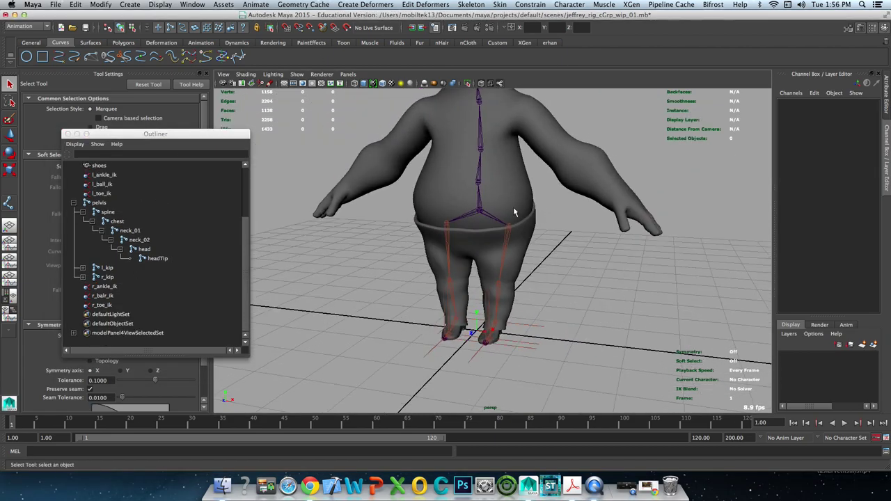
click(526, 177)
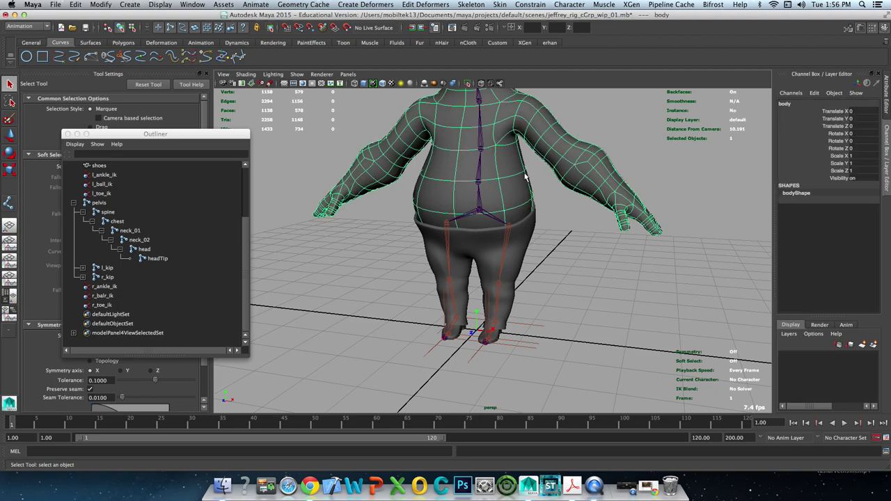
key(ctrl+h)
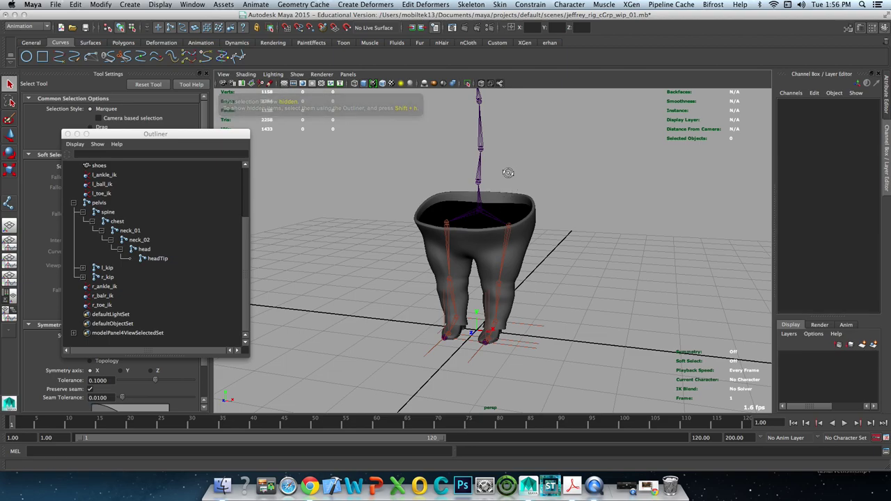
alt+drag(508, 173, 601, 202)
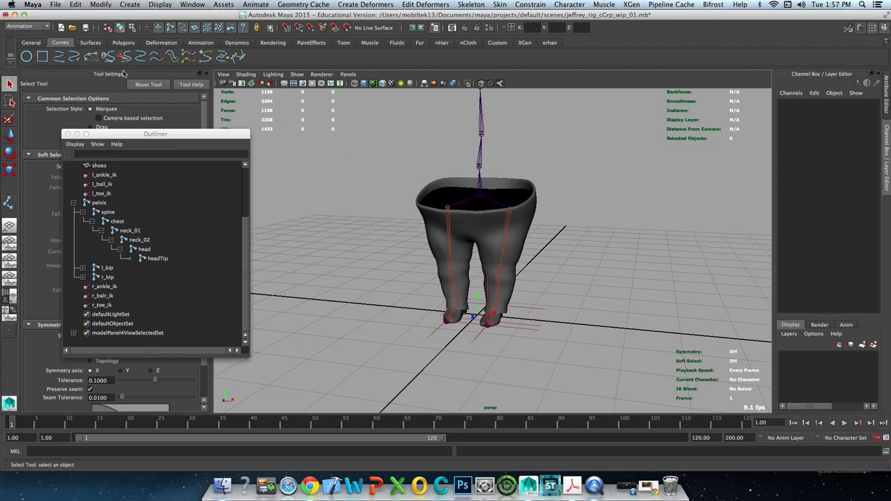
- Create nurbsCircle1 at the origin from the Curves shelf
click(27, 56)
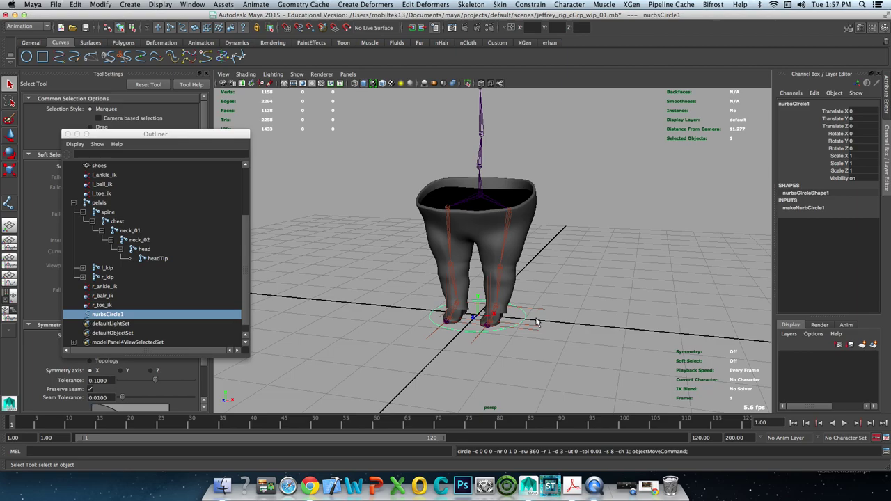
- Rename nurbsCircle1 to pelvis_anim, group it, and rename the group plrvis_ofset_grp
double_click(110, 315)
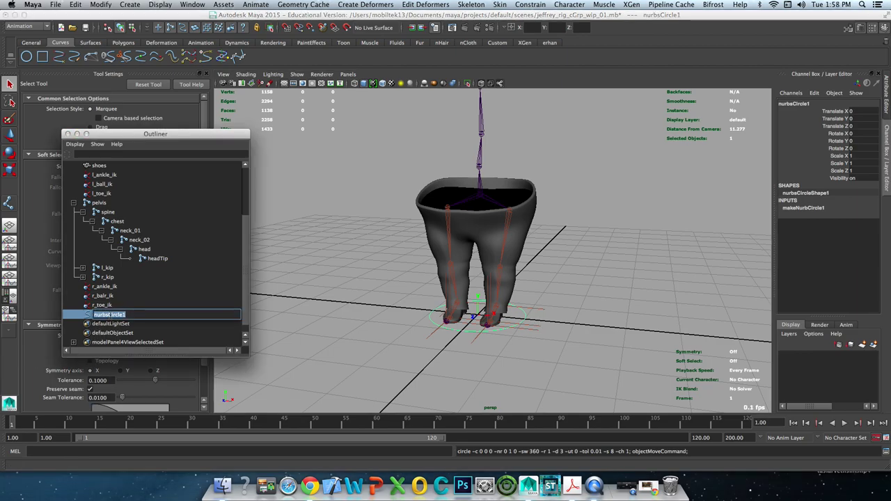
text(pelvi)
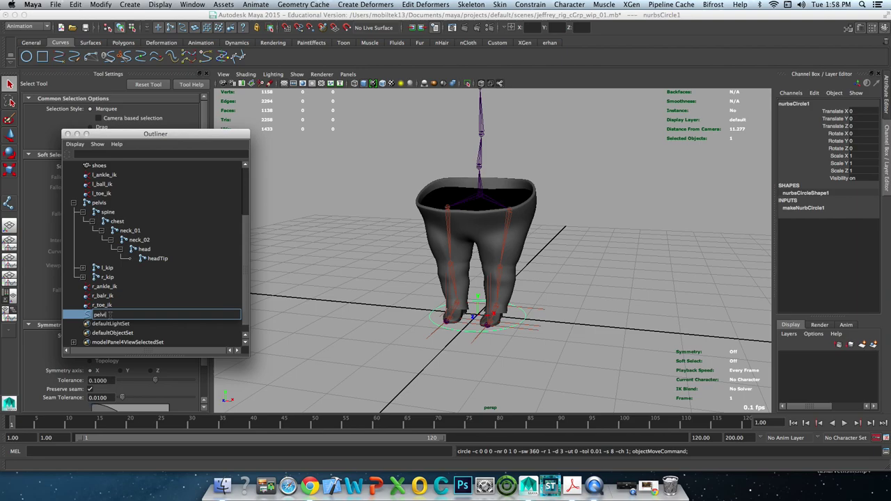
text(s_a)
text(nim)
key(Return)
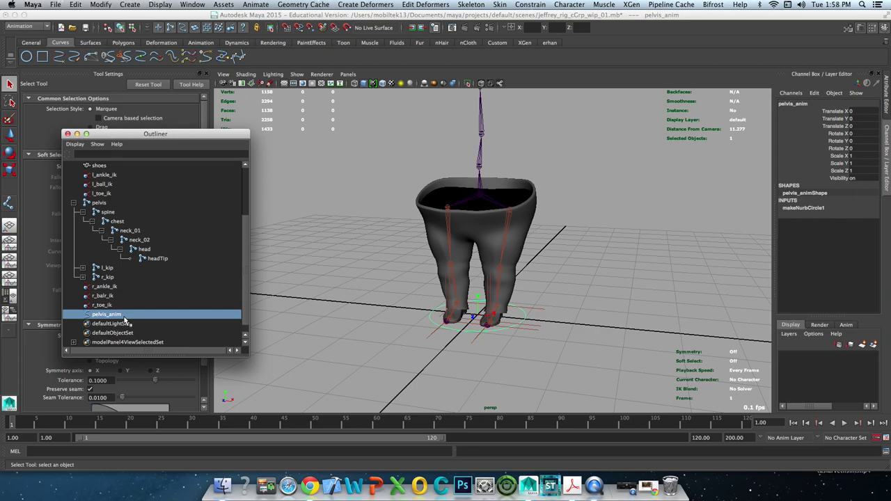
key(ctrl+g)
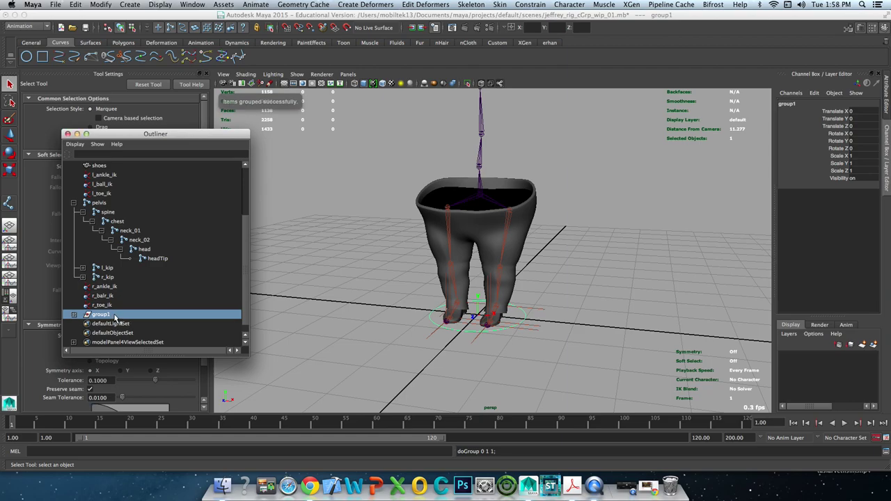
double_click(115, 315)
text(plr)
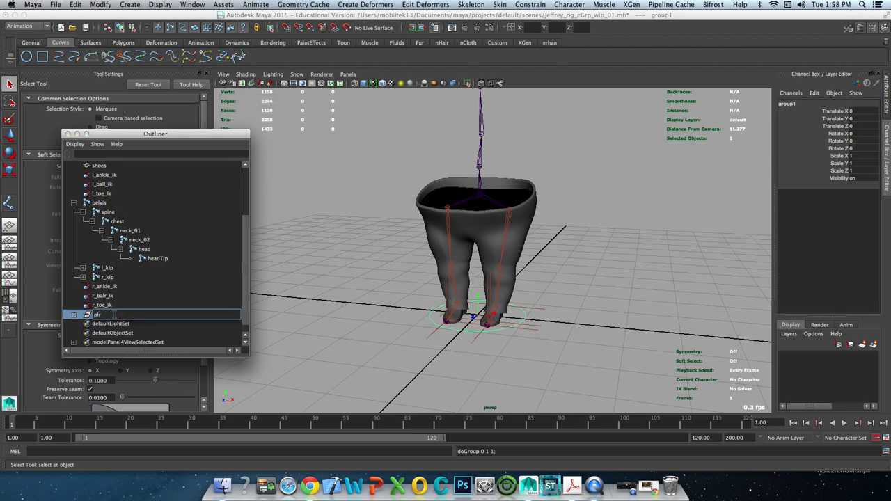
text(vis_of)
text(set_)
text(grp)
key(Return)
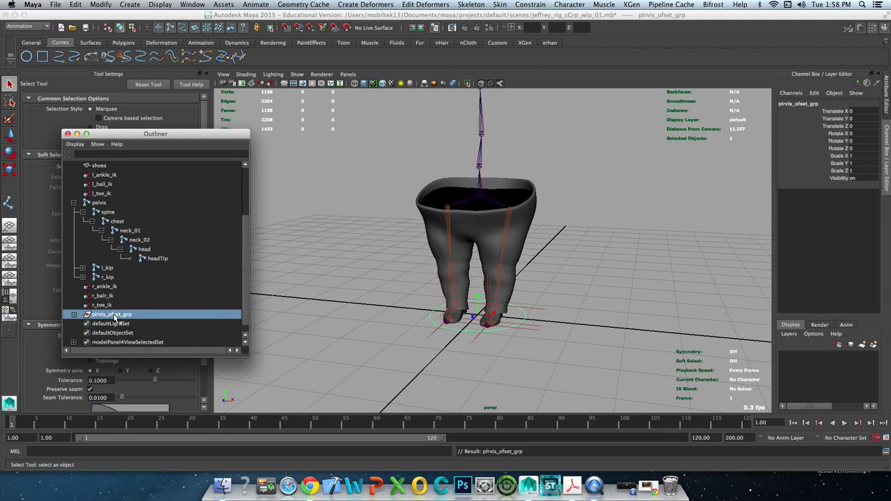
- Move the plrvis_ofset_grp group up and to the right in the viewport
click(74, 315)
click(120, 327)
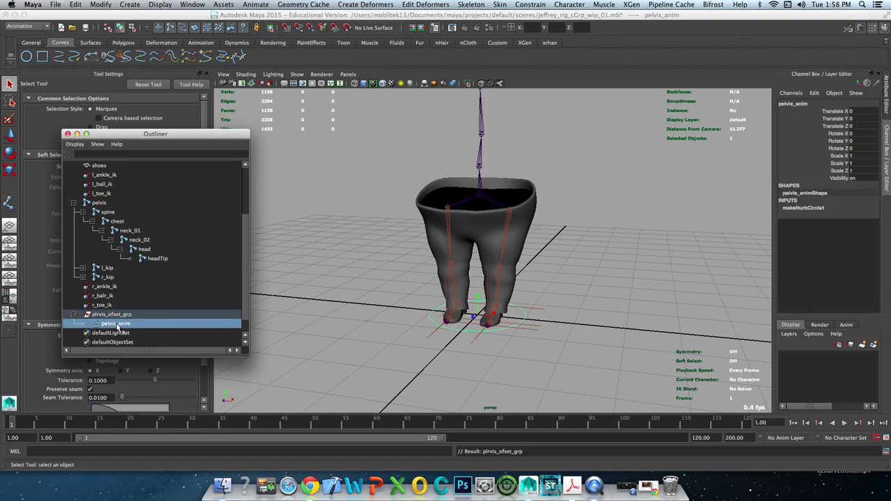
click(106, 318)
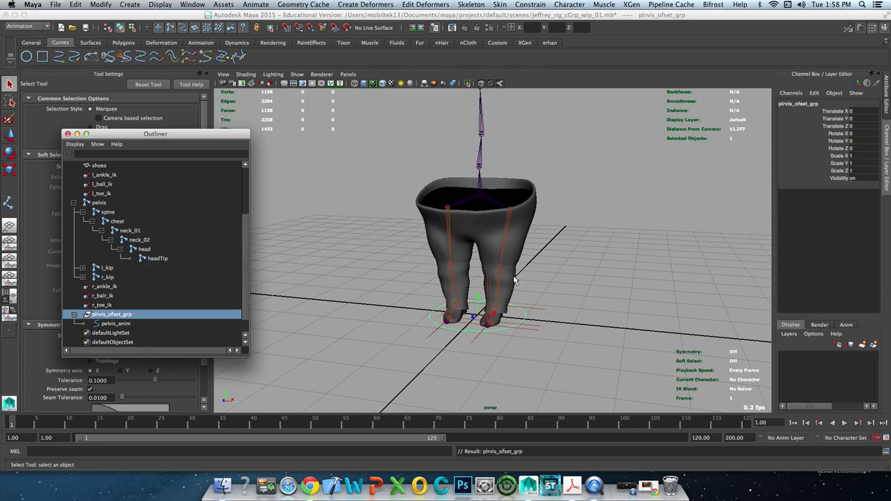
key(w)
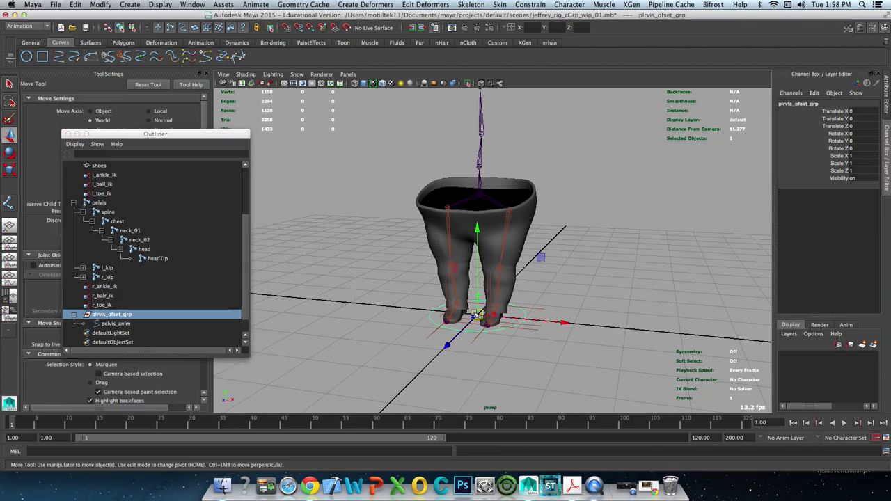
drag(485, 301, 642, 192)
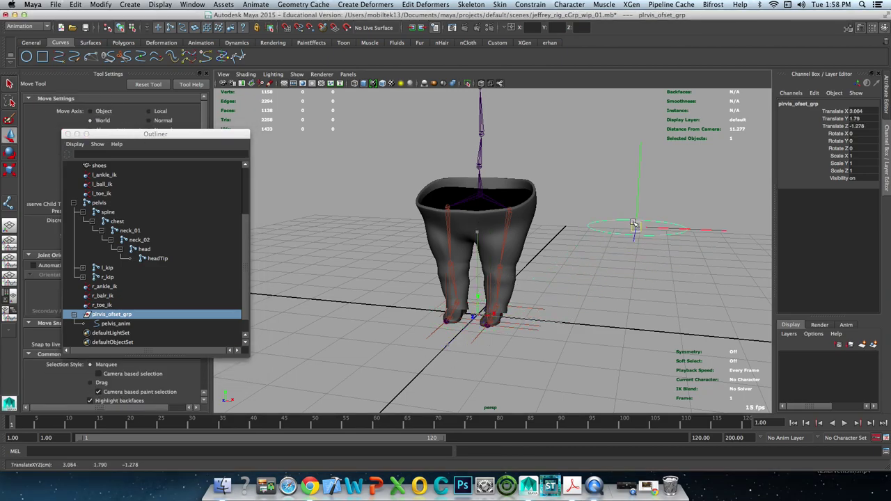
- Parent plrvis_ofset_grp under pelvis, undo it, and reselect the group with the pelvis joint
click(116, 323)
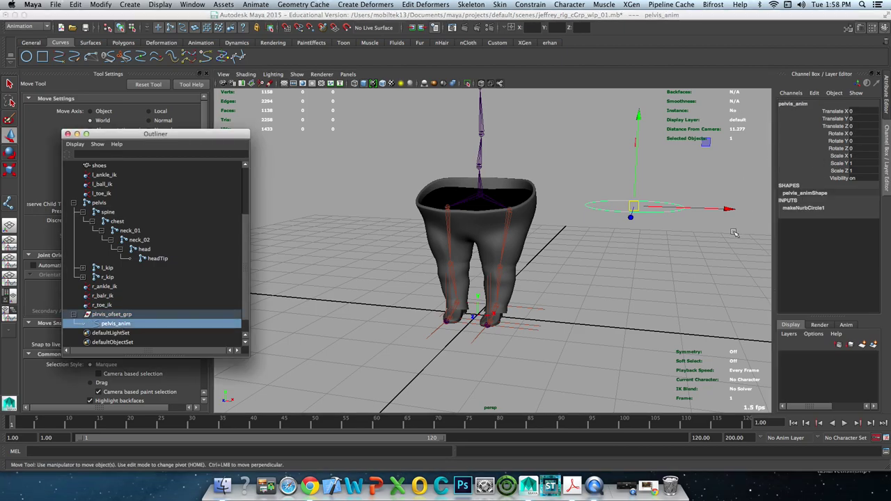
click(105, 315)
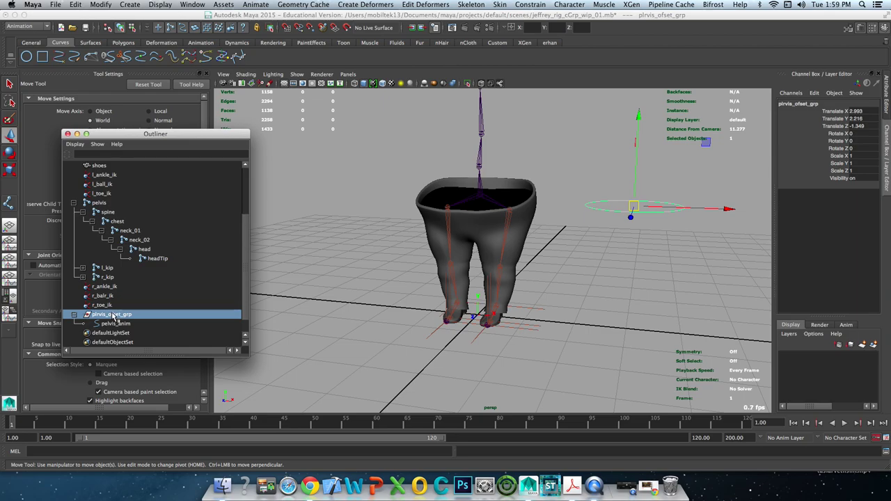
ctrl+click(100, 202)
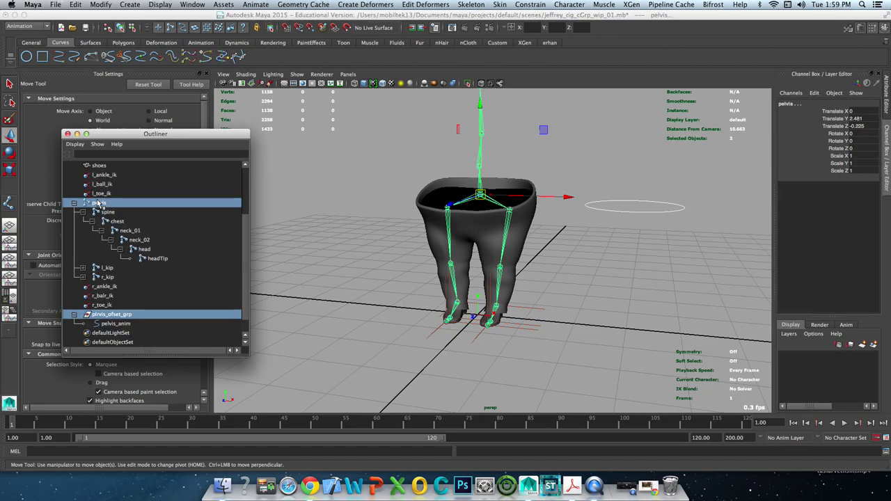
key(p)
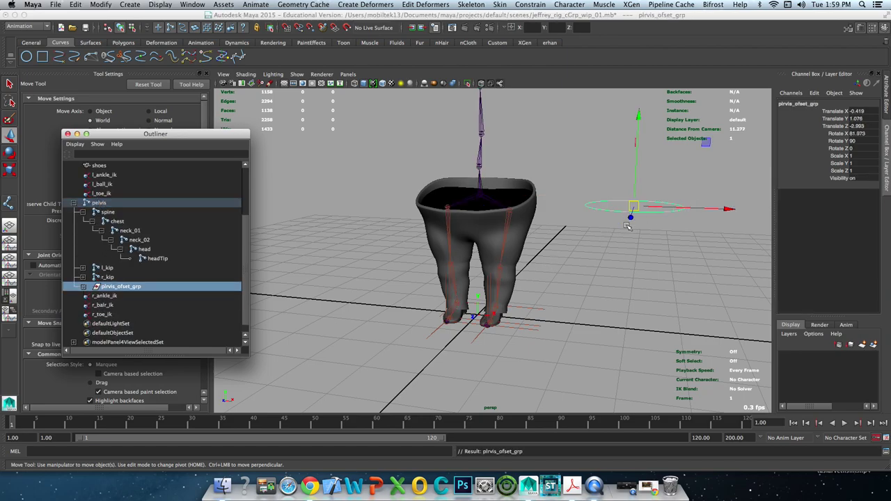
key(ctrl+z)
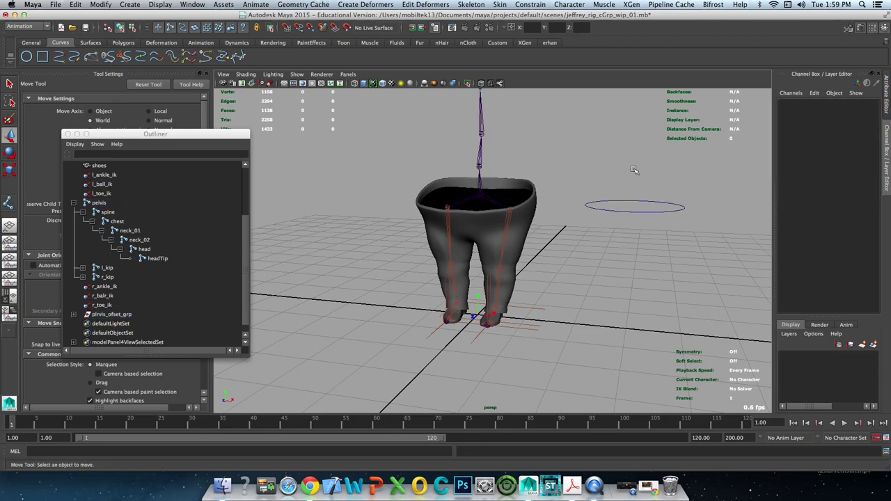
click(599, 210)
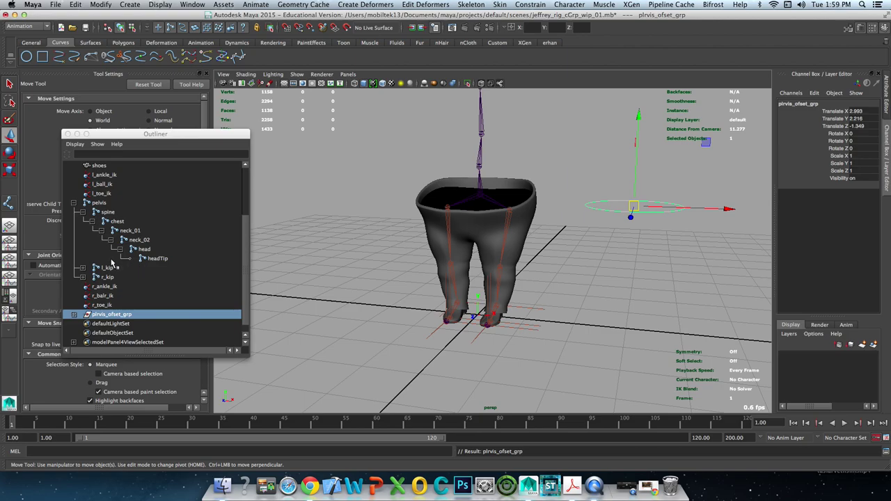
ctrl+click(101, 204)
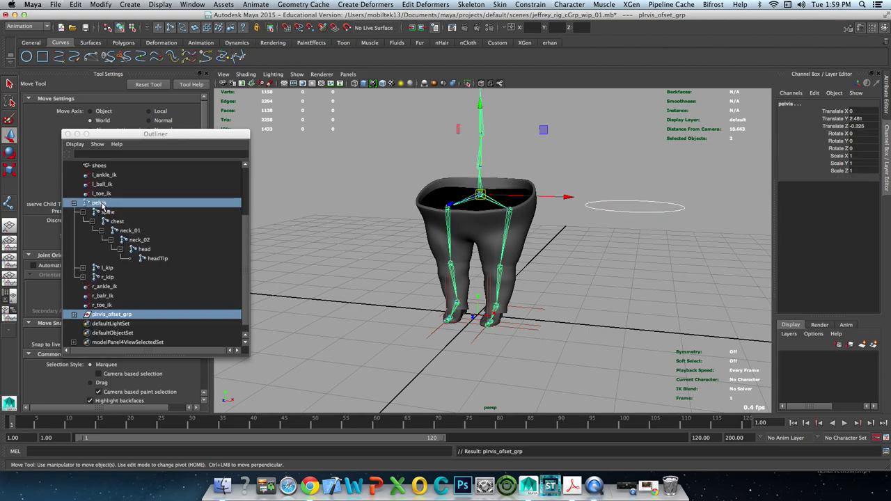
- Parent the group under pelvis and set its Translate and Rotate channels to 0
key(p)
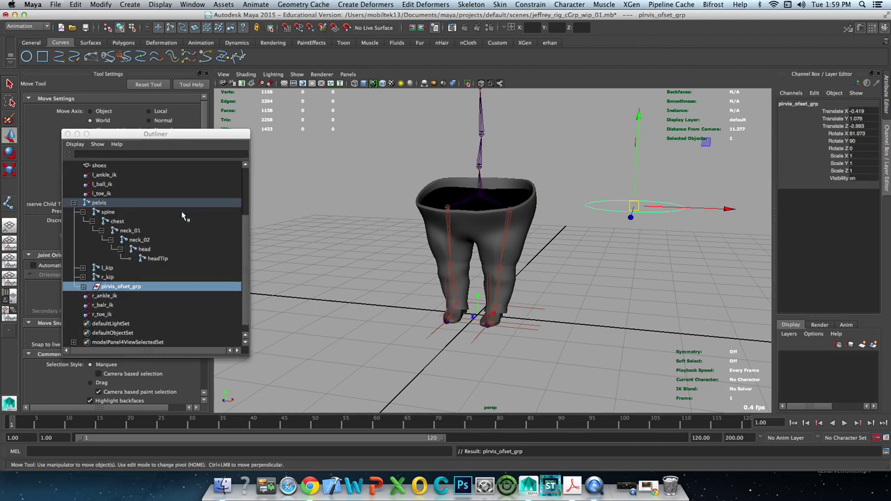
click(118, 292)
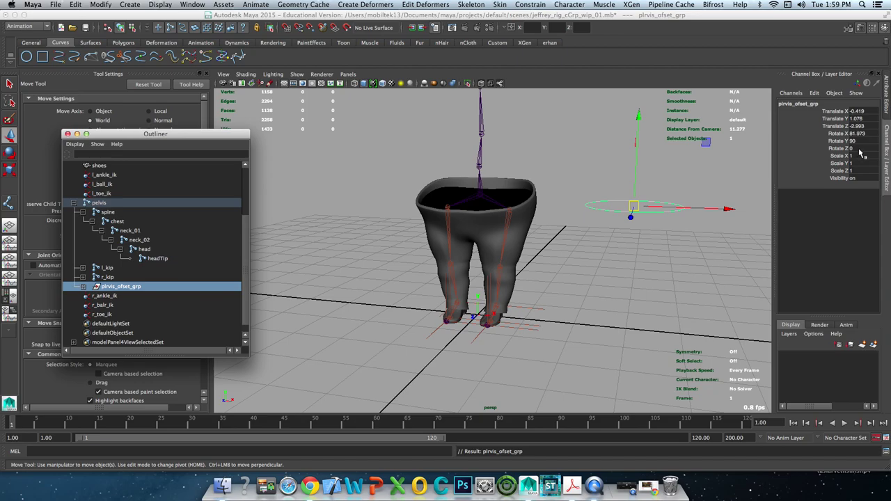
drag(857, 148, 861, 116)
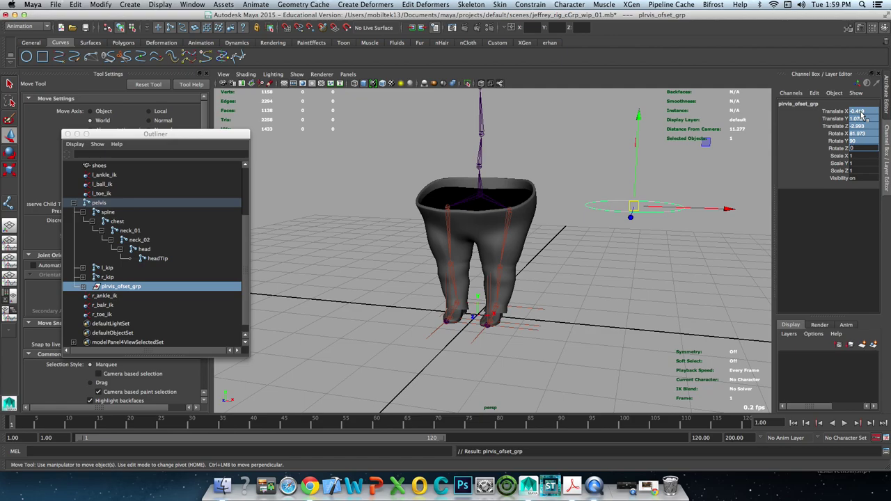
text(0)
key(Return)
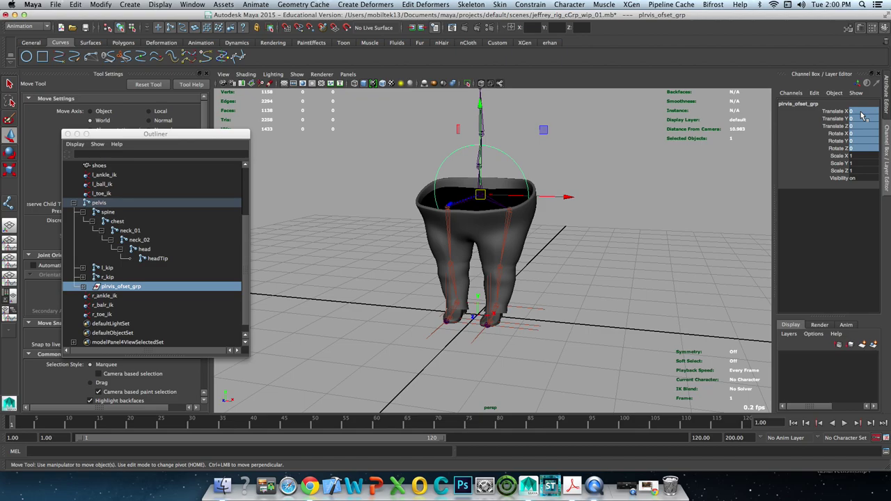
click(159, 286)
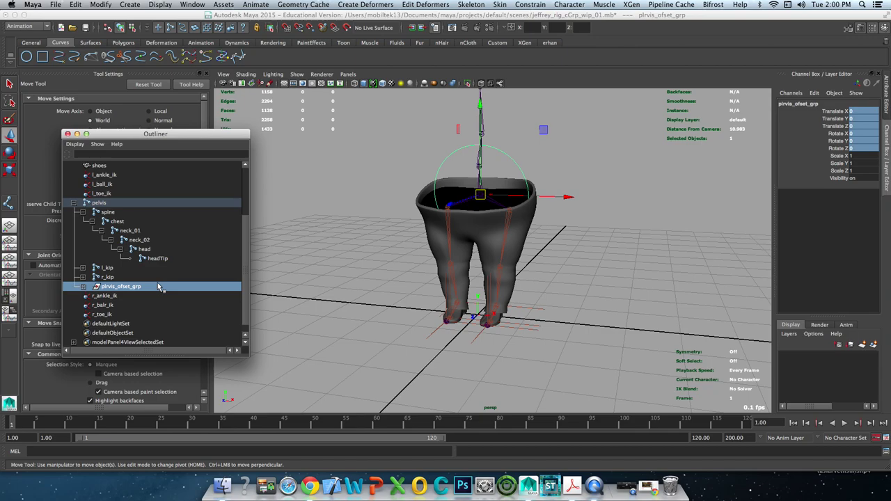
- Unparent plrvis_ofset_grp to world level with Shift+P
key(shift+p)
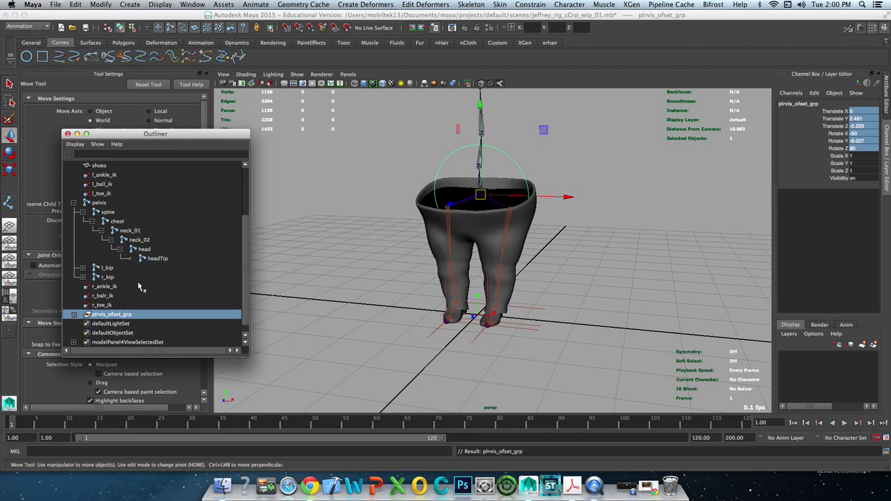
drag(523, 142, 509, 163)
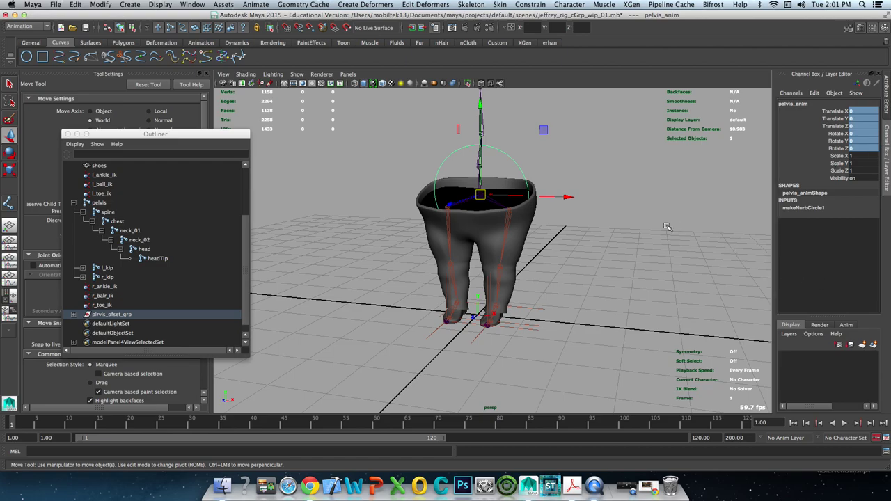
- Parent-constrain the pelvis joint to the new pelvis_anim circle, then reselect both to verify
click(549, 147)
click(496, 162)
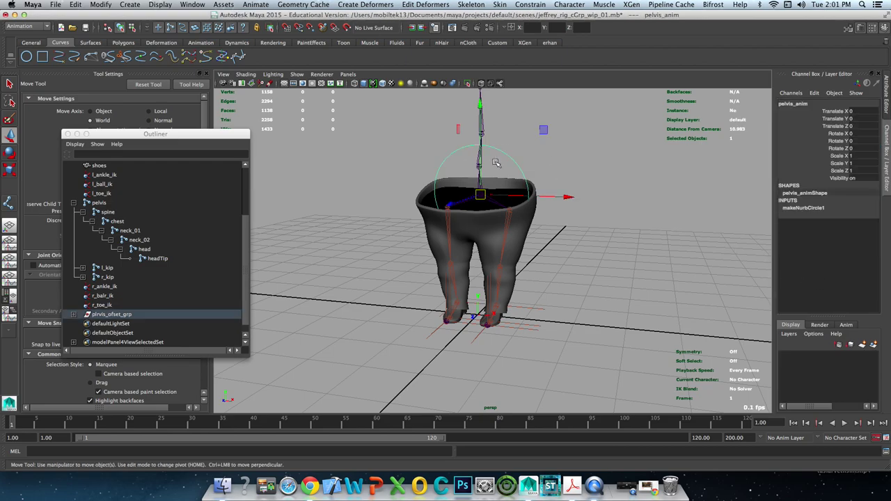
key(q)
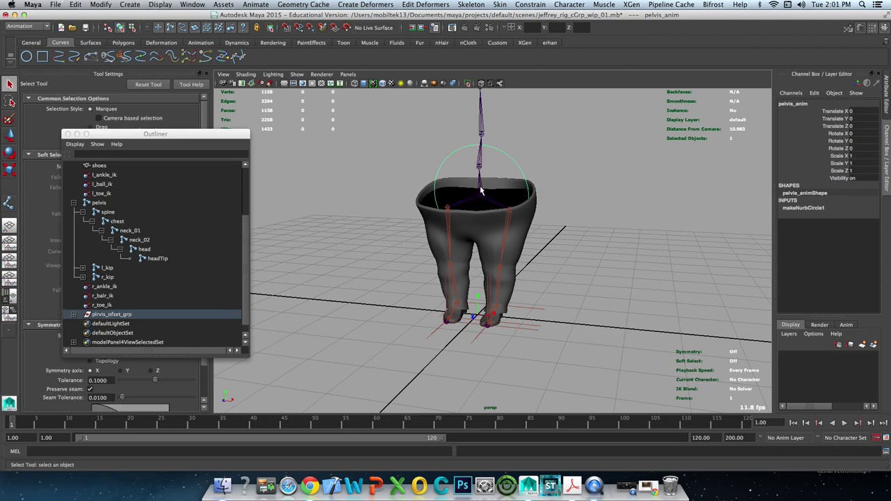
shift+click(481, 190)
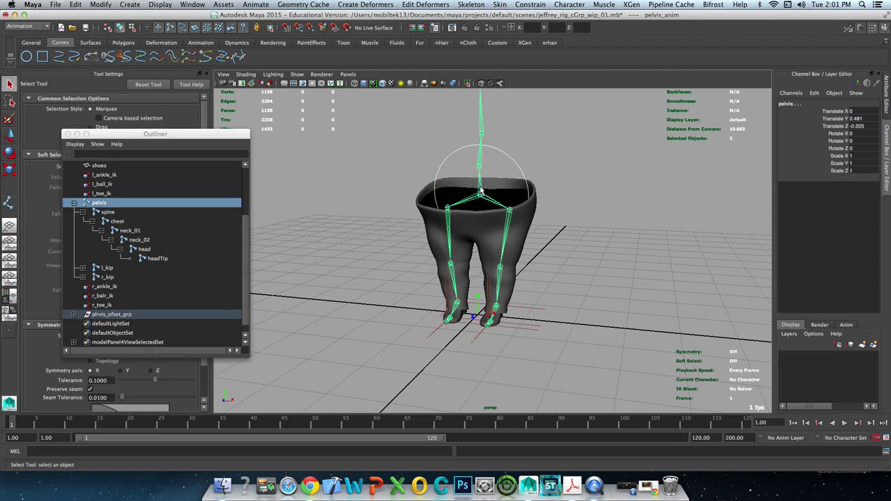
click(526, 5)
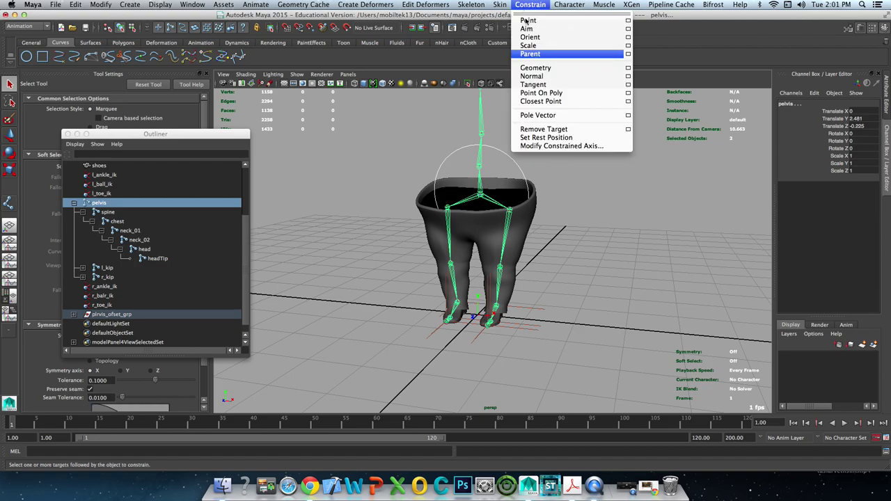
click(537, 54)
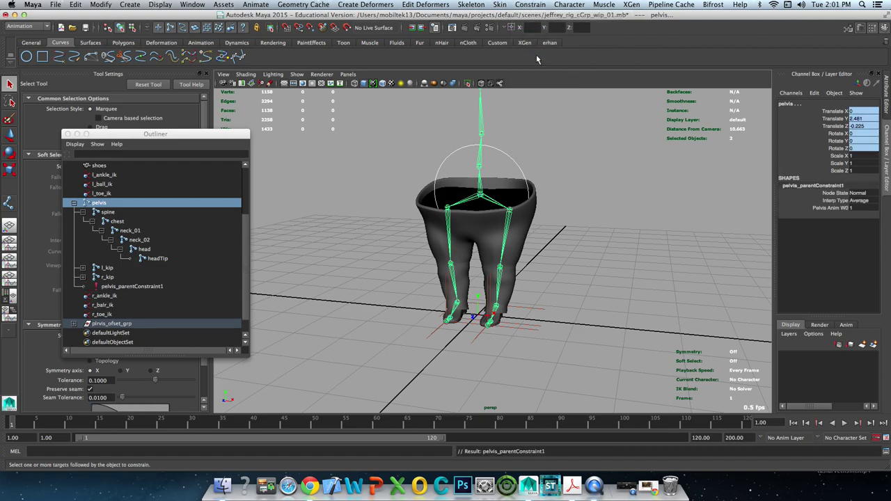
click(541, 140)
click(480, 197)
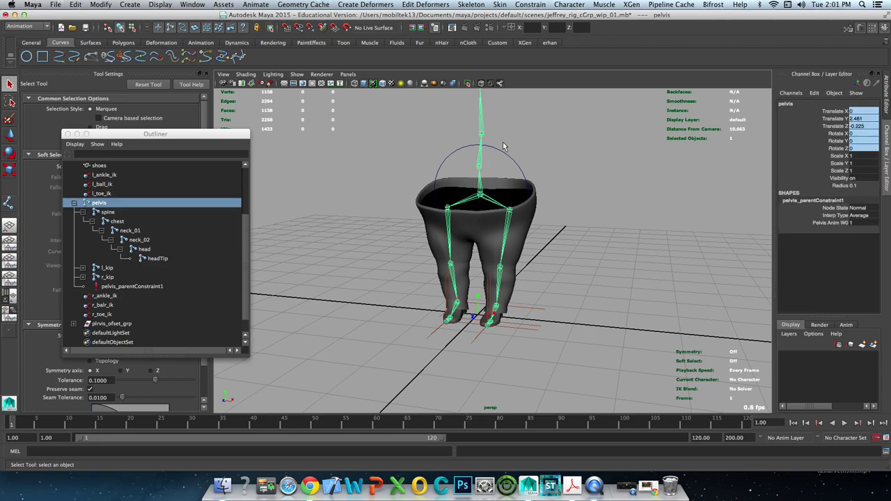
click(499, 166)
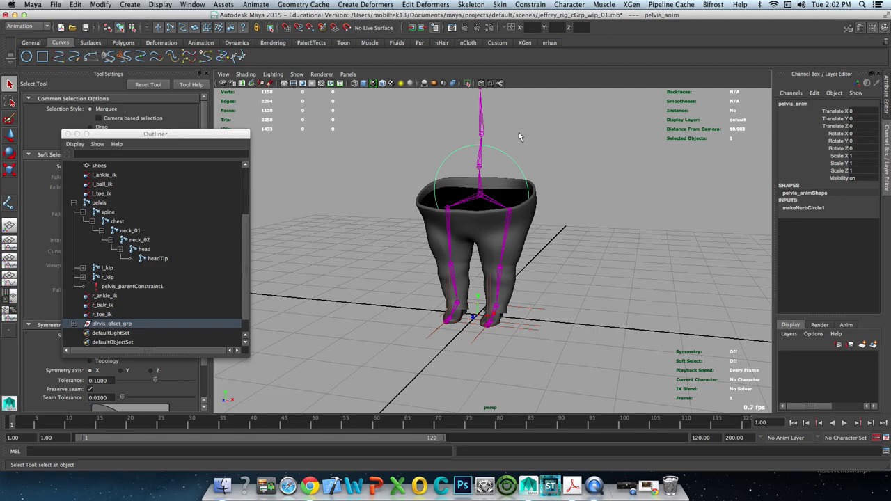
- Inspect a control vertex of the pelvis_anim circle, then reselect the whole pelvis_anim curve in object mode
mouse_move(471, 165)
alt+mouse_down()
mouse_move(434, 175)
mouse_move(520, 142)
alt+mouse_up()
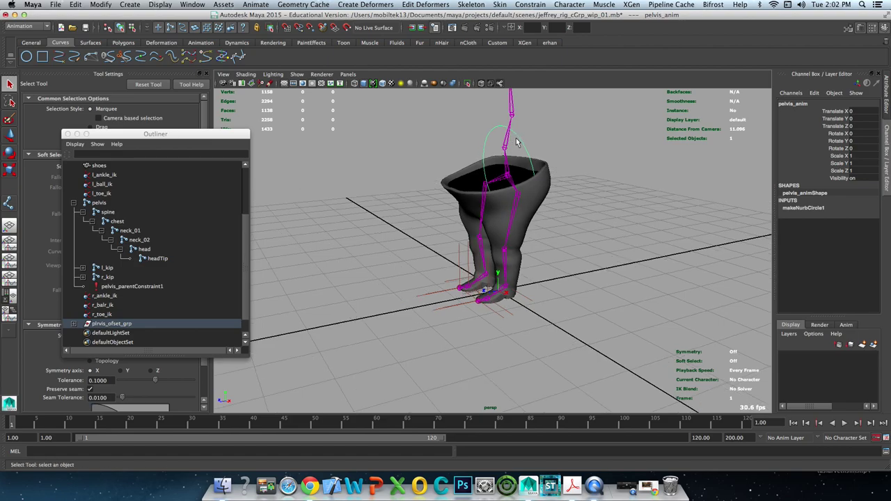
right_click(521, 142)
click(462, 138)
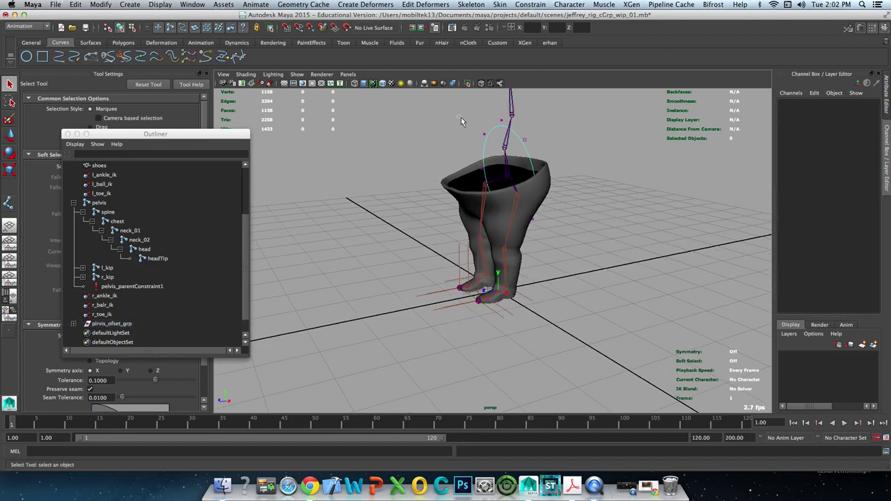
click(525, 140)
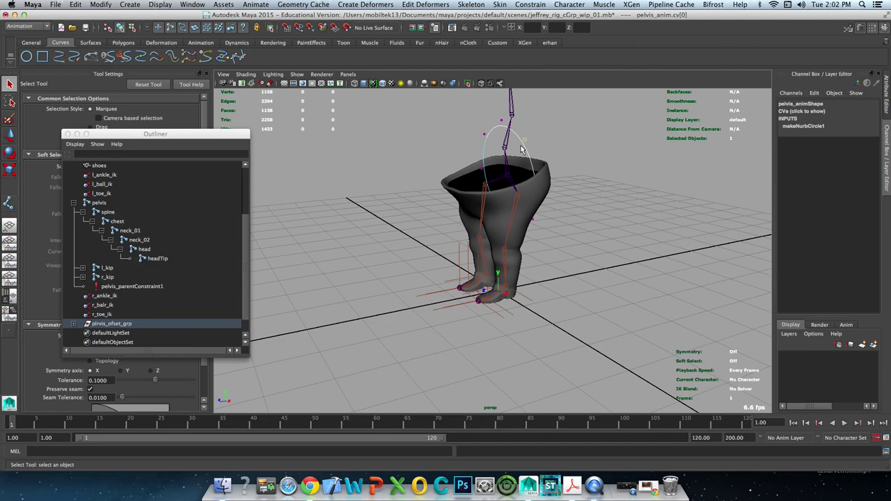
right_click(523, 147)
click(524, 145)
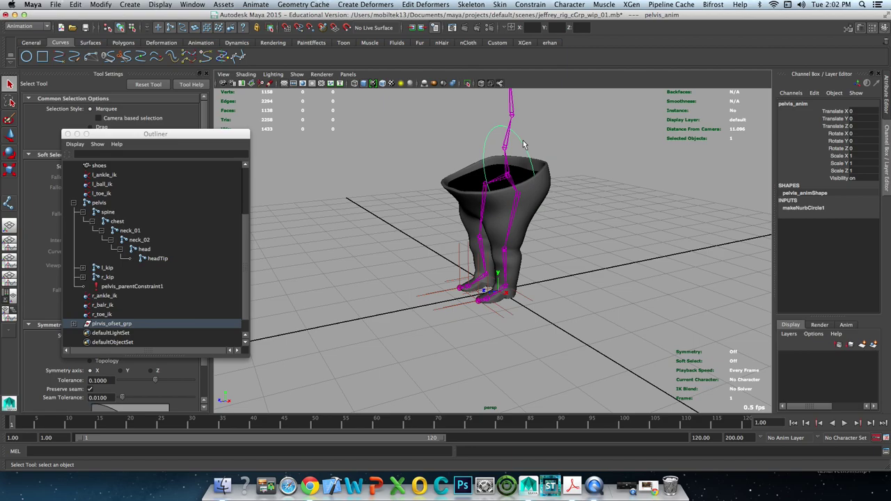
- Set makeNurbCircle1 Normal X to 1 so pelvis_anim rings the hips, then deselect it
click(804, 208)
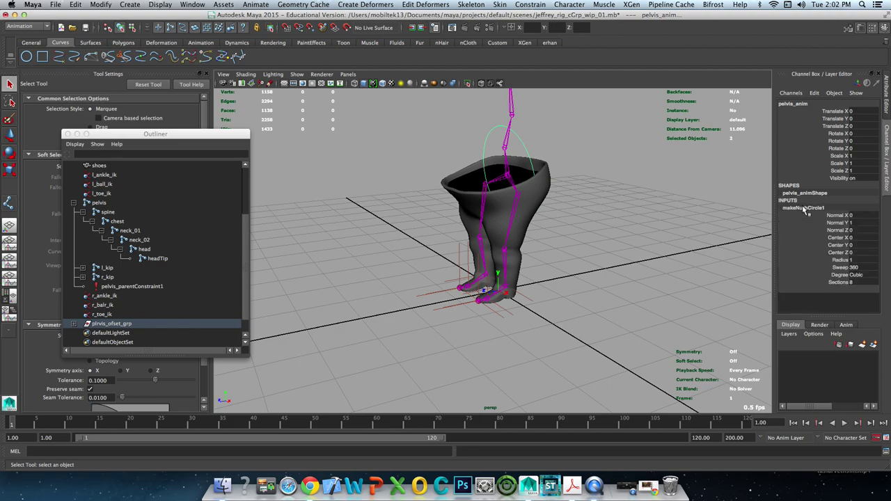
click(860, 217)
text(1)
key(Tab)
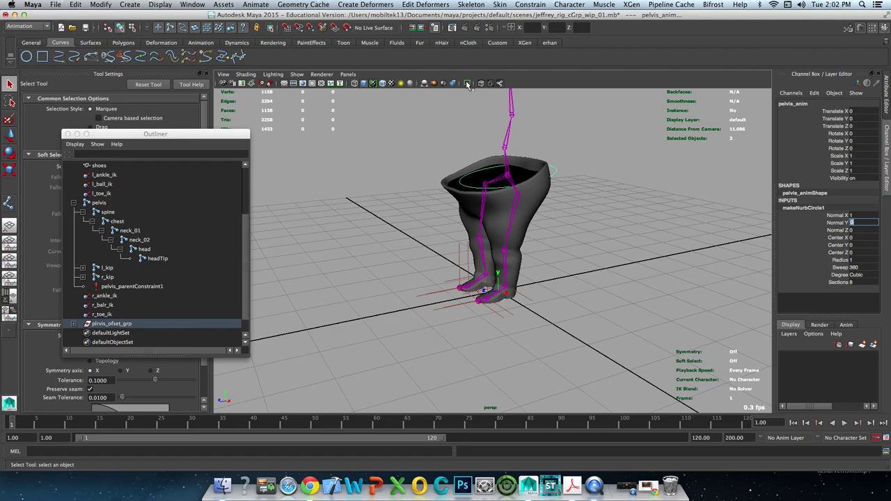
click(587, 167)
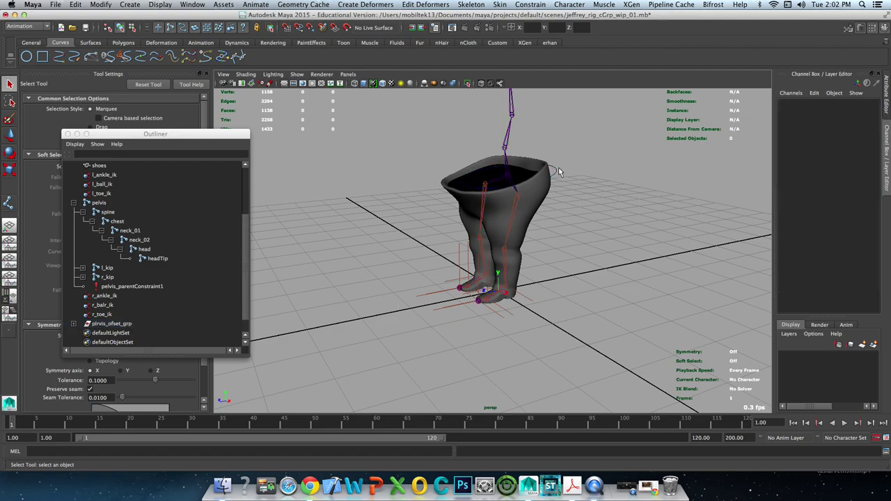
click(556, 171)
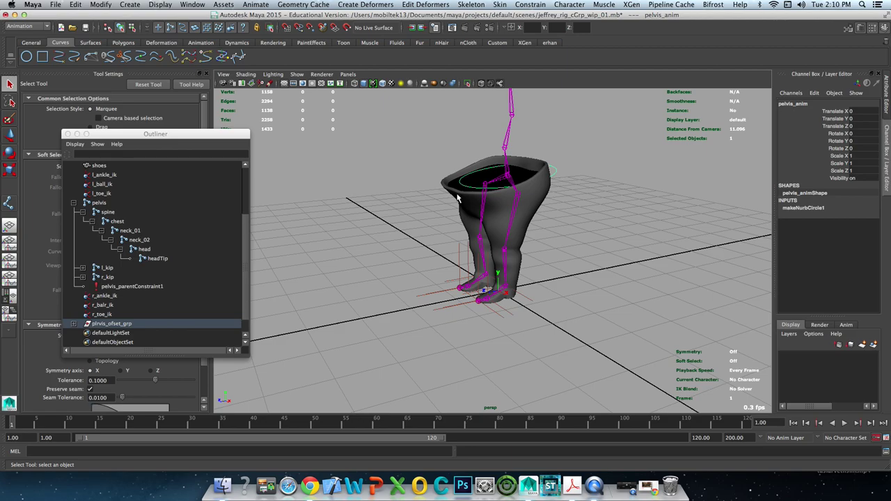
- Collapse the pelvis hierarchy in the Outliner and pick out the body and shoes entries
key(alt)
alt+drag(553, 196, 500, 298)
click(552, 195)
click(500, 298)
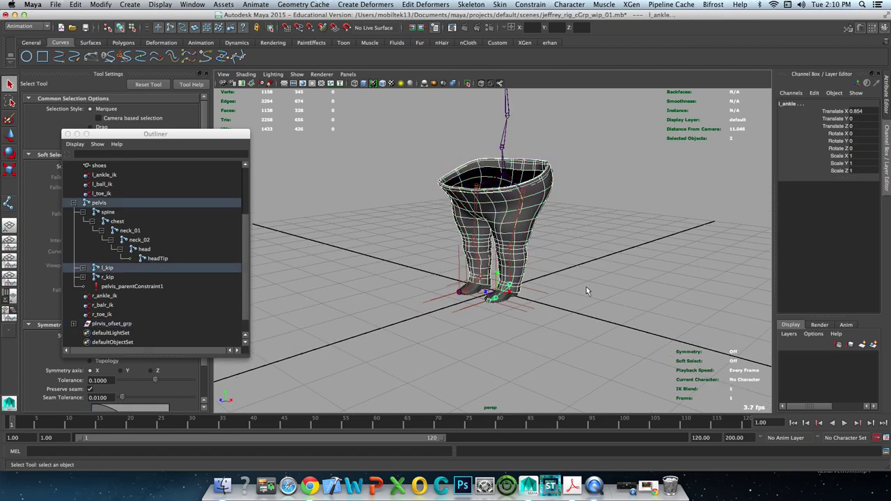
click(75, 203)
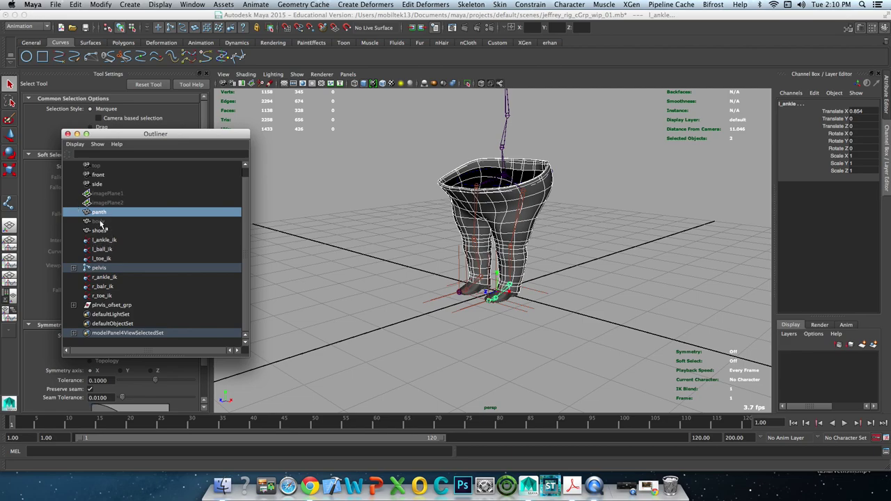
click(99, 221)
click(100, 230)
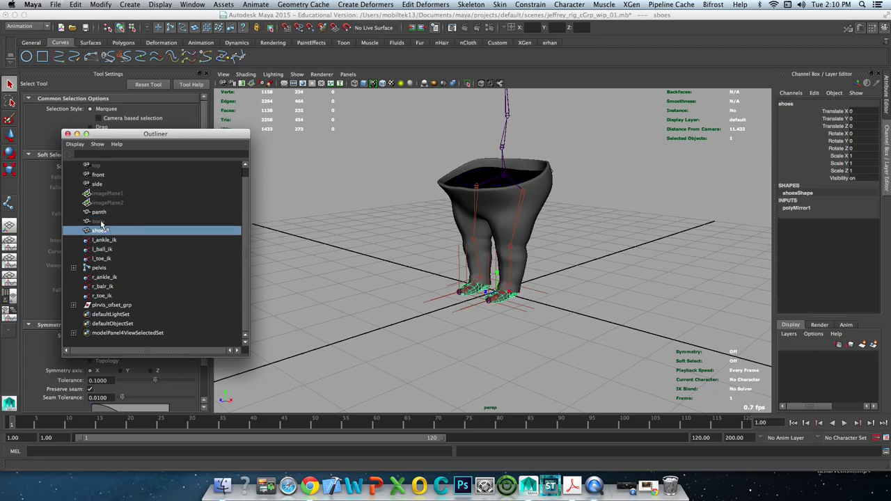
click(102, 222)
- Unhide all geometry and group the pants, body and shoes meshes into group1
key(shift+h)
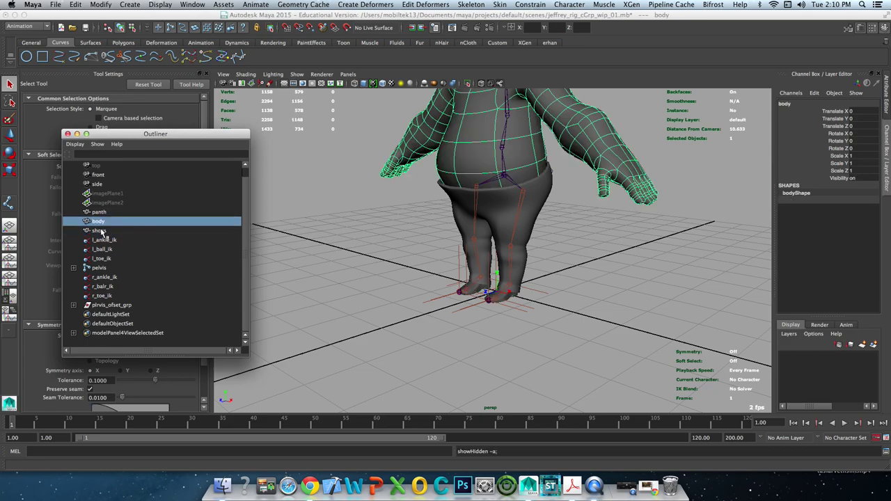
click(100, 230)
shift+click(100, 212)
key(ctrl+g)
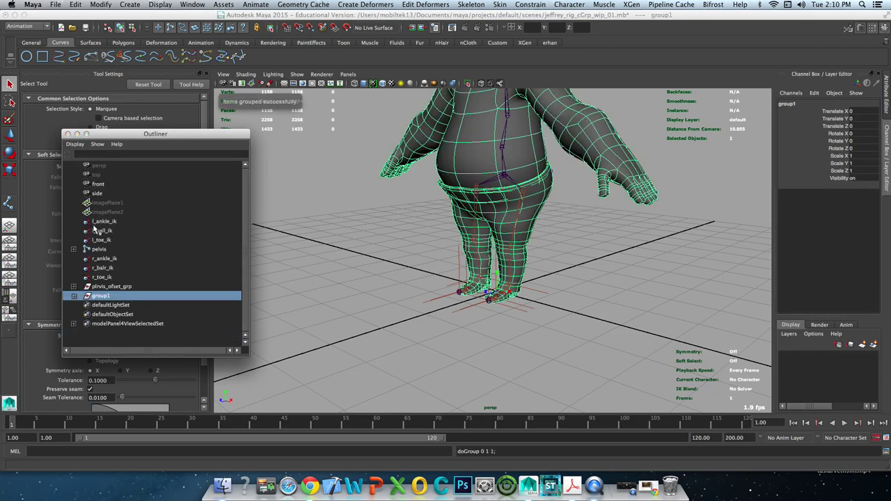
- Rename group1 to geo_grp
double_click(109, 298)
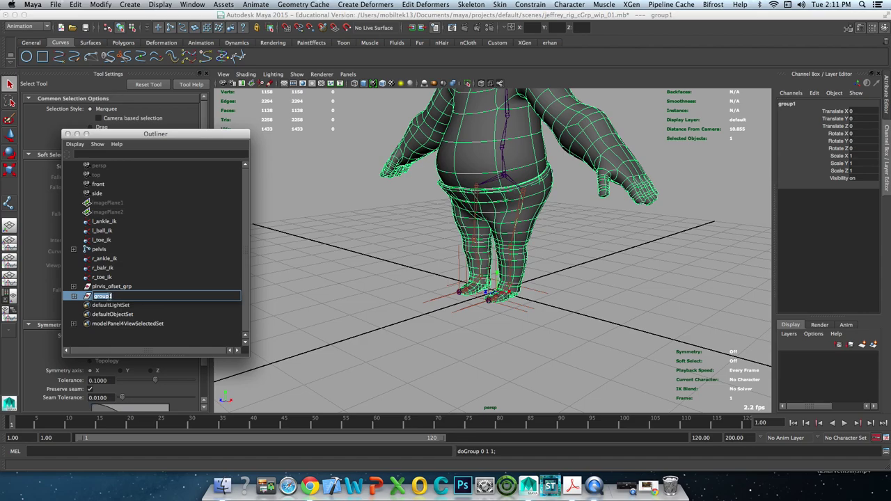
text(me)
key(BackSpace)
text(ode)
key(BackSpace)
key(BackSpace)
key(BackSpace)
key(BackSpace)
key(BackSpace)
text(ge)
text(o_)
text(grp)
key(Return)
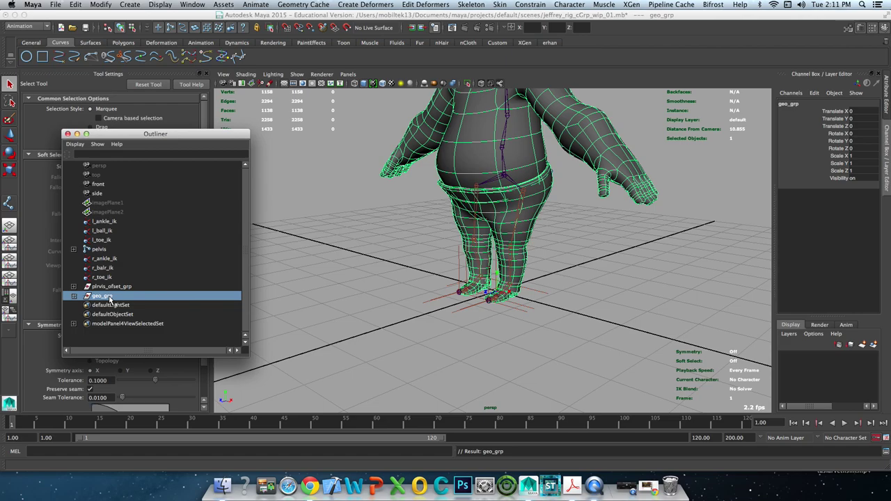
- Set geo_grp's Visibility to 0 to hide the meshes, then deselect it
double_click(863, 178)
text(0)
key(Return)
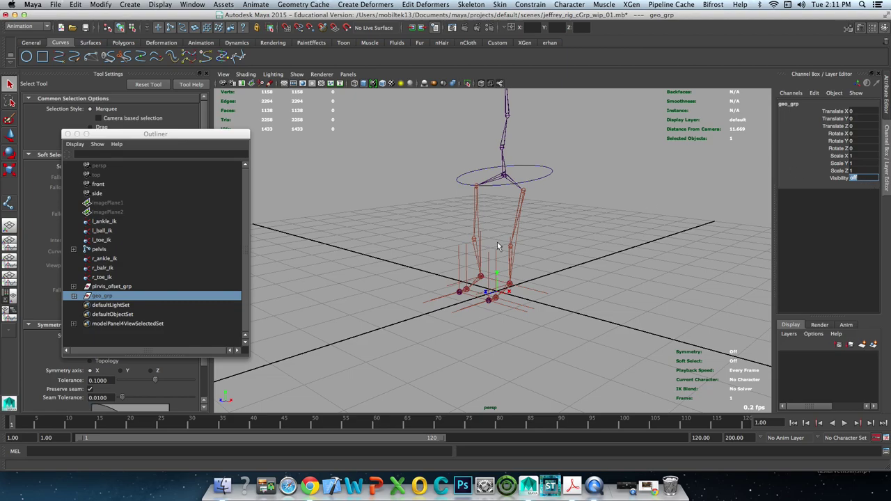
alt+drag(491, 275, 506, 261)
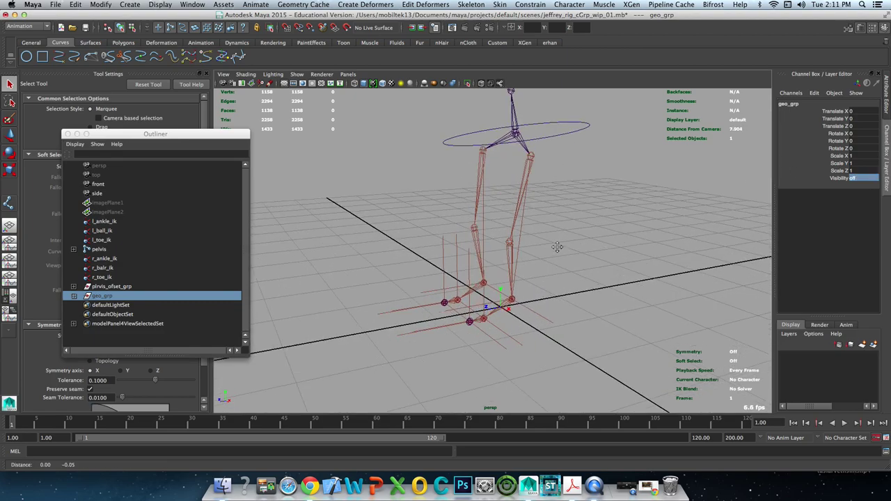
alt+right_drag(506, 261, 545, 207)
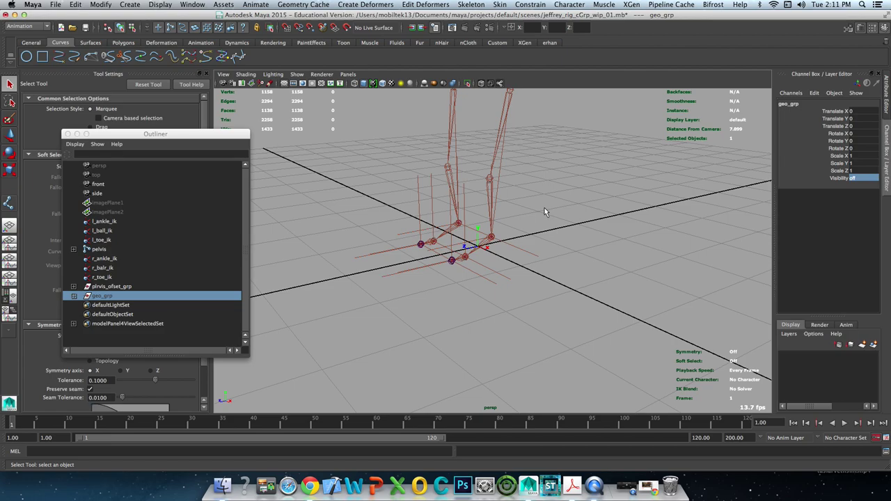
mouse_move(544, 207)
alt+mouse_down()
mouse_move(513, 228)
mouse_move(540, 216)
alt+mouse_up()
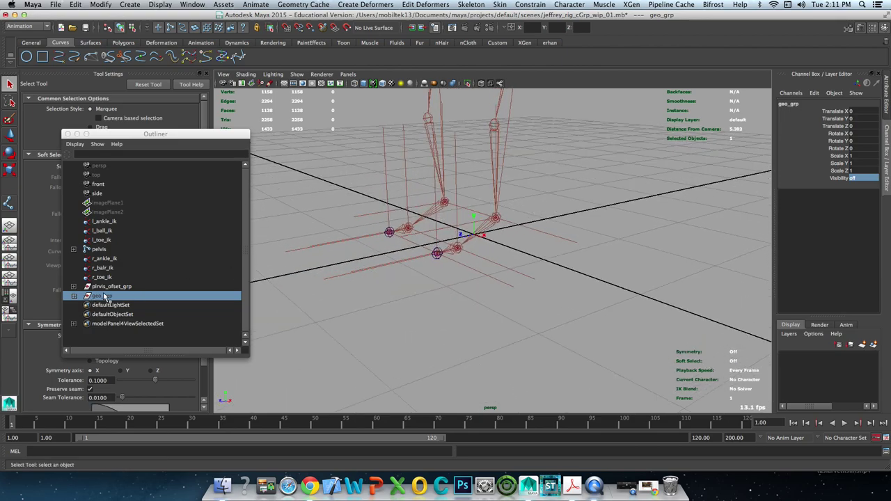
click(434, 326)
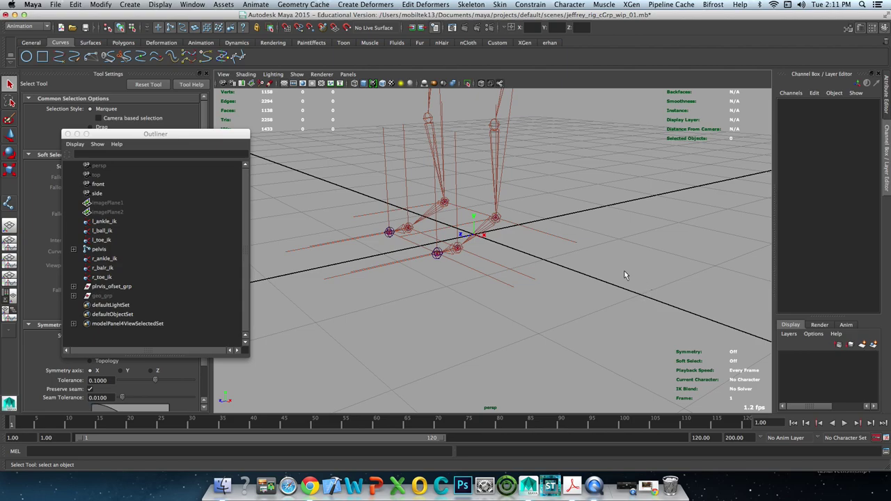
- Group the l_ankle_ik and l_ball_ik handles into a new group1
click(557, 238)
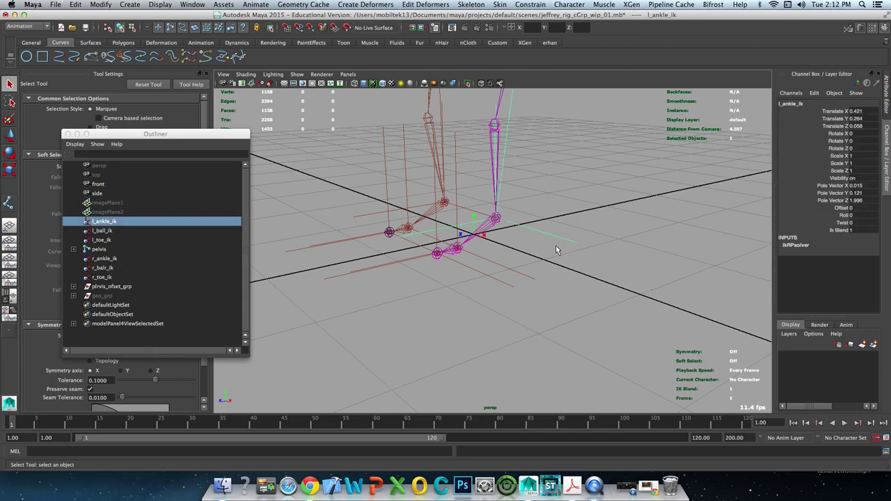
shift+click(527, 278)
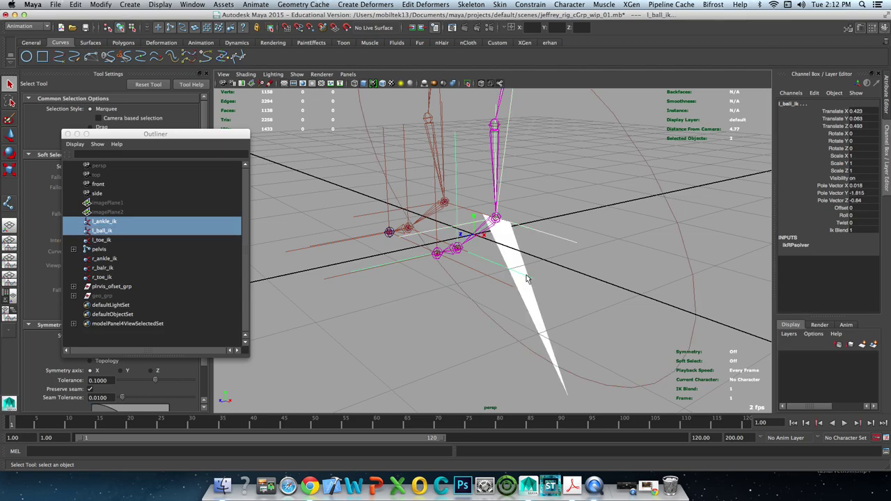
key(ctrl+g)
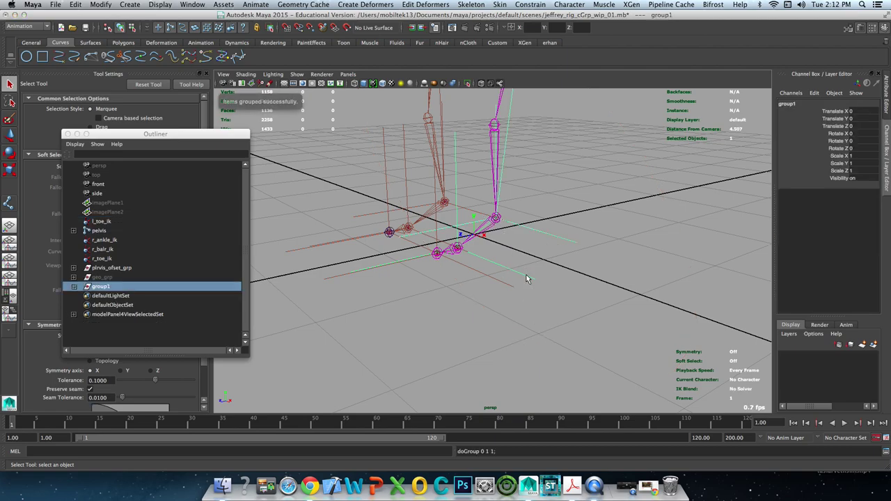
- Move group1's pivot onto the ball joint
key(w)
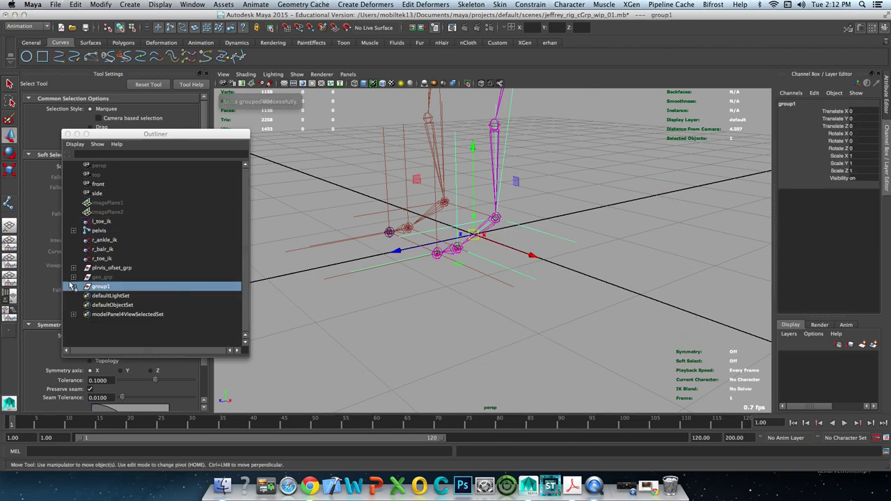
mouse_move(393, 241)
alt+mouse_down()
mouse_move(445, 252)
mouse_move(438, 253)
alt+mouse_up()
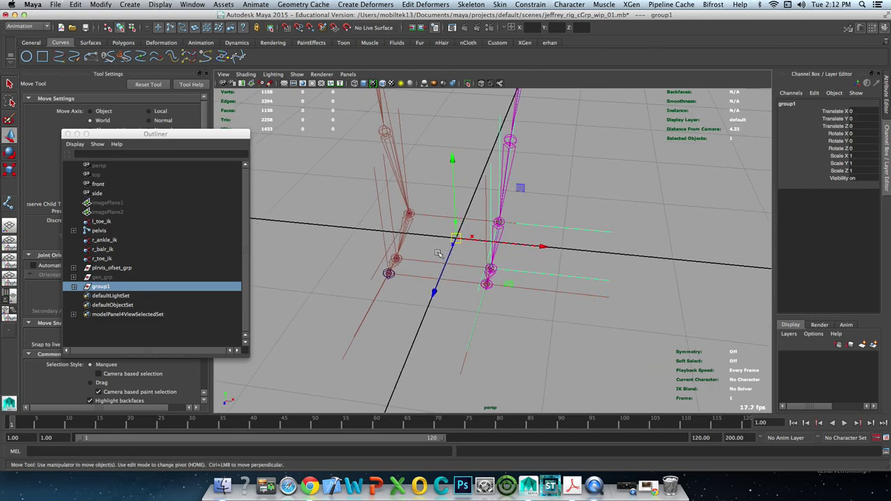
alt+drag(438, 253, 492, 262)
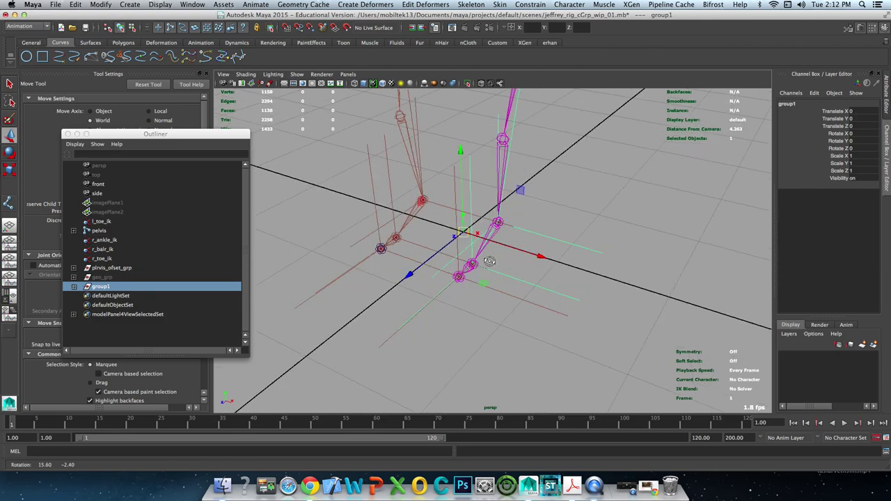
key(Home)
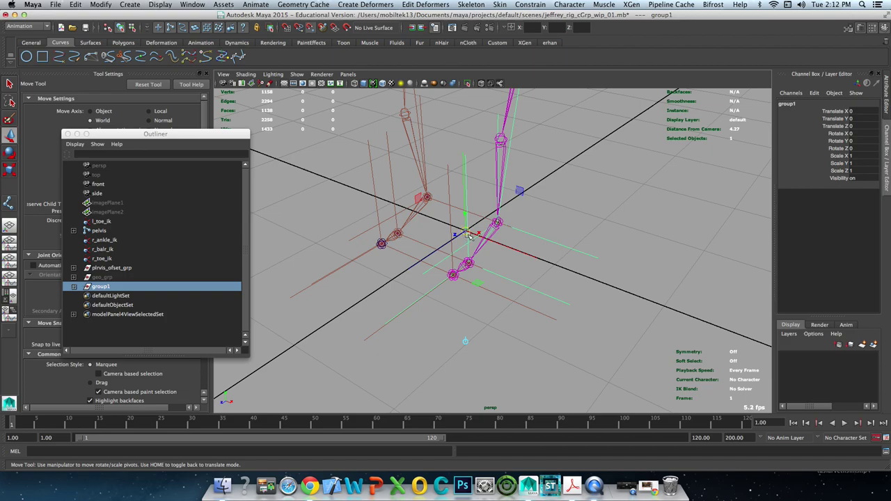
drag(467, 233, 469, 264)
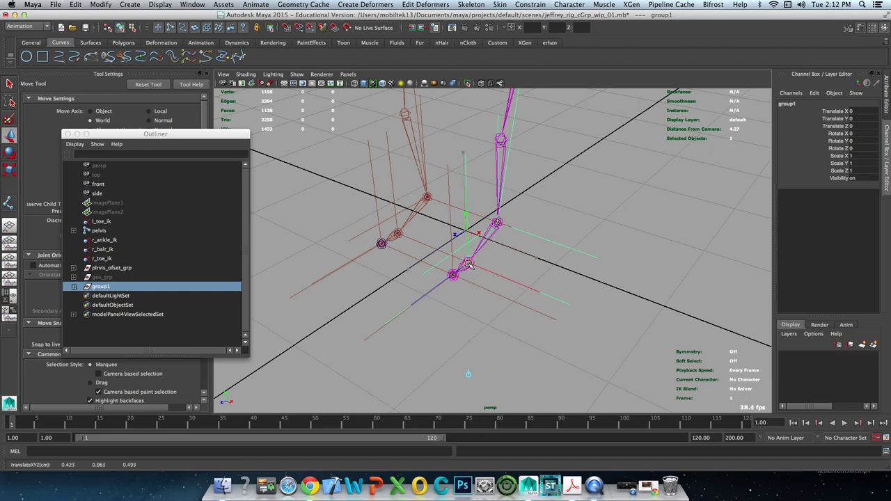
key(Home)
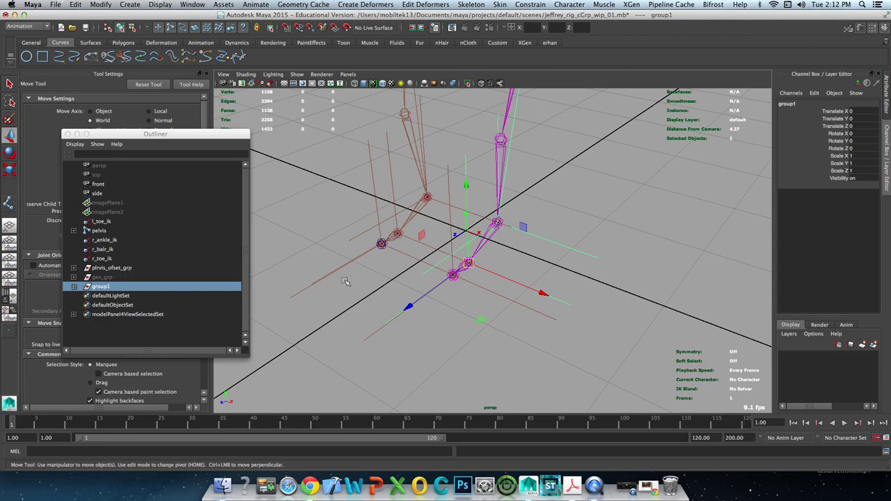
alt+drag(388, 278, 362, 281)
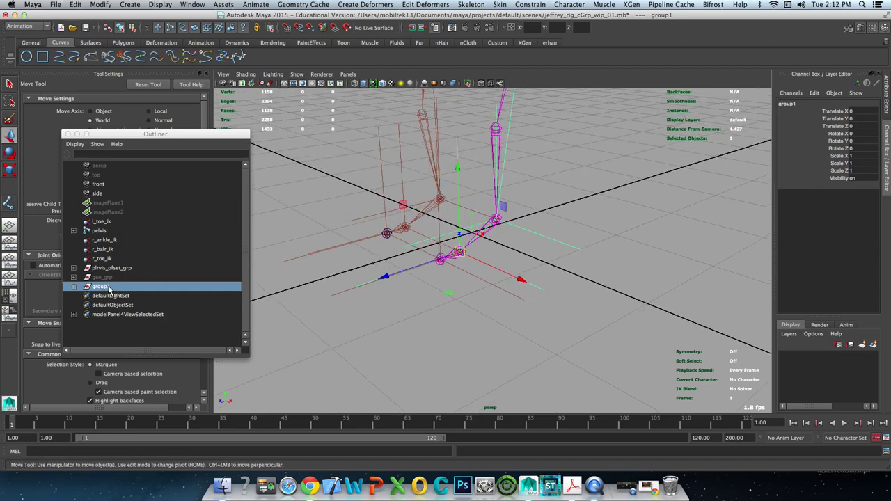
alt+drag(480, 253, 466, 255)
key(e)
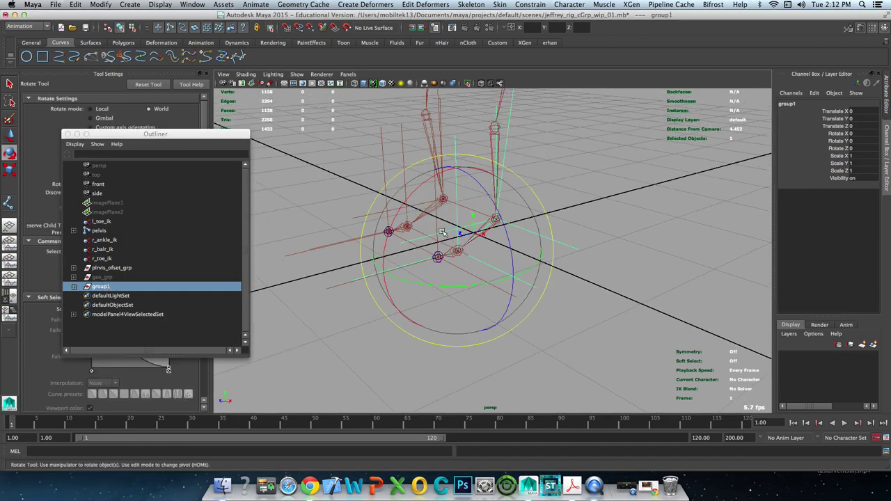
mouse_move(429, 178)
mouse_down()
mouse_move(446, 199)
mouse_move(409, 240)
mouse_move(418, 229)
mouse_up()
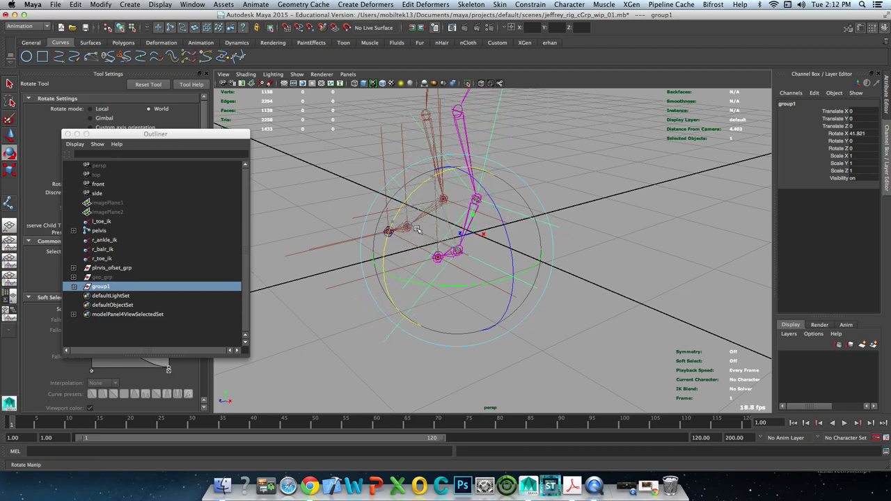
key(ctrl+z)
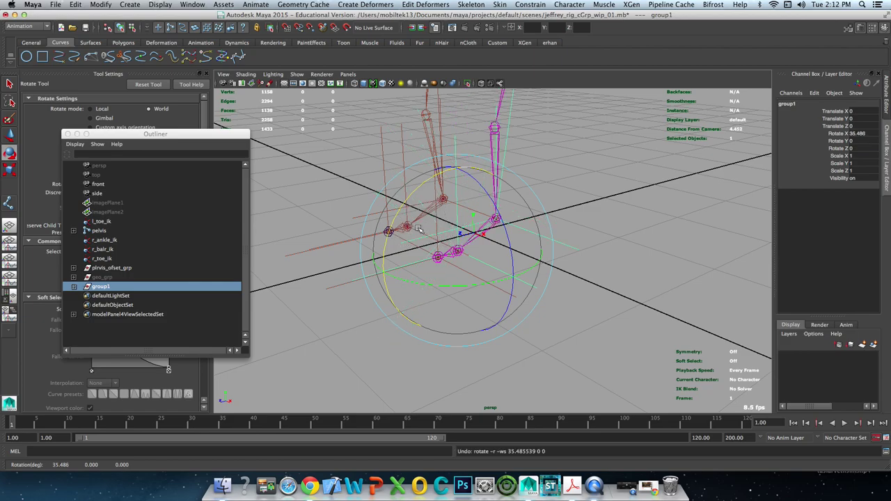
click(414, 287)
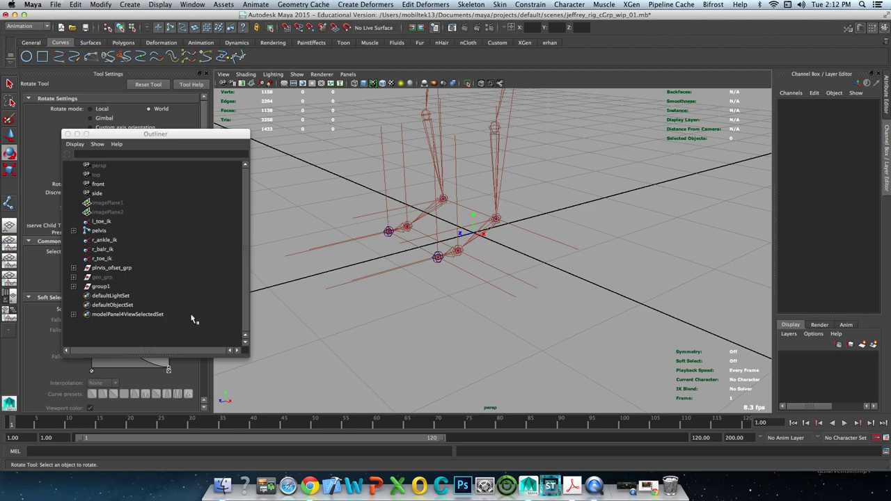
- Group the l_toe_ik handle on its own into group2
click(470, 277)
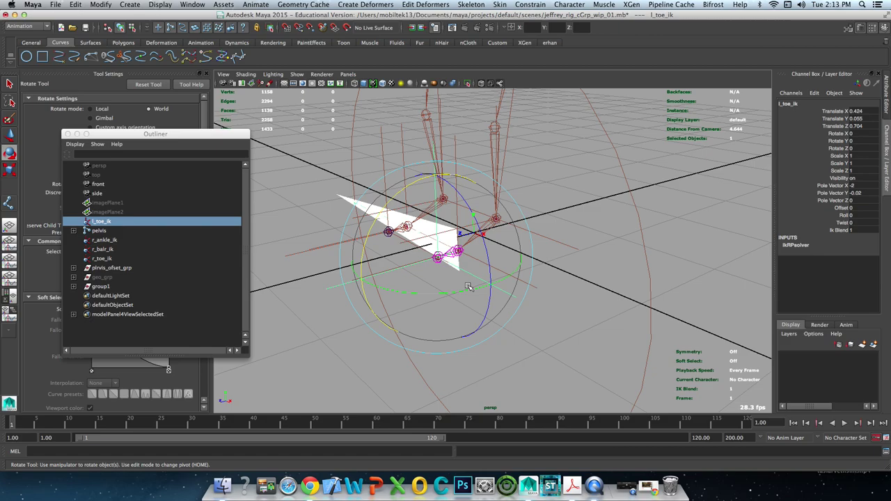
key(ctrl+g)
click(74, 286)
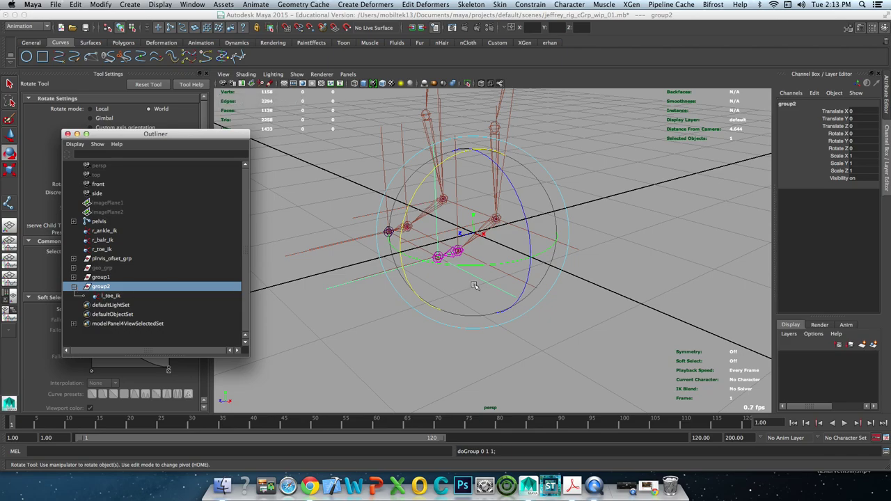
- Snap group2's pivot onto the ball joint
key(w)
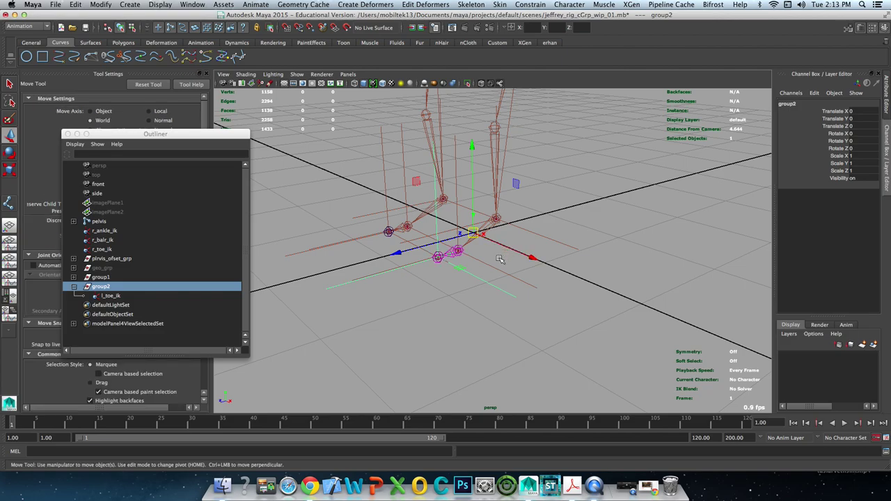
alt+drag(511, 247, 491, 261)
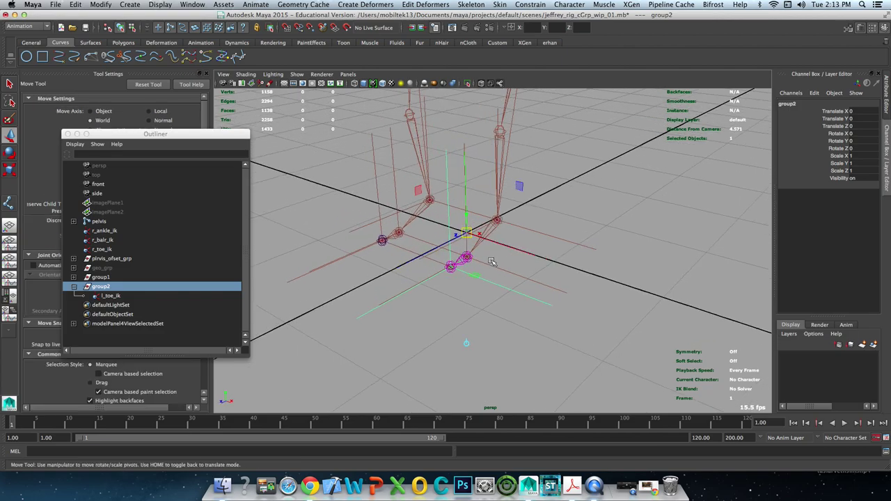
key(d)
drag(465, 250, 466, 257)
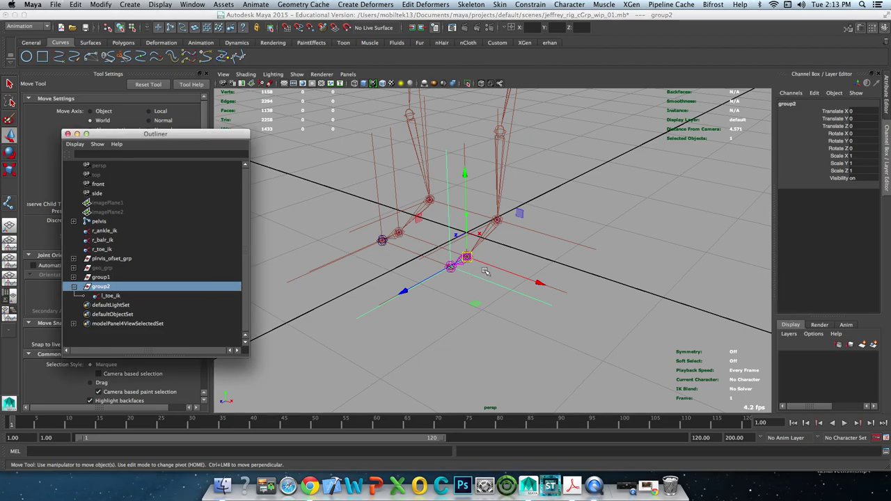
- Test-rotate group2 for a toe roll, then undo the rotation
key(e)
drag(429, 210, 517, 197)
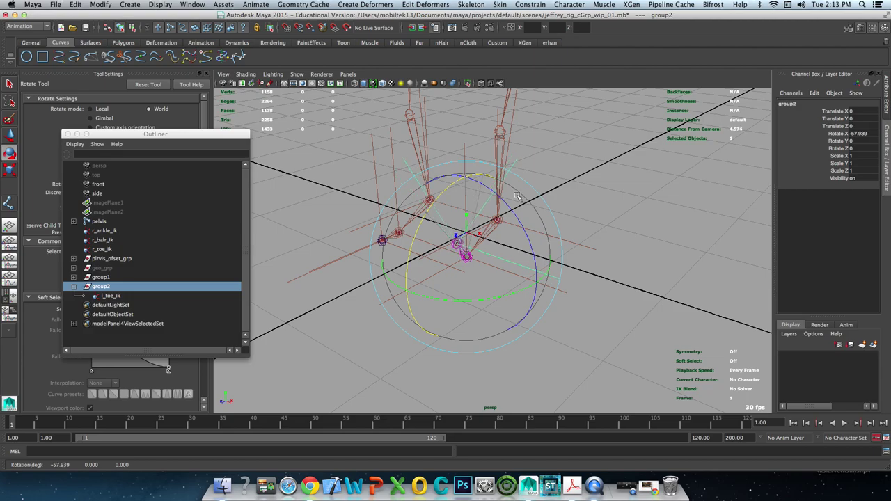
key(ctrl+z)
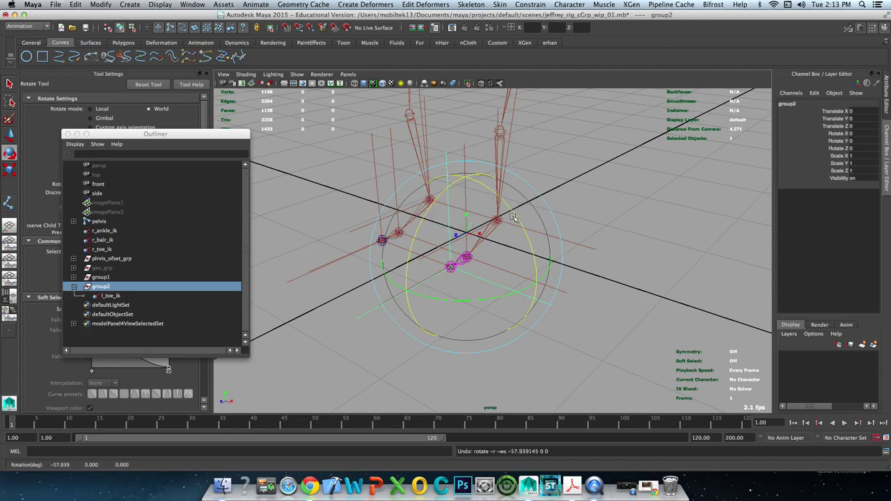
alt+drag(524, 233, 513, 237)
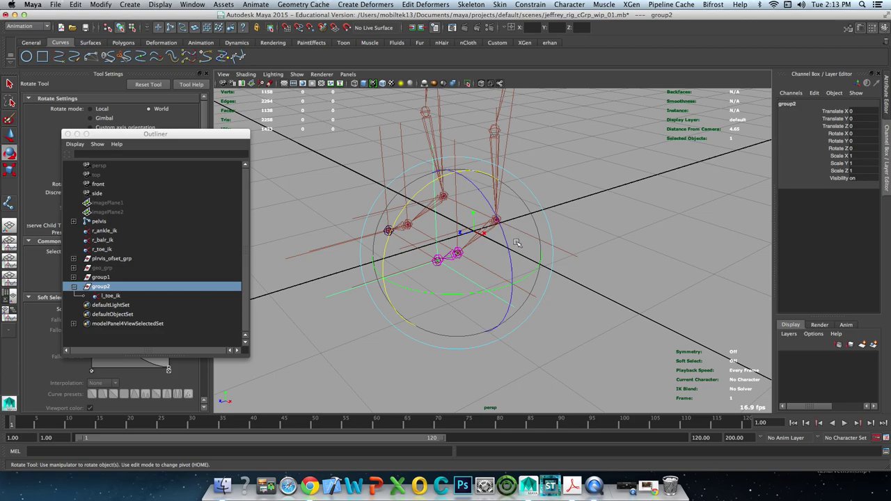
- Select group1 and group2 in the Outliner and group them together as group3
alt+drag(516, 242, 502, 243)
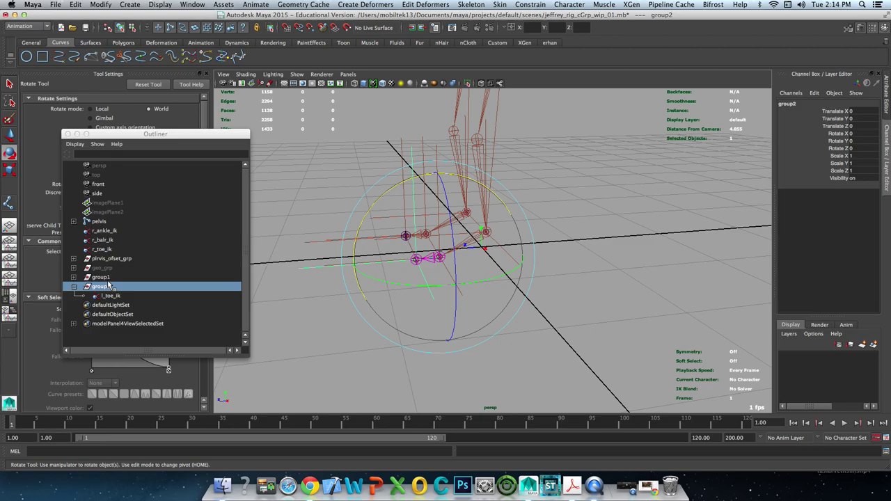
click(74, 286)
click(91, 277)
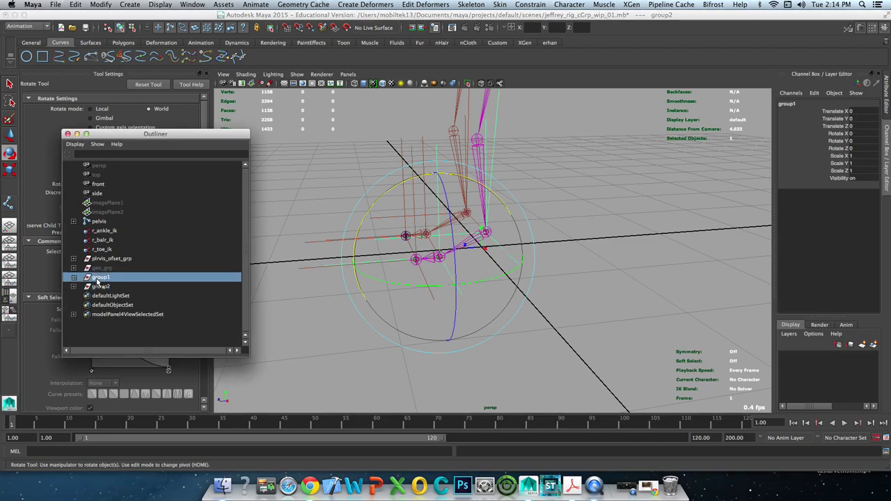
shift+click(99, 287)
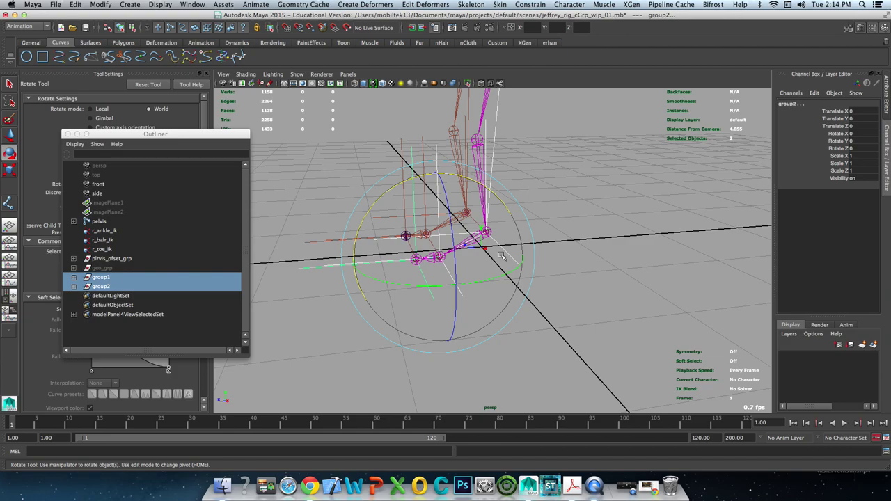
key(ctrl+g)
- Drag group3's pivot from the world origin down onto the foot joints, then select geo_grp
alt+drag(509, 256, 553, 281)
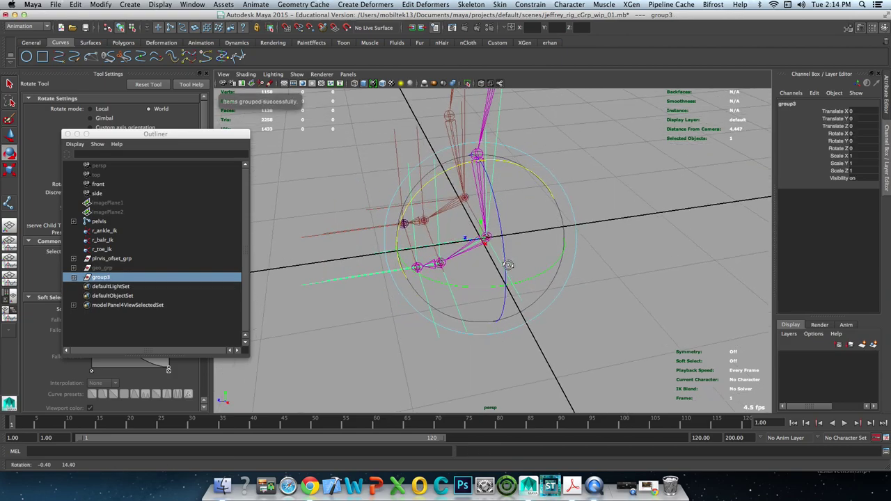
key(w)
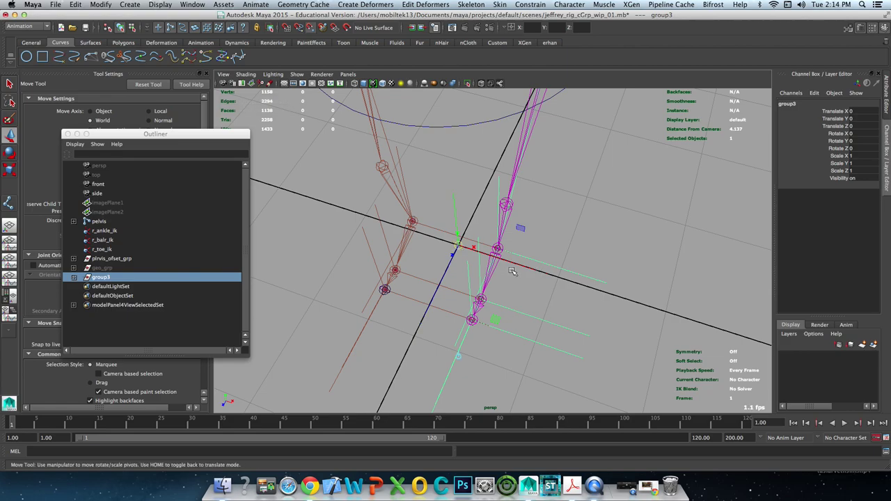
mouse_move(459, 246)
mouse_down()
mouse_move(465, 311)
mouse_move(480, 302)
mouse_up()
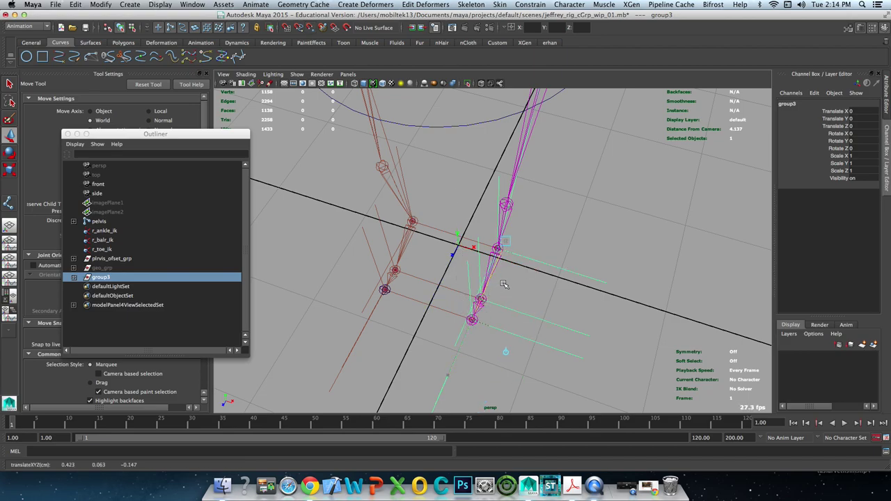
key(w)
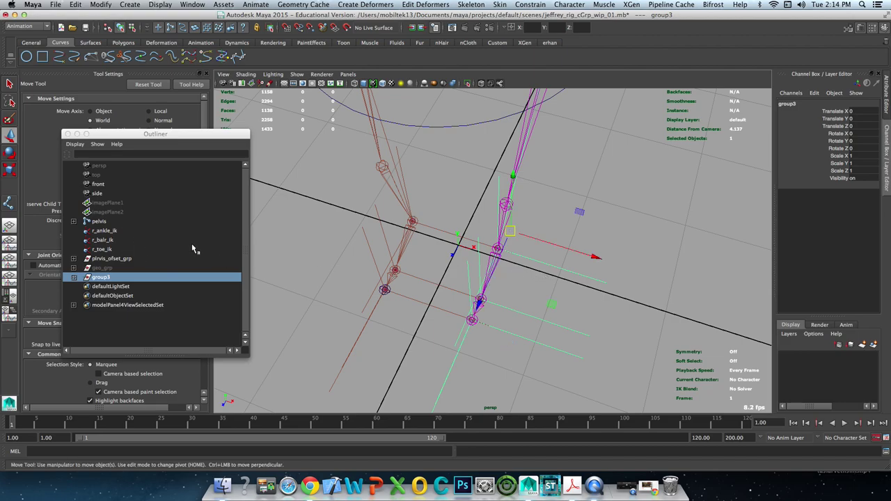
alt+drag(471, 248, 426, 213)
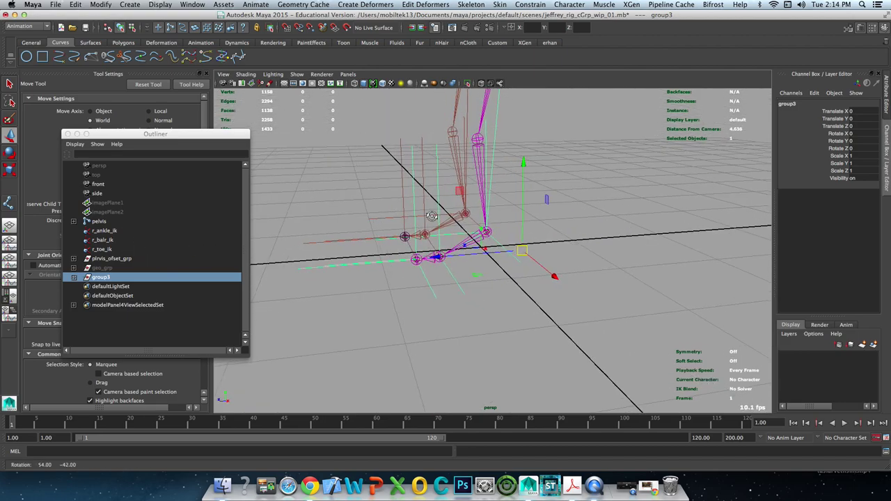
click(103, 269)
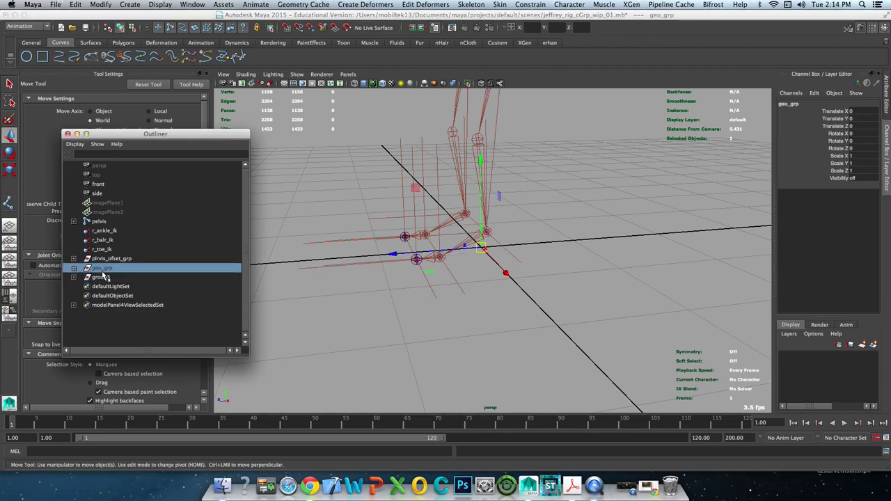
- Unhide the geo_grp leg mesh and reselect group3
key(shift+h)
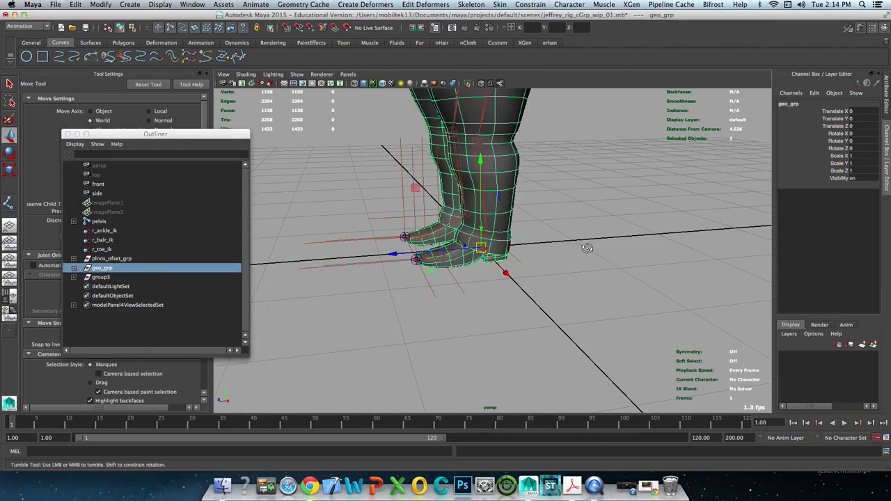
alt+drag(587, 248, 550, 260)
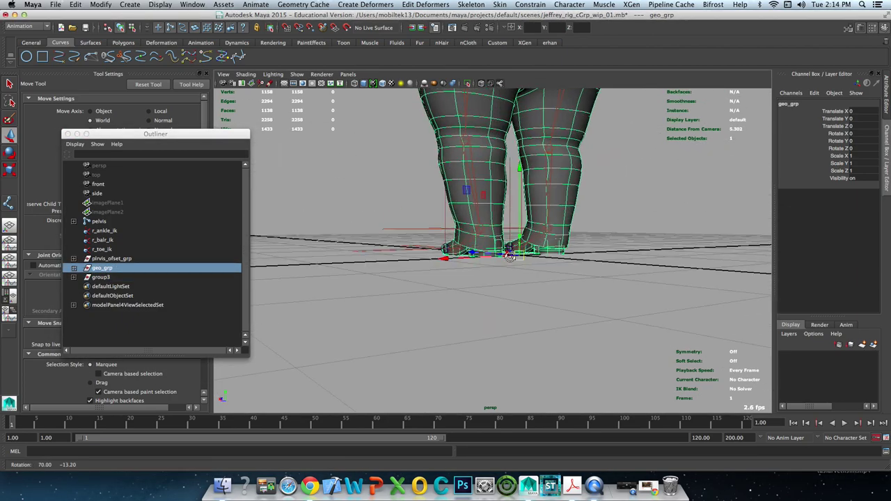
click(99, 279)
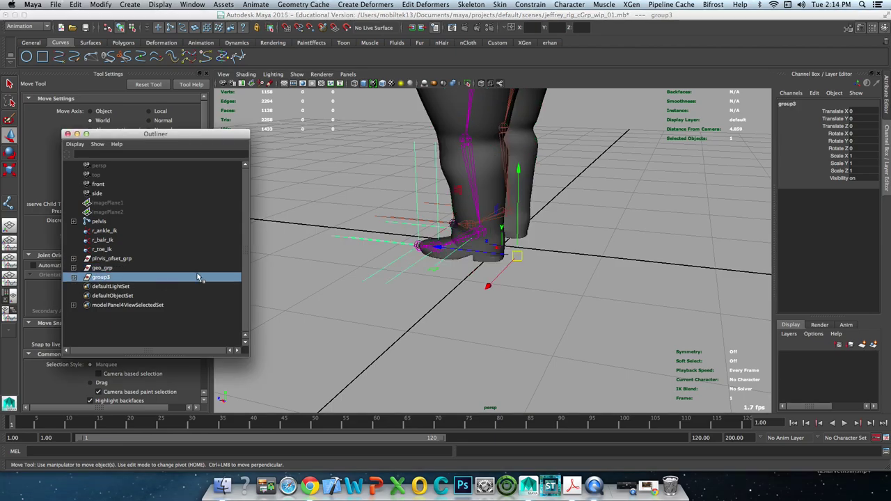
mouse_move(515, 293)
alt+mouse_down()
mouse_move(575, 292)
mouse_move(628, 265)
alt+mouse_up()
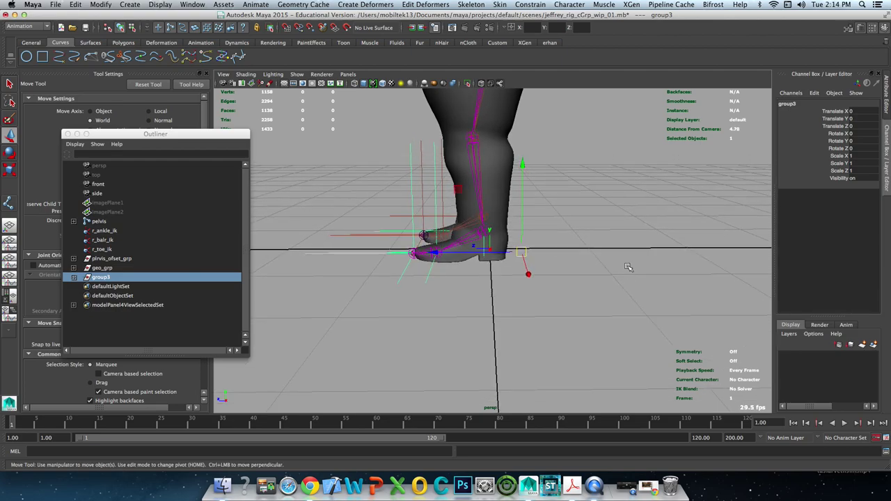
- In the side view, place group3's pivot at the back of the heel on the ground line
key(space)
key(space)
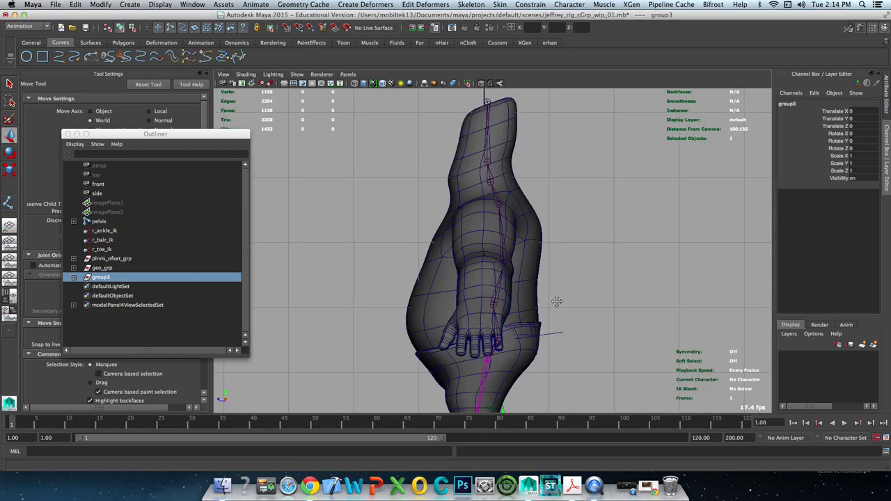
alt+middle_drag(617, 311, 563, 200)
scroll(563, 200, up, 2)
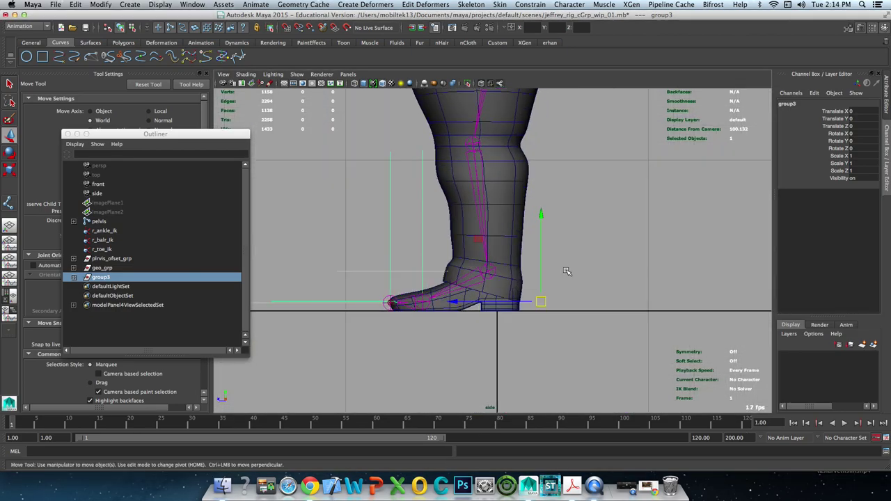
scroll(543, 206, up, 2)
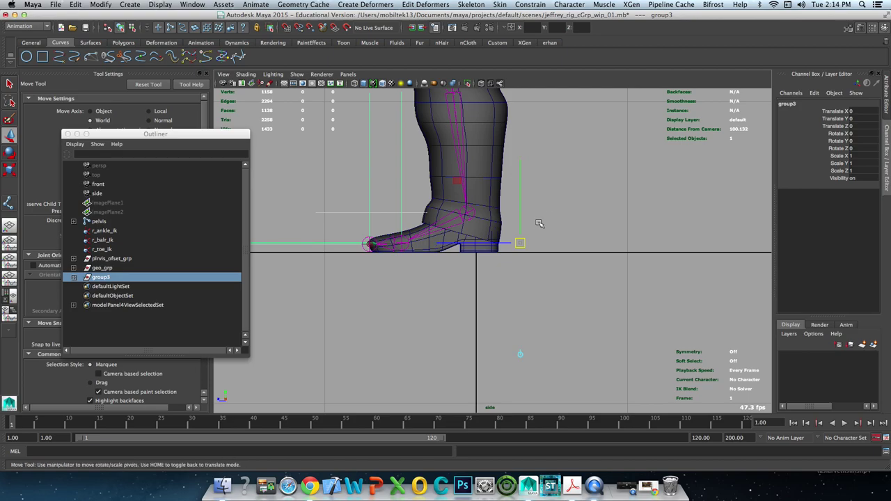
drag(508, 245, 492, 244)
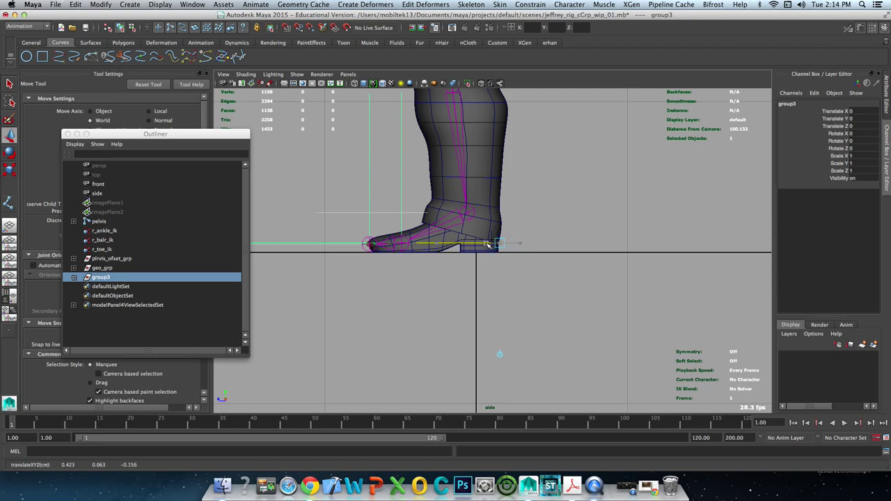
drag(499, 202, 499, 210)
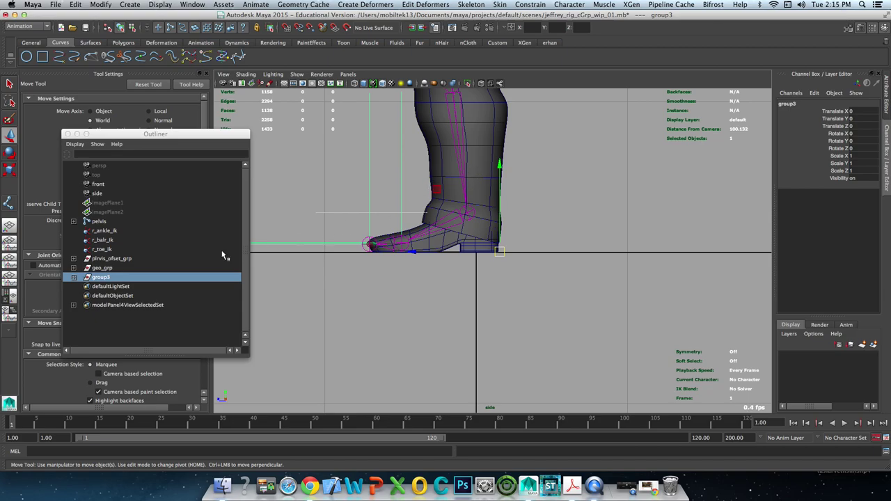
key(space)
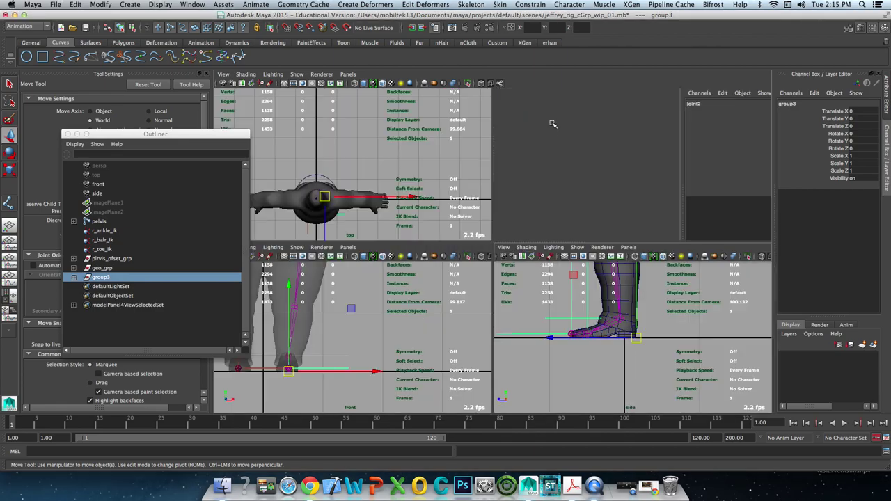
- Maximise the perspective panel and tumble around the left boot
key(space)
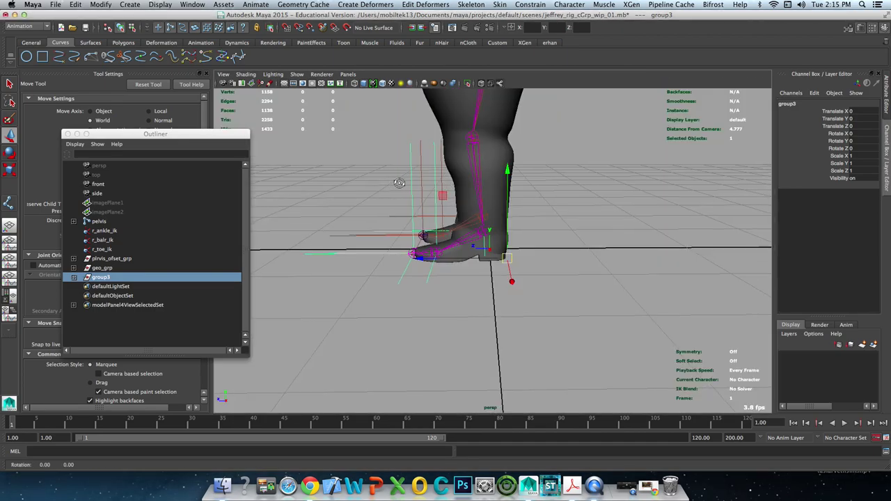
alt+drag(398, 183, 406, 186)
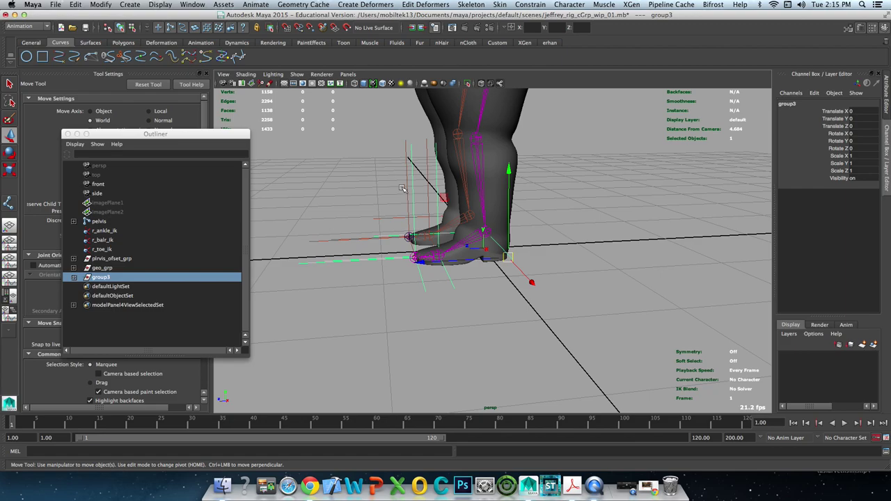
- Select group3 in the Outliner and wrap it in a new parent group, group4
click(109, 279)
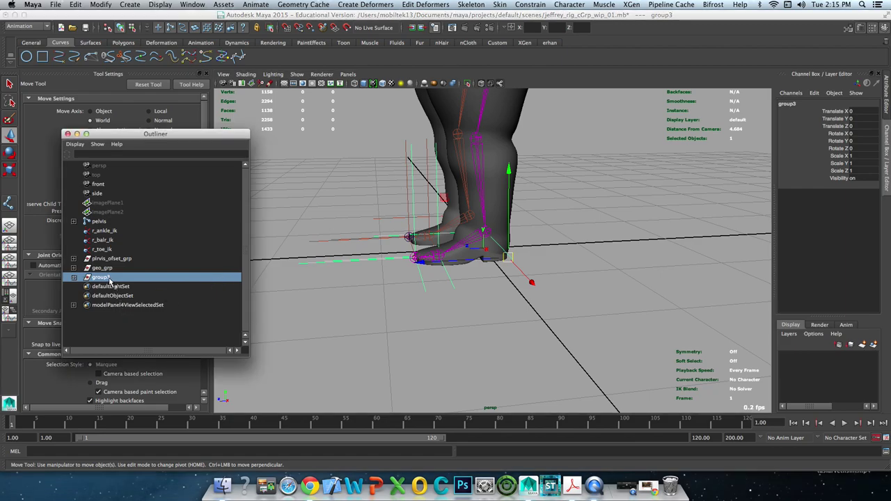
key(ctrl+v)
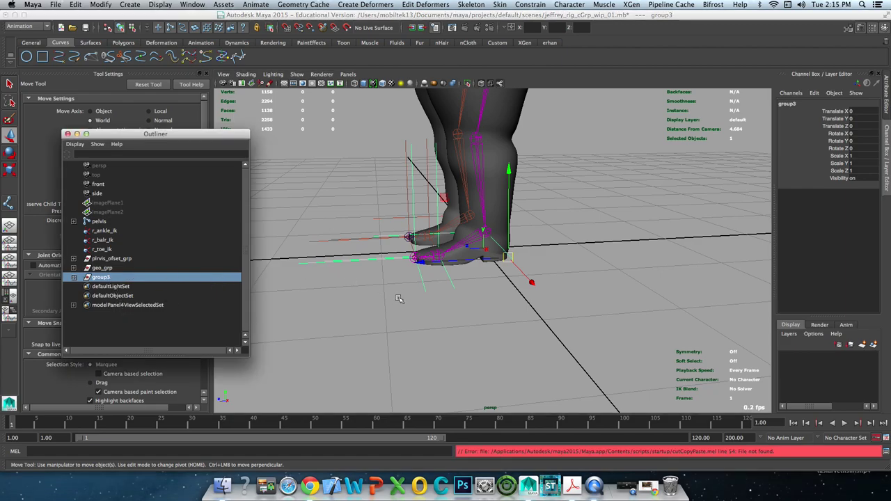
click(382, 302)
alt+drag(383, 301, 402, 300)
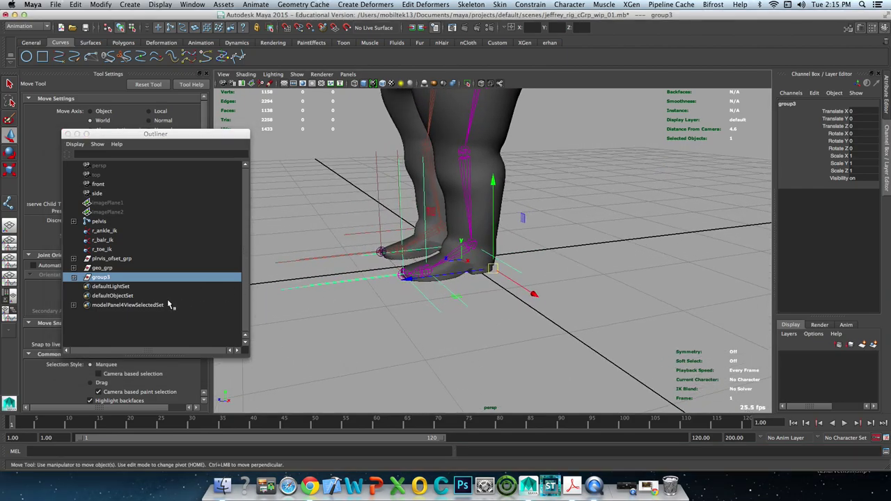
click(122, 284)
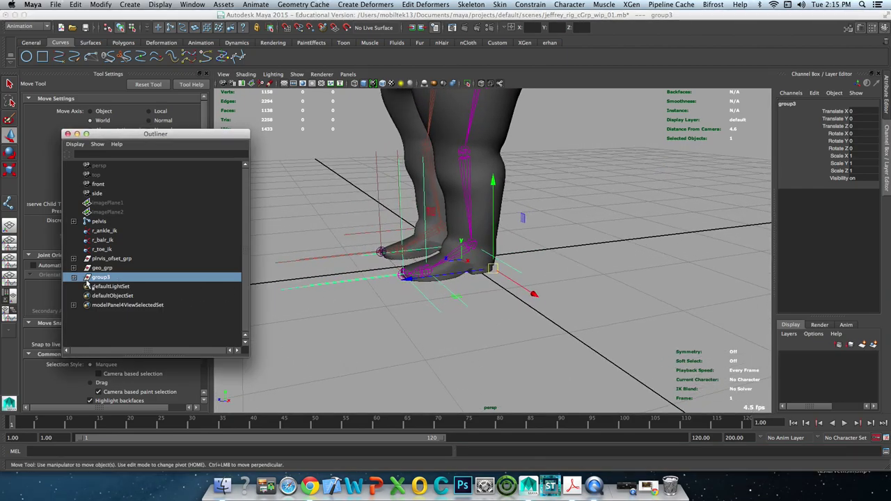
key(ctrl+g)
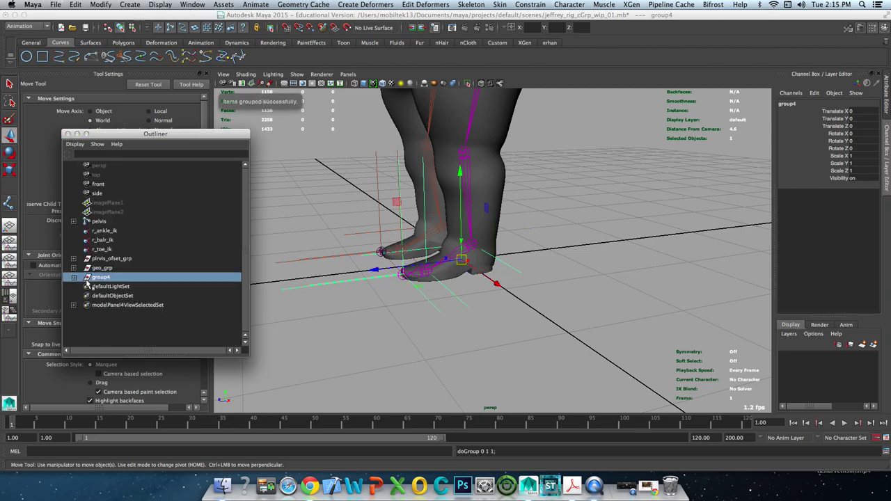
alt+drag(460, 285, 491, 301)
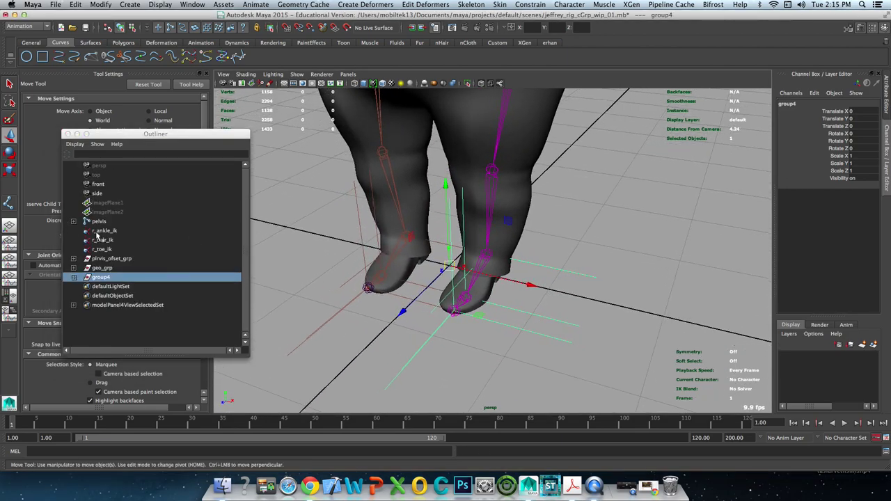
- With polygons hidden, move group4's pivot to the front foot joint, then show polygons again
click(297, 77)
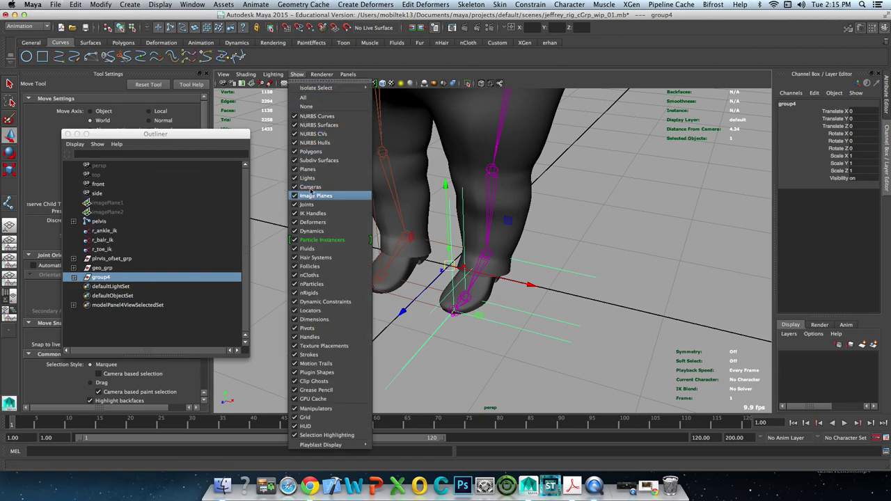
click(316, 154)
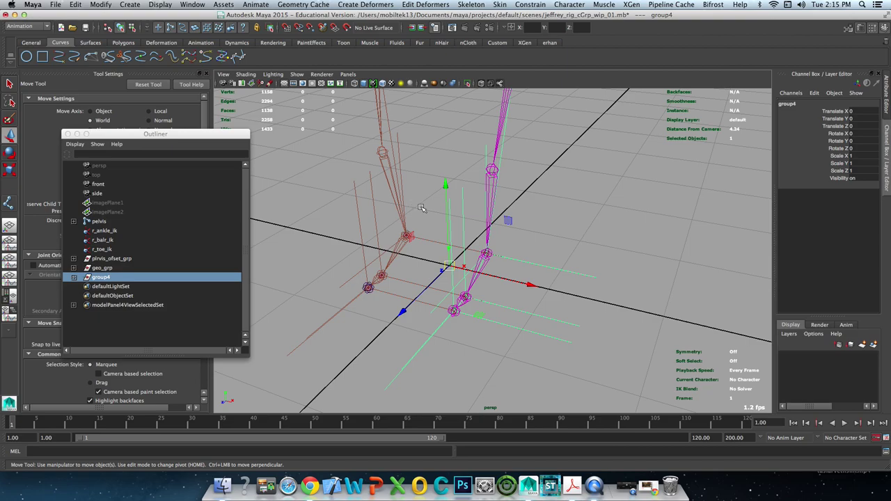
mouse_move(465, 228)
alt+mouse_down()
mouse_move(440, 275)
mouse_move(457, 250)
alt+mouse_up()
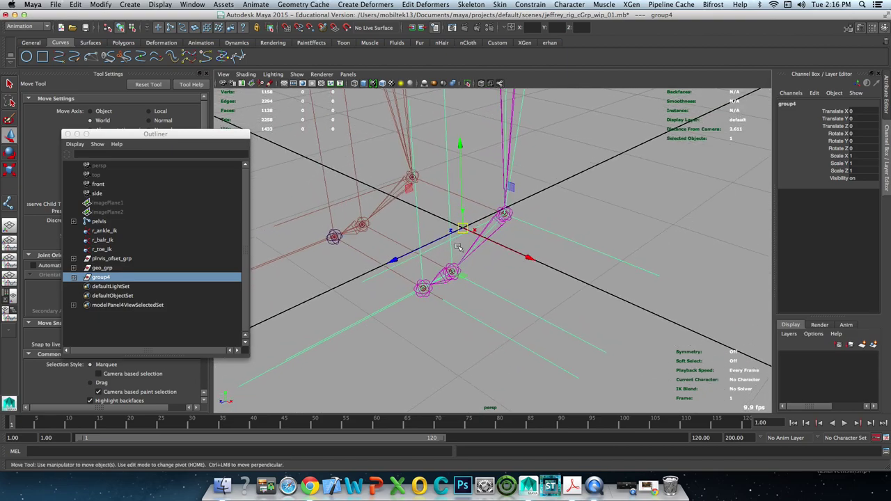
key(Home)
drag(462, 230, 430, 309)
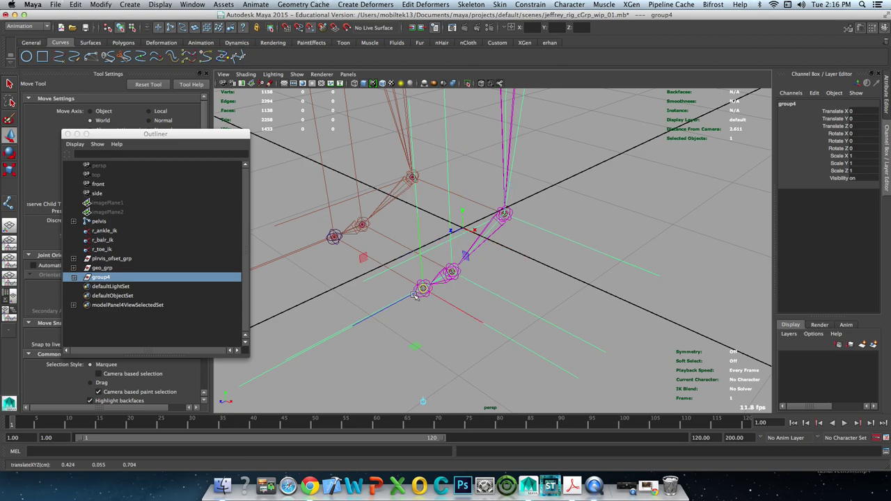
key(Home)
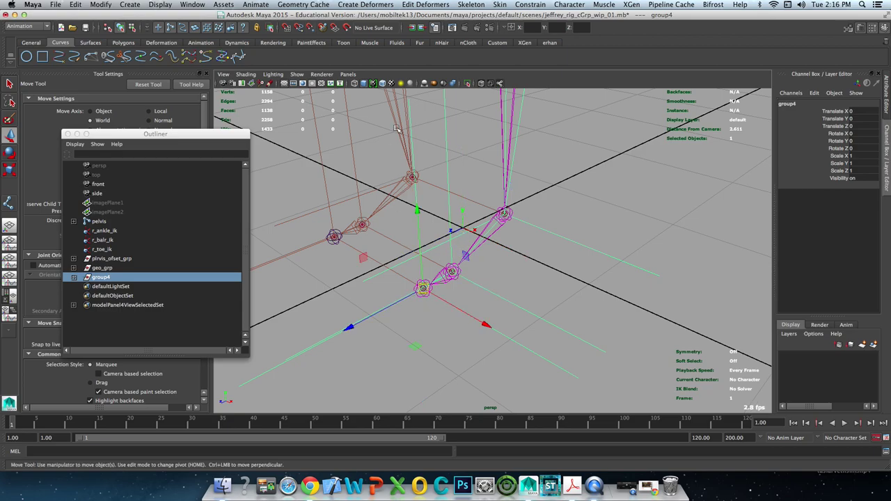
click(298, 75)
click(310, 151)
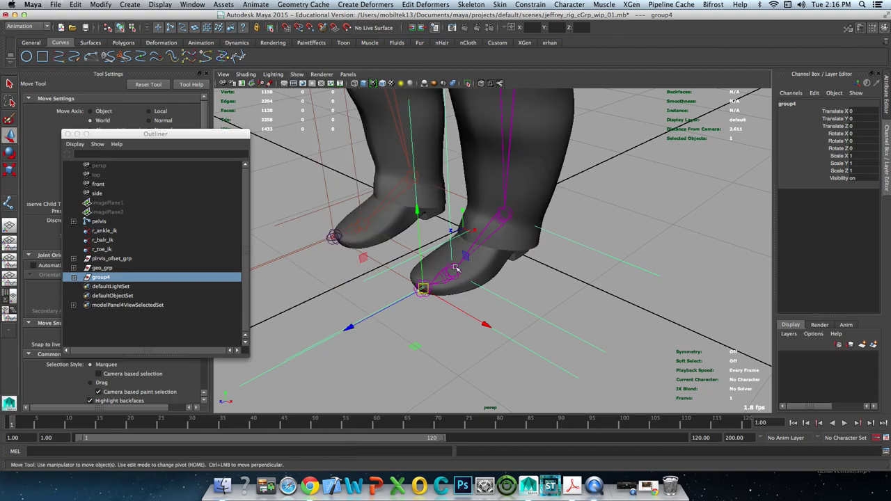
- In the side view, lower group4's pivot to the ground and slide it to the toe tip
key(space)
key(space)
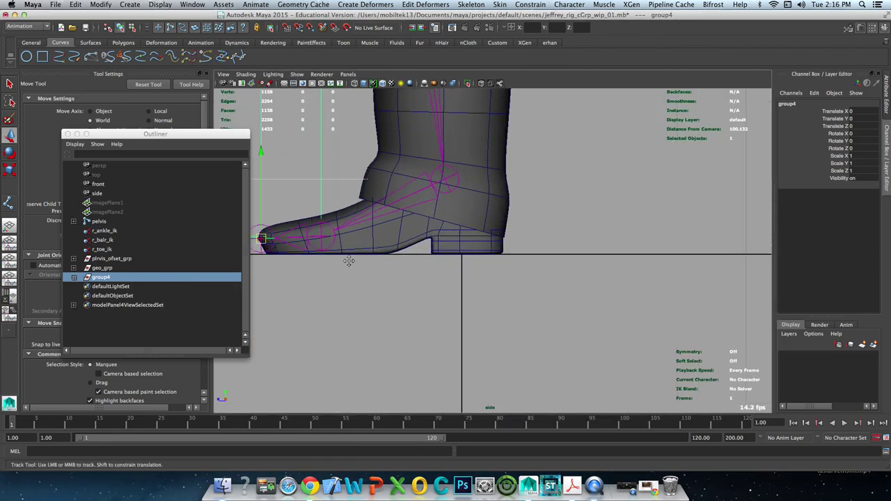
key(space)
key(Home)
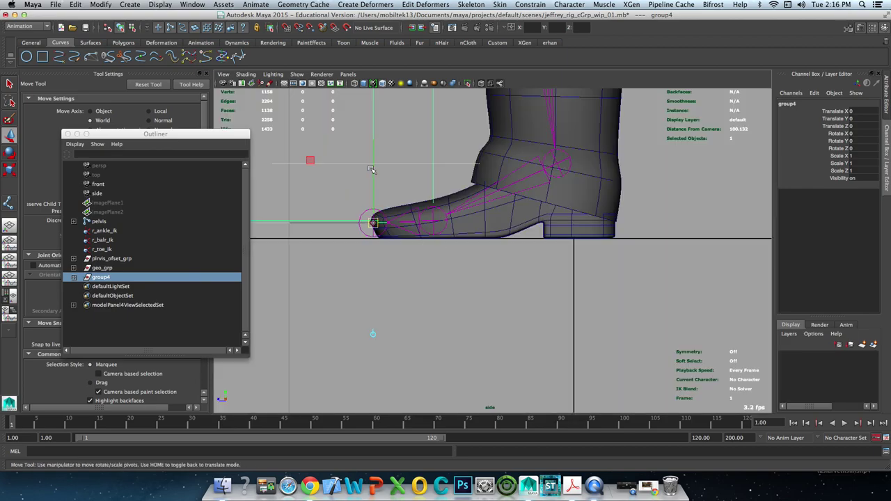
click(373, 176)
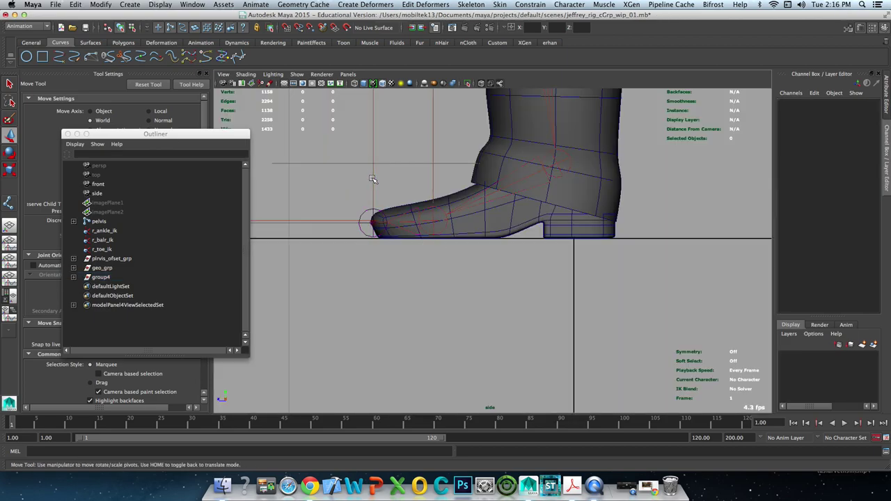
key(ctrl+z)
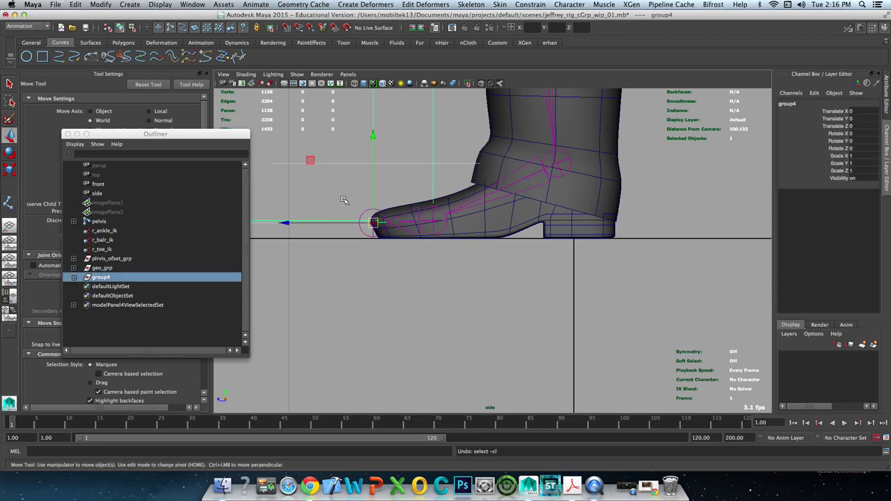
key(Home)
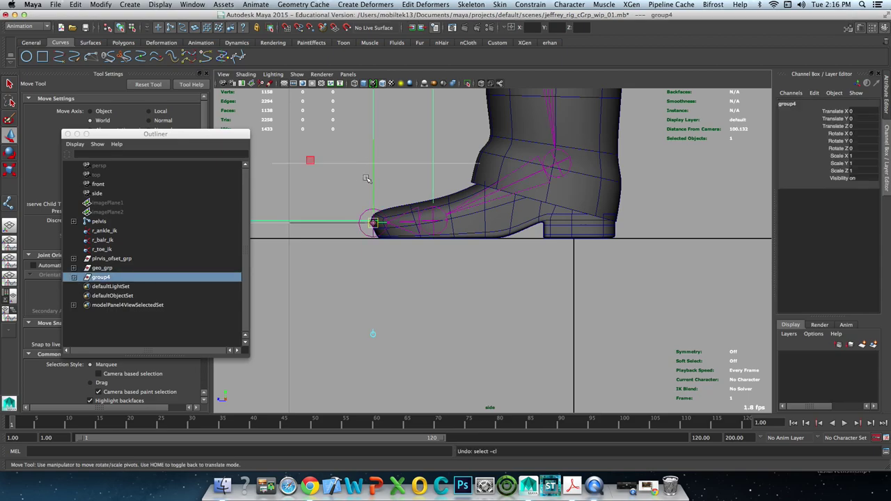
drag(372, 178, 375, 191)
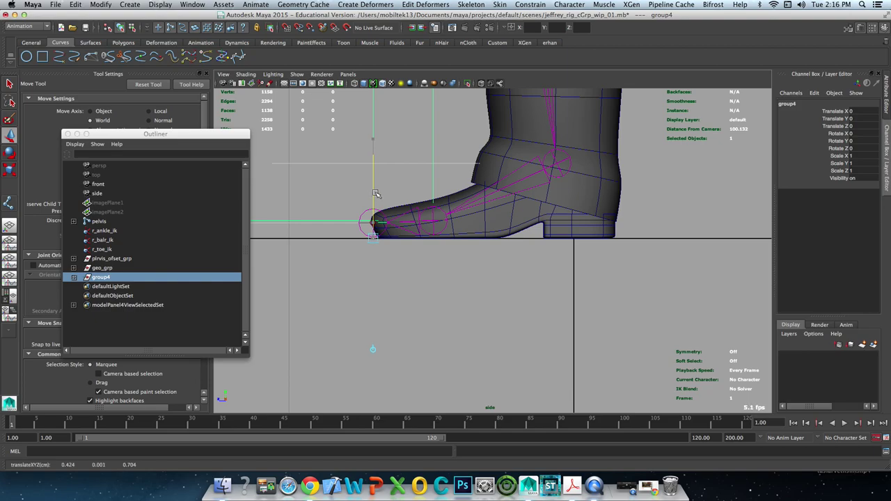
click(342, 239)
drag(342, 239, 347, 240)
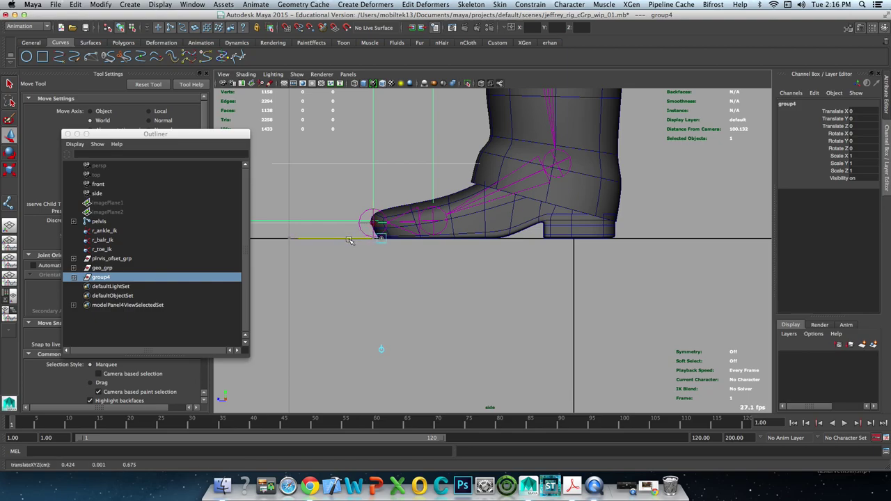
key(space)
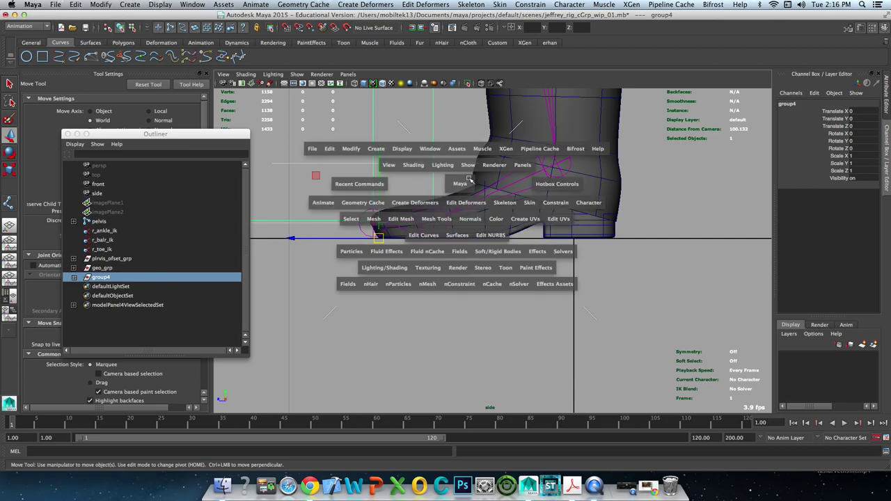
key(space)
key(space)
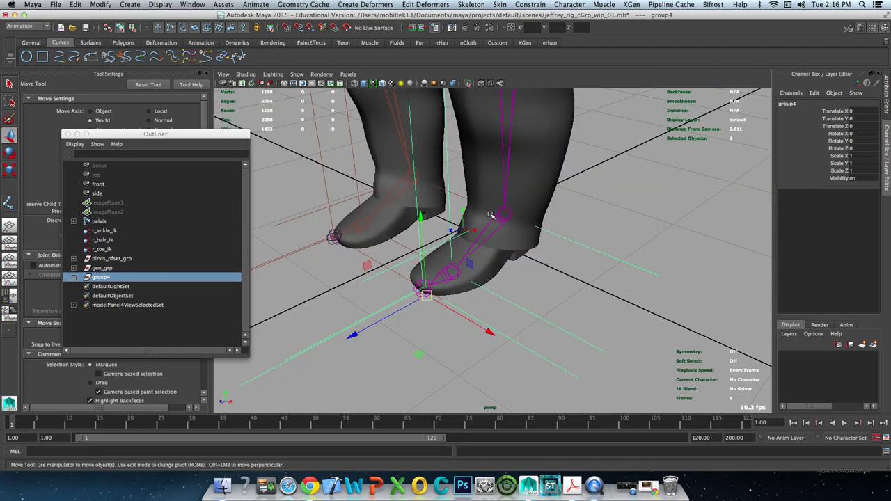
- Nudge group4 along X and test-rotate it 39.673 degrees on X to tilt the foot
alt+drag(491, 219, 484, 249)
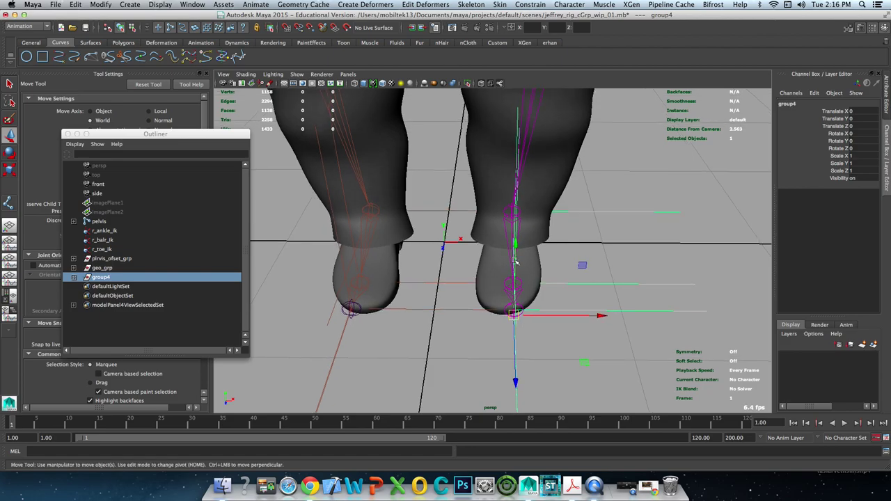
drag(572, 316, 558, 316)
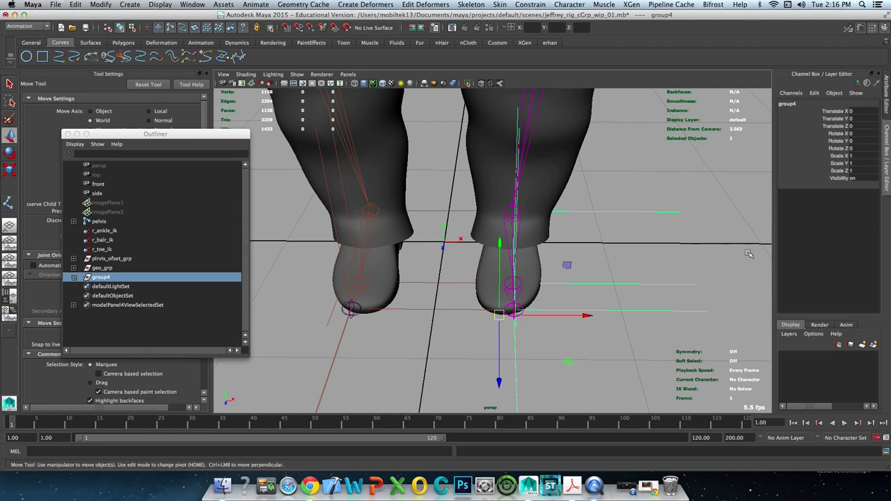
alt+drag(748, 254, 153, 254)
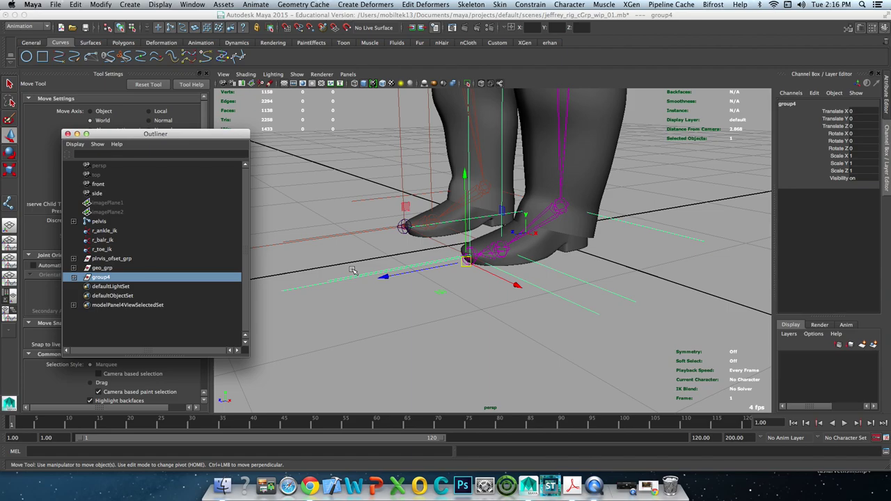
key(e)
mouse_move(353, 270)
alt+mouse_down()
mouse_move(451, 182)
mouse_move(416, 230)
alt+mouse_up()
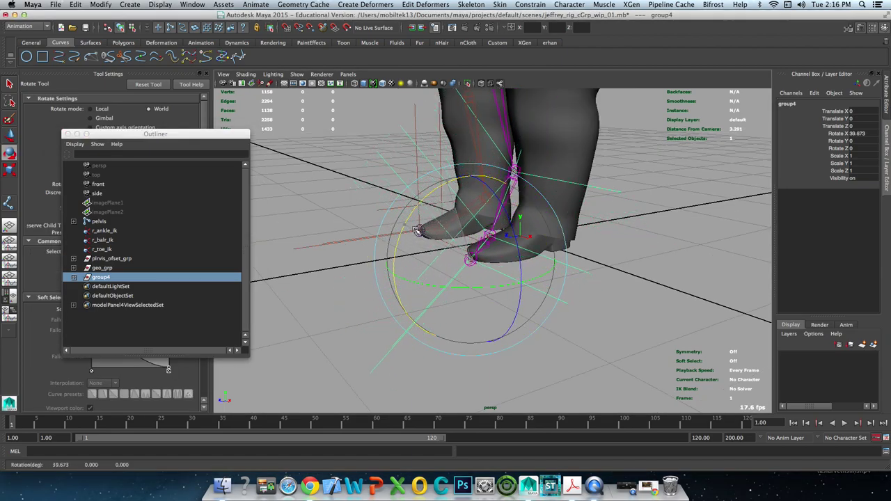
- Undo group4's test tilt, then test-rotate group3 and undo it
key(ctrl+z)
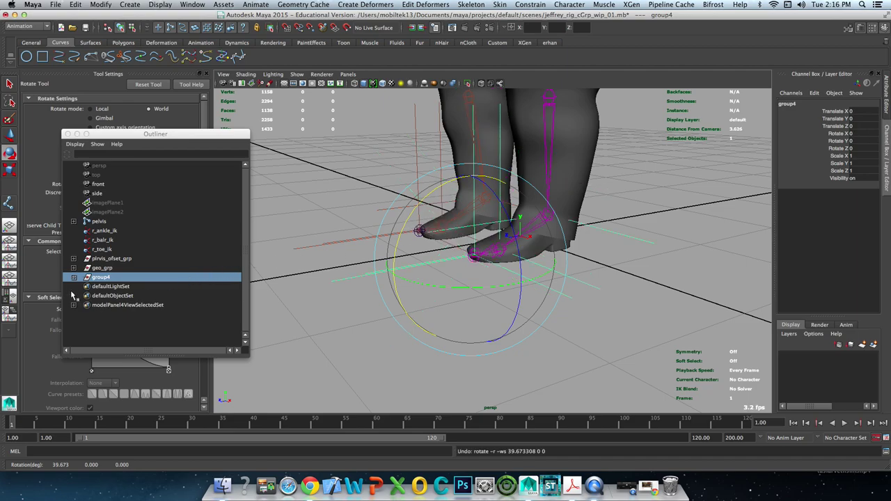
click(74, 277)
click(106, 287)
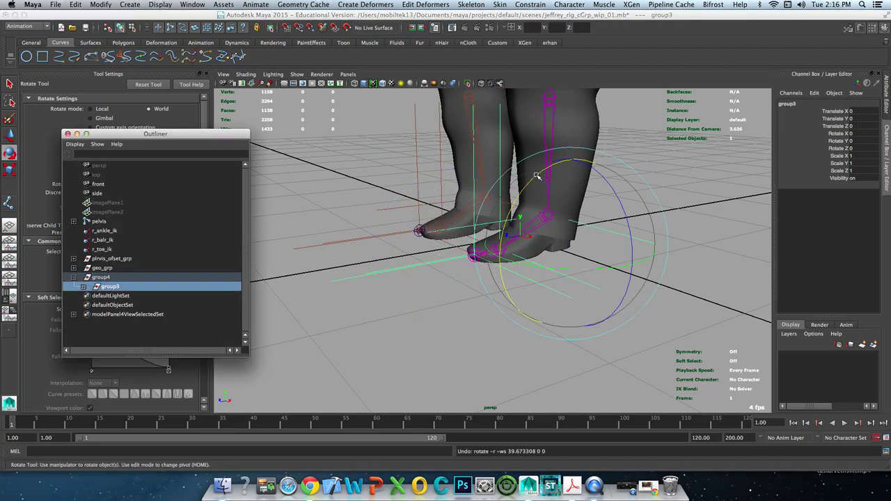
mouse_move(536, 174)
mouse_down()
mouse_move(547, 186)
mouse_move(580, 167)
mouse_move(570, 180)
mouse_up()
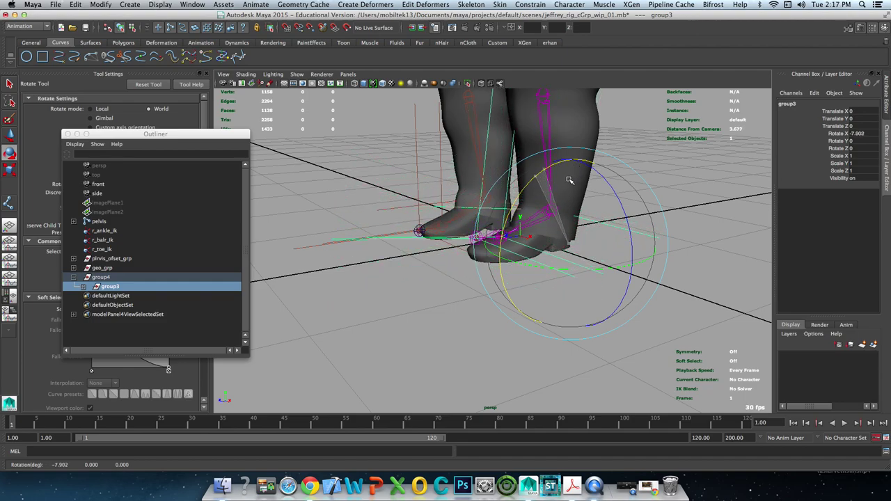
key(ctrl+z)
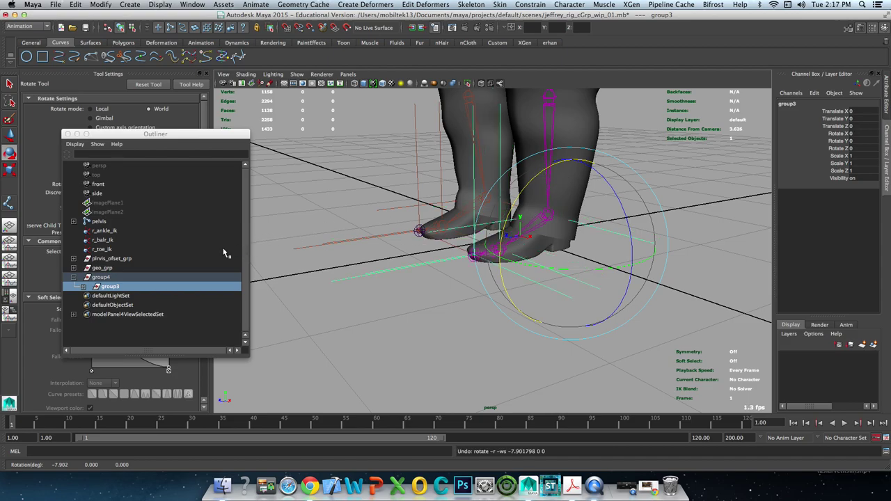
- Test heel lift on group1 and toe tap on group2, undo both, then collapse and select group4
click(83, 287)
click(119, 296)
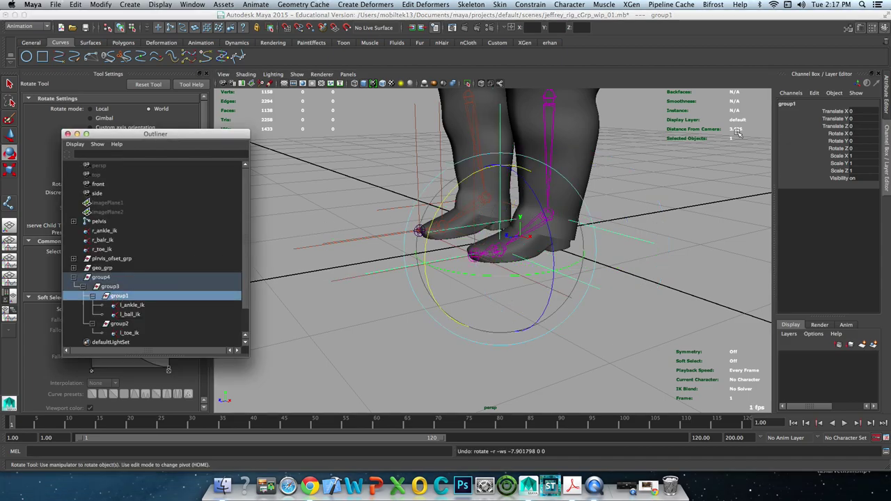
drag(492, 168, 444, 213)
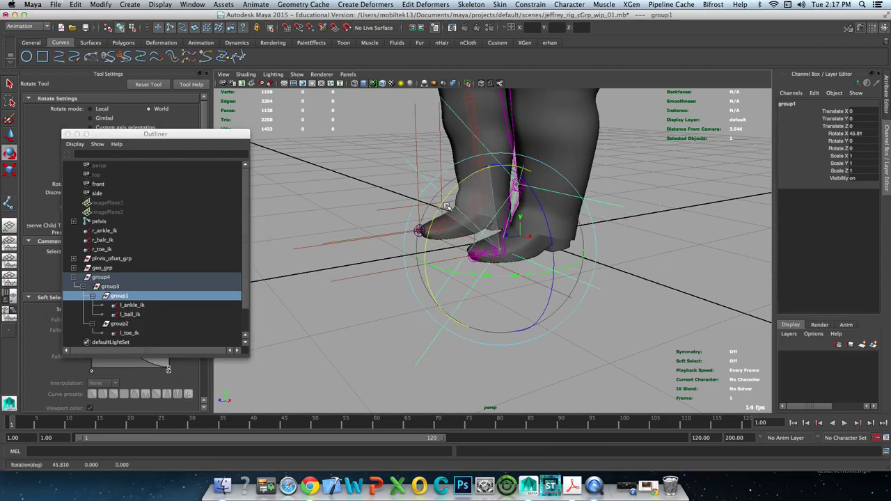
key(ctrl+z)
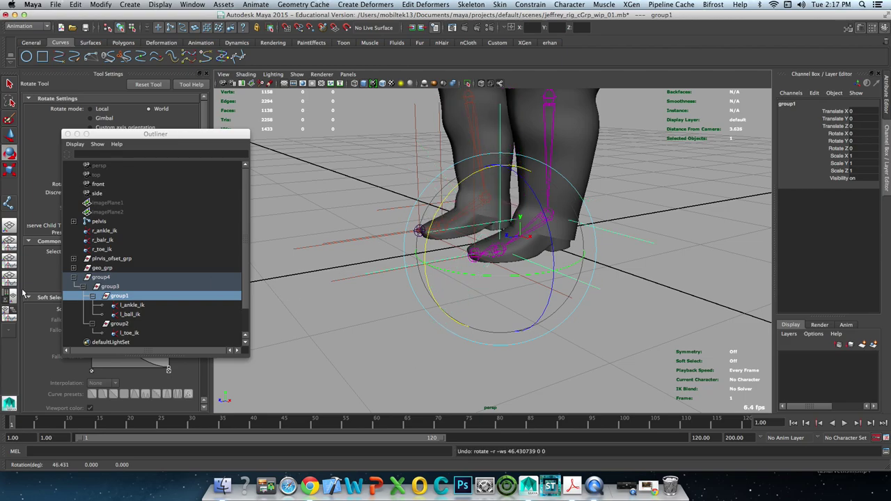
click(115, 323)
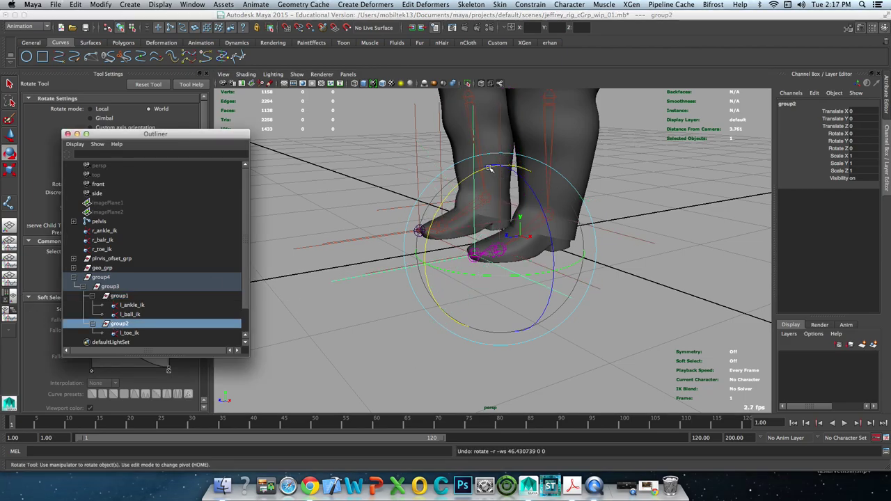
drag(554, 151, 531, 155)
key(ctrl+z)
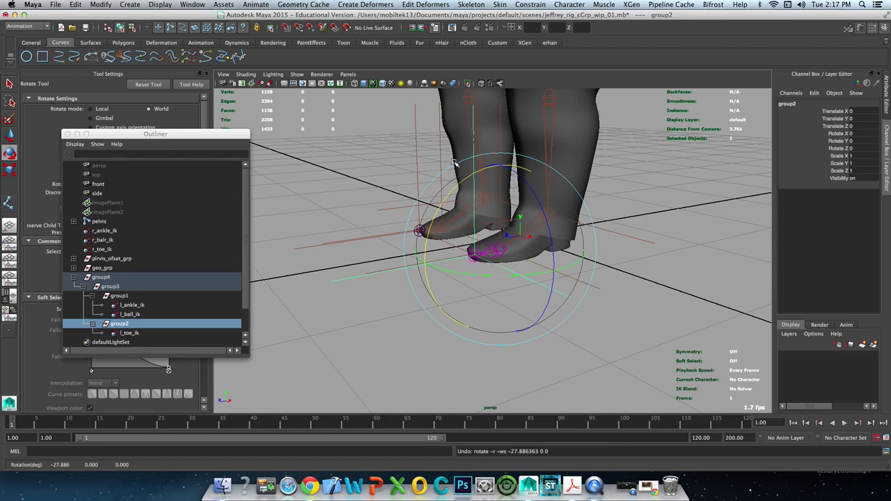
click(74, 278)
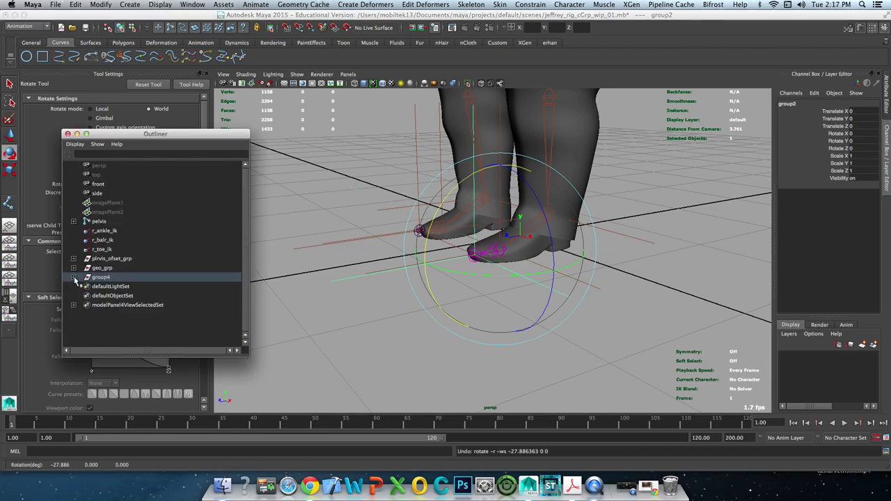
click(105, 277)
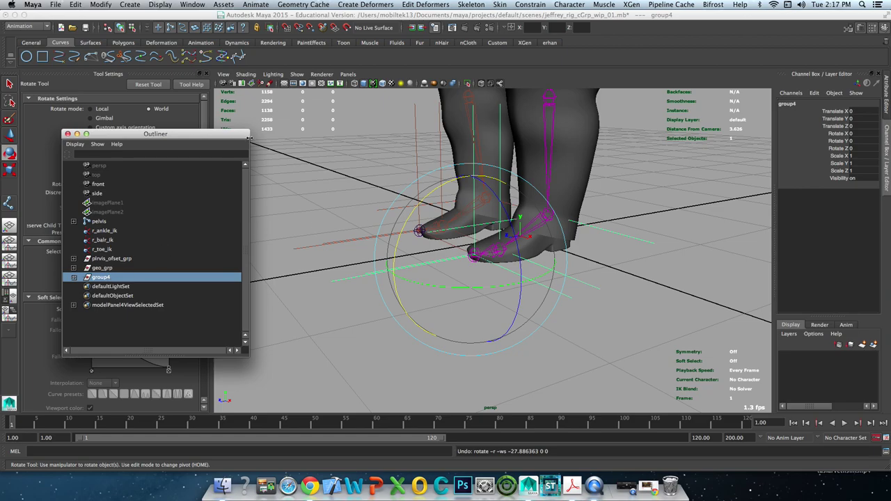
- Hide polygon geometry in the viewport so only the leg rig shows
click(295, 75)
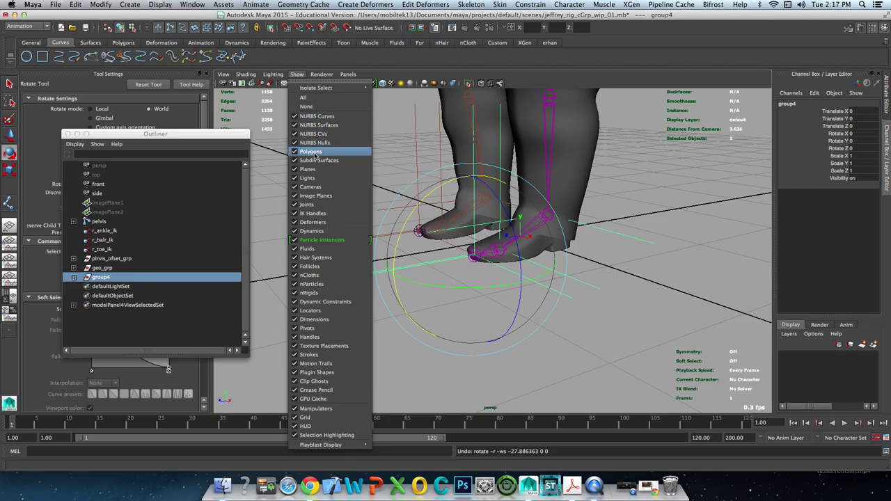
click(315, 152)
mouse_move(365, 218)
alt+mouse_down()
mouse_move(423, 231)
mouse_move(381, 219)
alt+mouse_up()
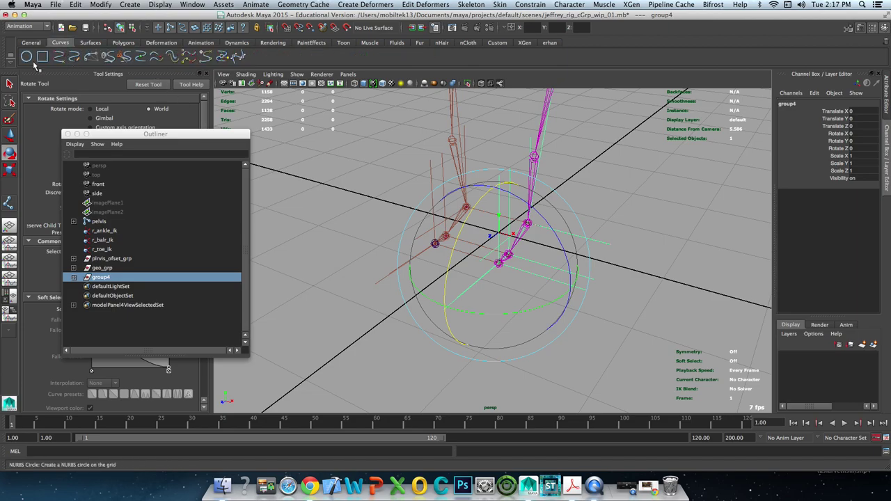
- Create a NURBS circle and set its makeNurbCircle Radius to 0.5
click(31, 57)
alt+drag(559, 210, 477, 224)
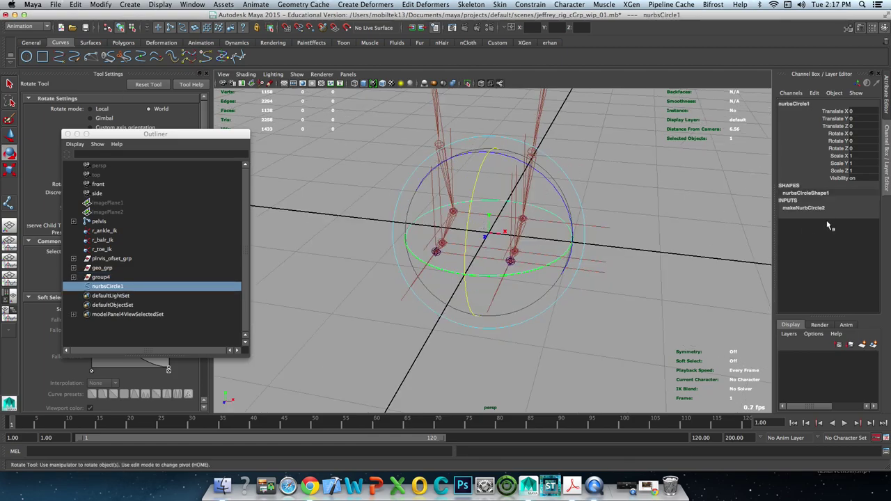
click(807, 207)
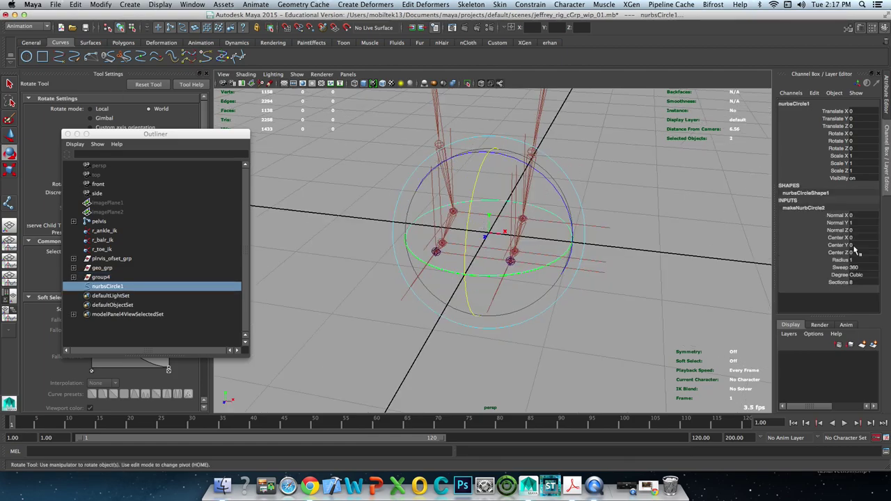
click(853, 282)
click(861, 261)
text(0.5)
key(Return)
- Rename nurbsCircle1 to l_foot_anim
alt+drag(593, 245, 619, 243)
double_click(804, 104)
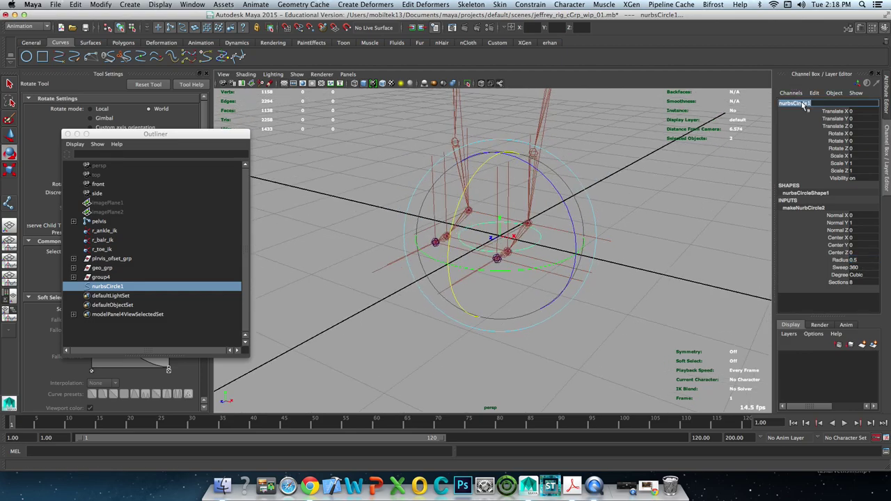
key(BackSpace)
text(oo)
text(t_an)
text(im)
key(Return)
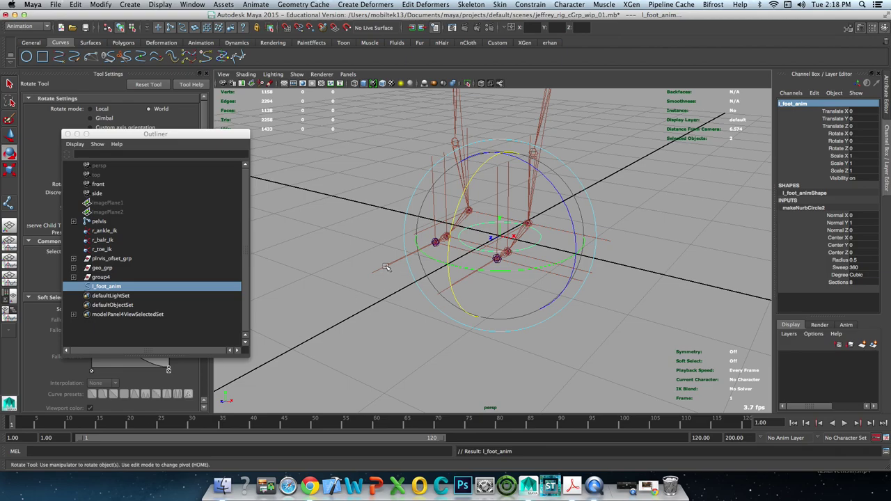
- Group l_foot_anim and rename the new group5 to l_foot_ofset_grp
alt+drag(386, 267, 386, 256)
key(ctrl+g)
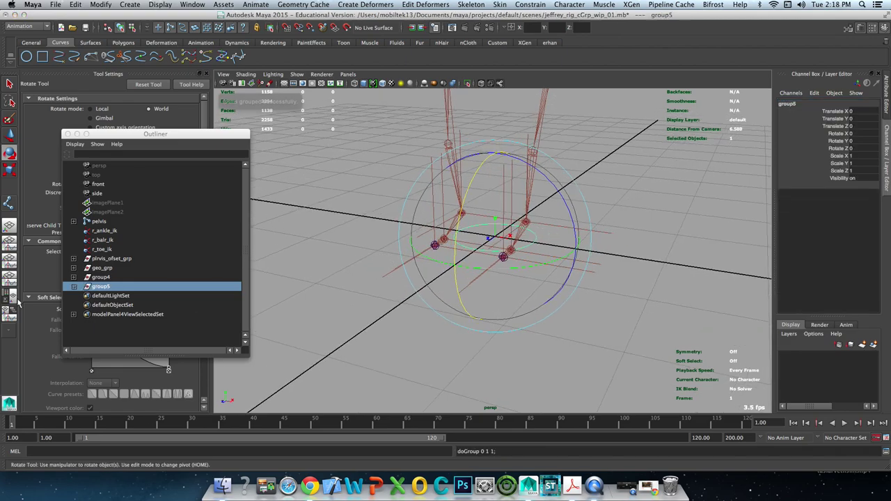
click(74, 287)
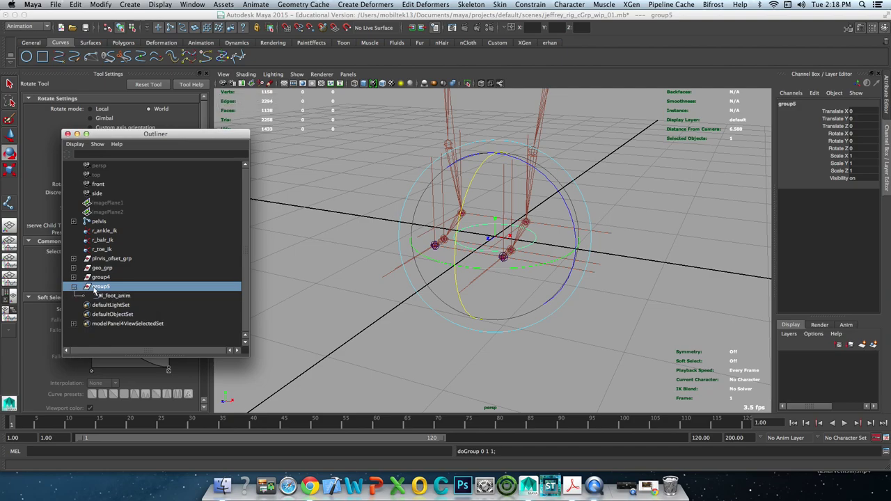
double_click(108, 295)
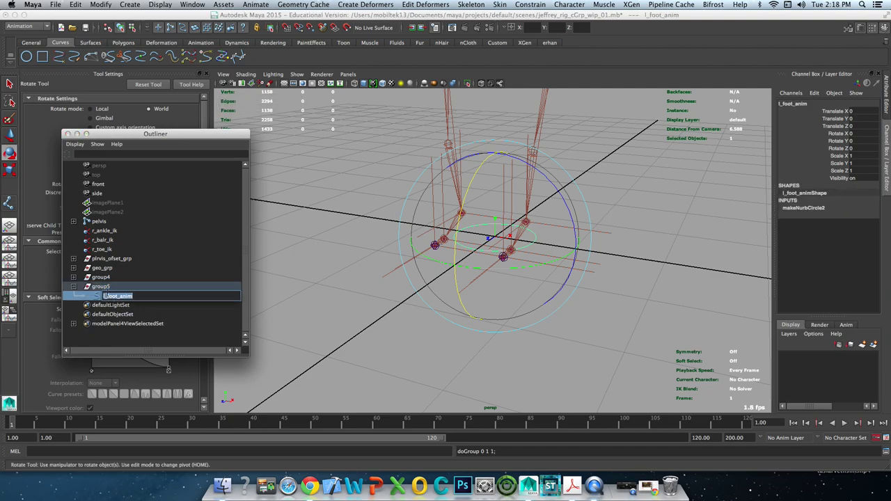
key(ctrl+c)
double_click(104, 287)
key(ctrl+v)
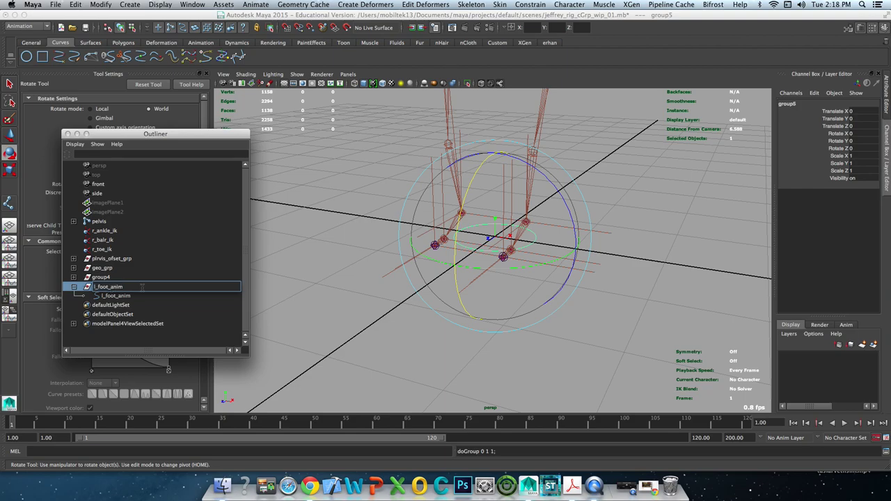
key(BackSpace)
key(BackSpace)
key(BackSpace)
key(BackSpace)
text(ofset_)
text(grp)
key(Return)
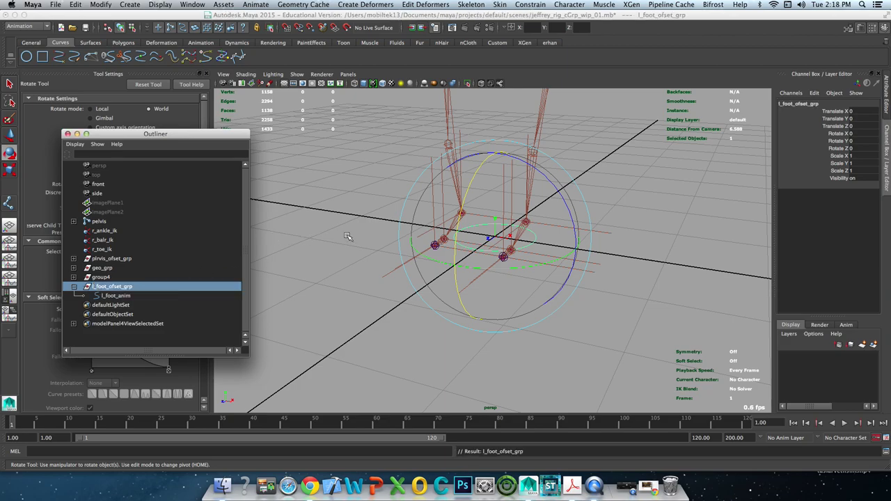
alt+drag(352, 237, 496, 241)
- Move l_foot_ofset_grp up to the left ankle, then select group4 and l_foot_anim for parenting
key(w)
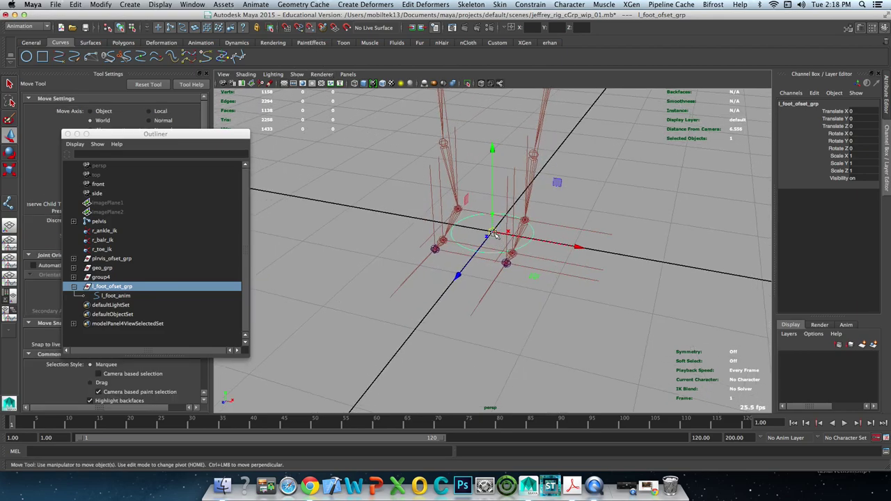
drag(491, 234, 524, 221)
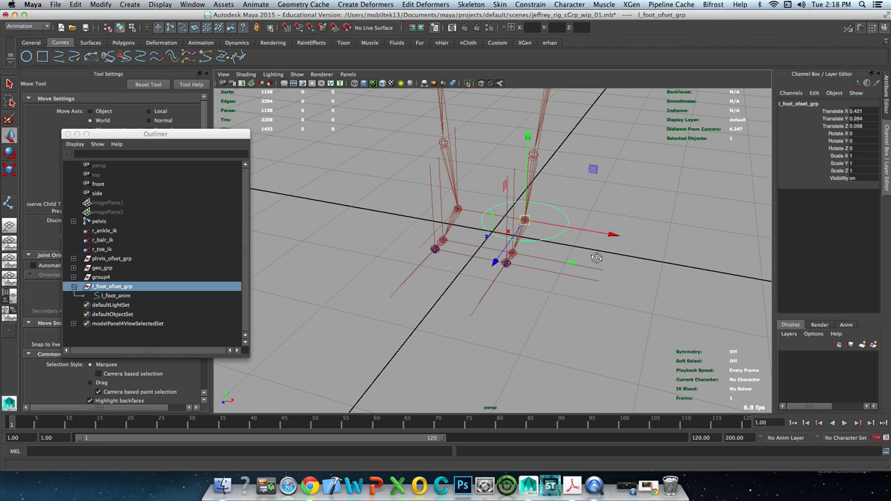
mouse_move(596, 259)
alt+mouse_down()
mouse_move(548, 245)
mouse_move(559, 244)
alt+mouse_up()
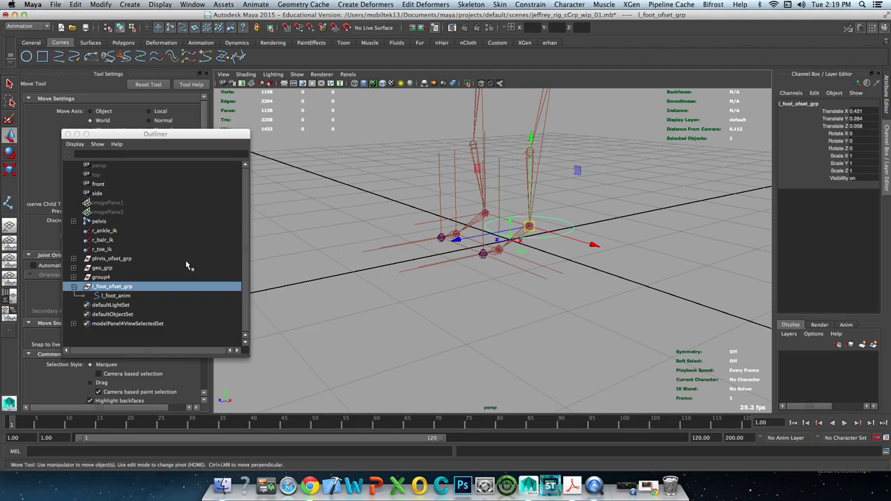
click(104, 279)
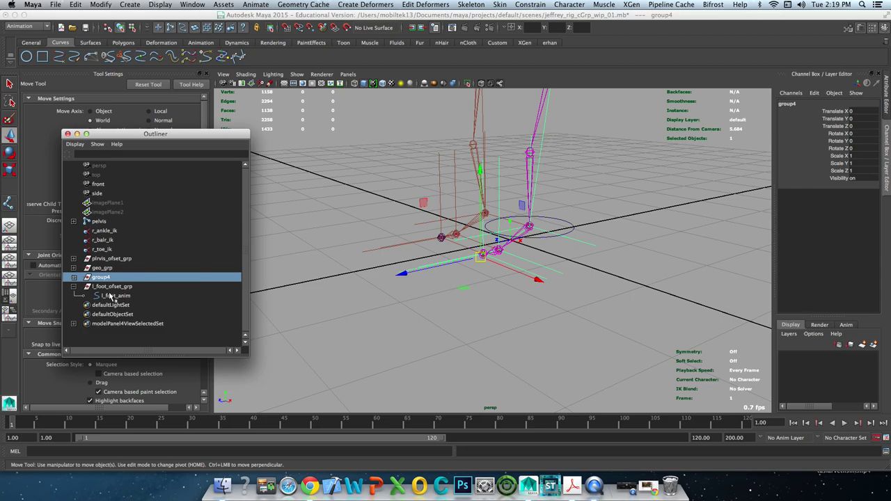
ctrl+click(111, 298)
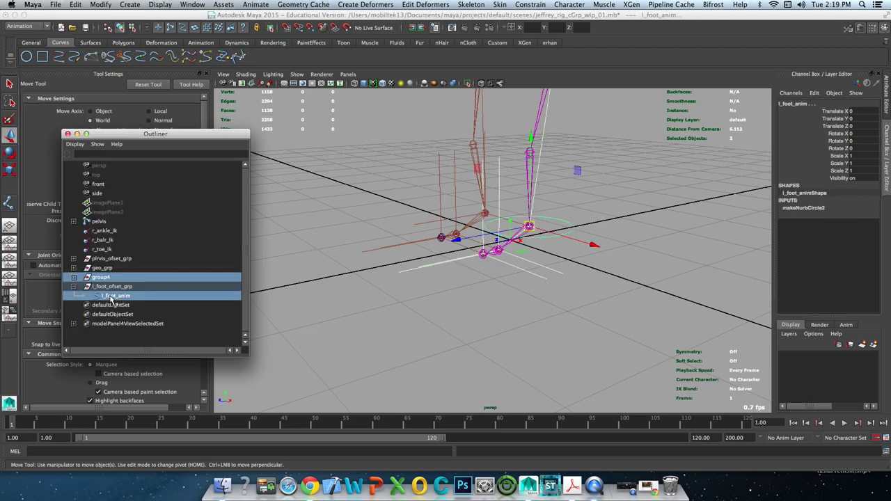
- Parent group4 under l_foot_anim and expand the full l_foot_ofset_grp hierarchy in the Outliner
key(p)
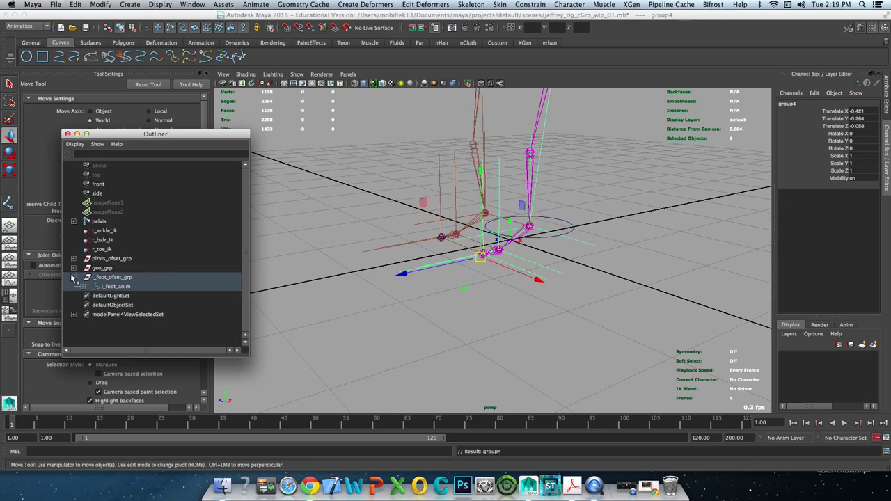
click(73, 277)
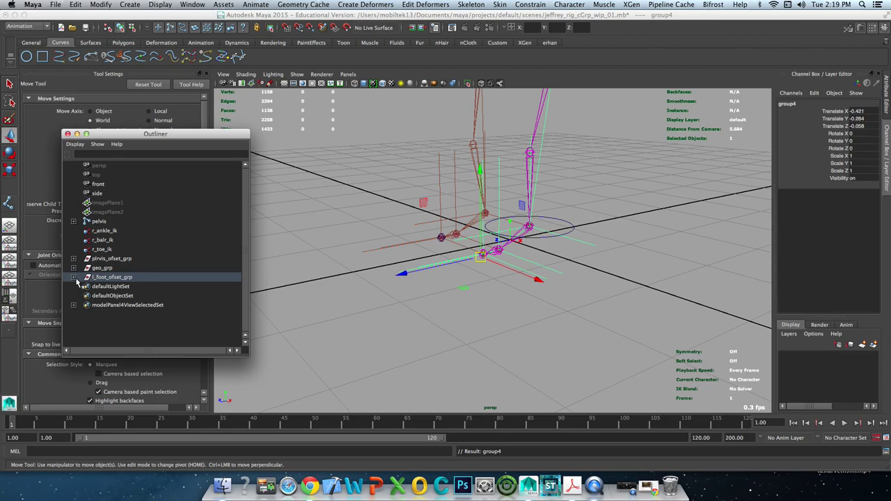
shift+click(73, 277)
scroll(73, 293, down, 2)
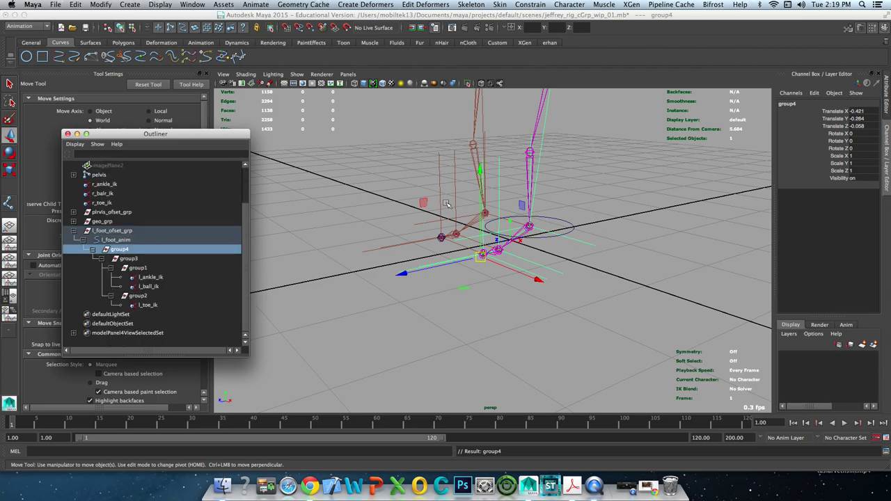
mouse_move(706, 199)
alt+mouse_down()
mouse_move(592, 207)
mouse_move(545, 249)
alt+mouse_up()
- Select the left ankle and ball IK handles and hide them with Ctrl+H
key(q)
click(572, 234)
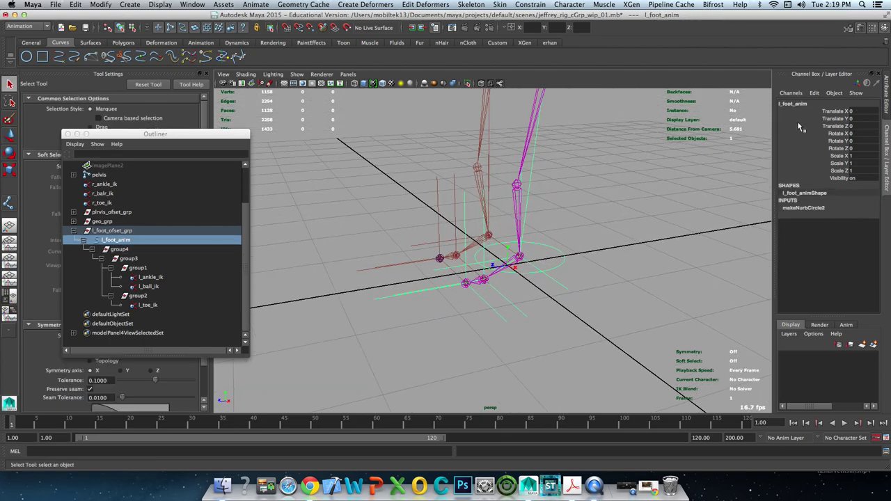
mouse_move(578, 221)
alt+mouse_down()
mouse_move(565, 209)
mouse_move(543, 227)
alt+mouse_up()
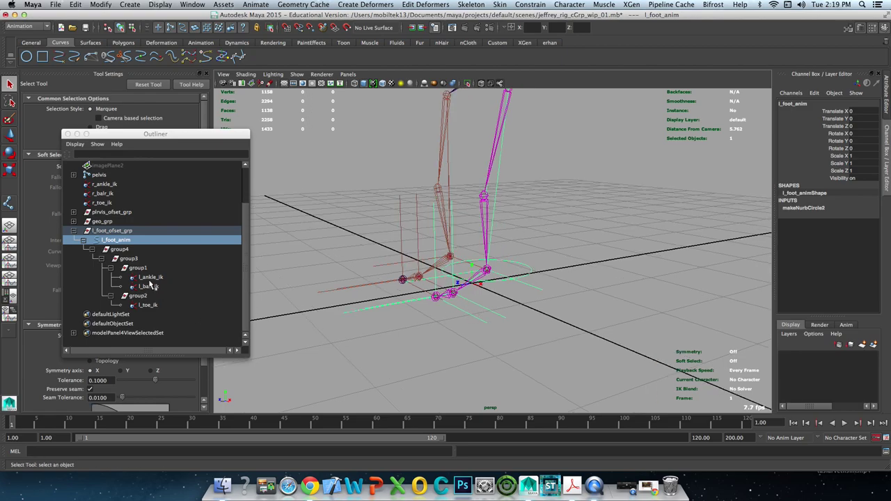
drag(150, 285, 149, 277)
key(ctrl+h)
click(147, 307)
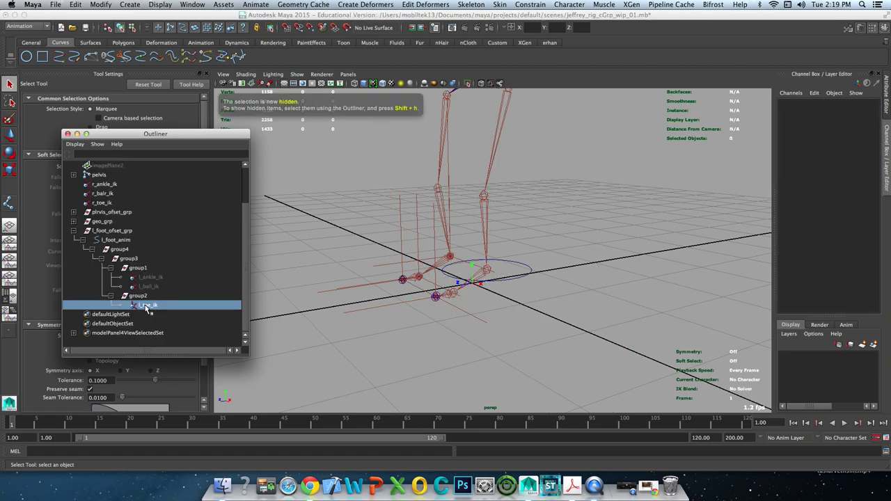
key(ctrl+h)
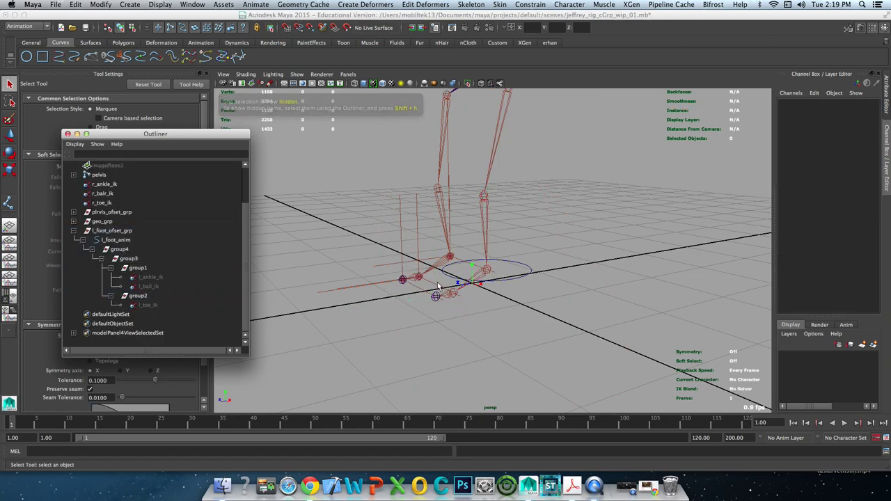
mouse_move(439, 285)
alt+mouse_down()
mouse_move(565, 271)
mouse_move(534, 286)
mouse_move(496, 270)
mouse_move(520, 229)
mouse_move(557, 235)
mouse_move(489, 232)
mouse_move(490, 256)
mouse_move(522, 238)
alt+mouse_up()
click(527, 278)
key(w)
key(ctrl+z)
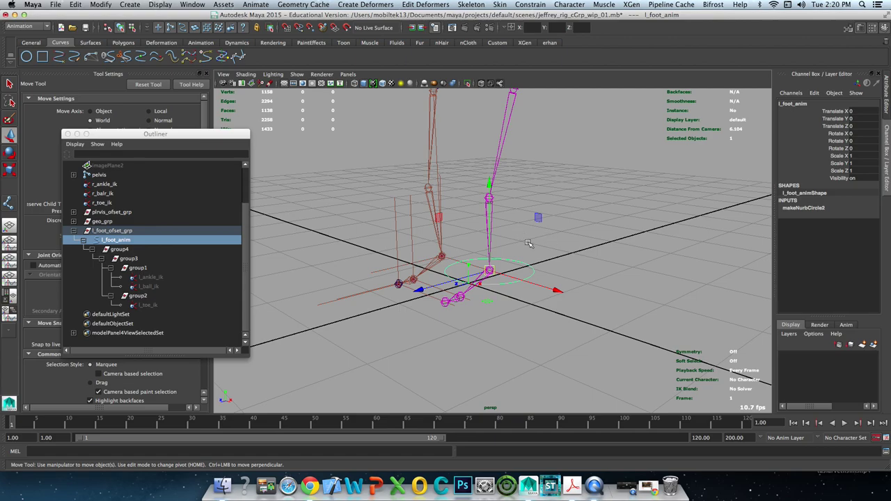
- Save the scene and enable Polygons in the viewport's Show menu so the meshes reappear
alt+drag(527, 225, 522, 227)
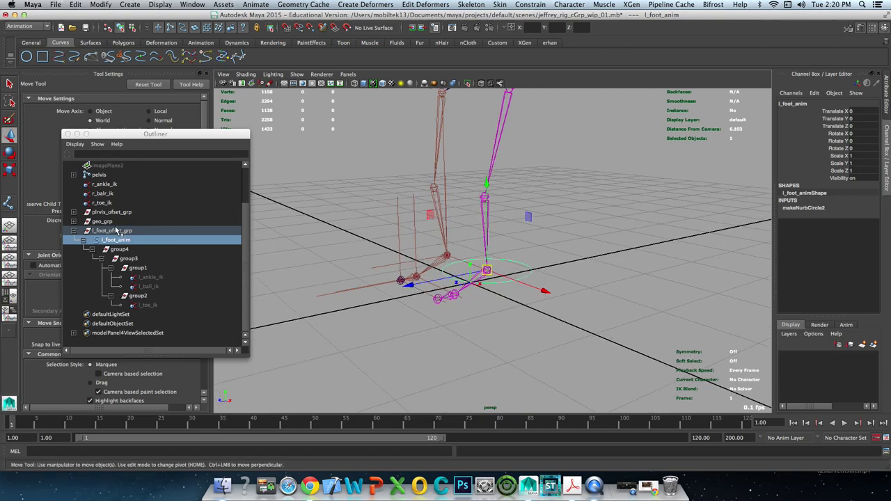
key(ctrl+s)
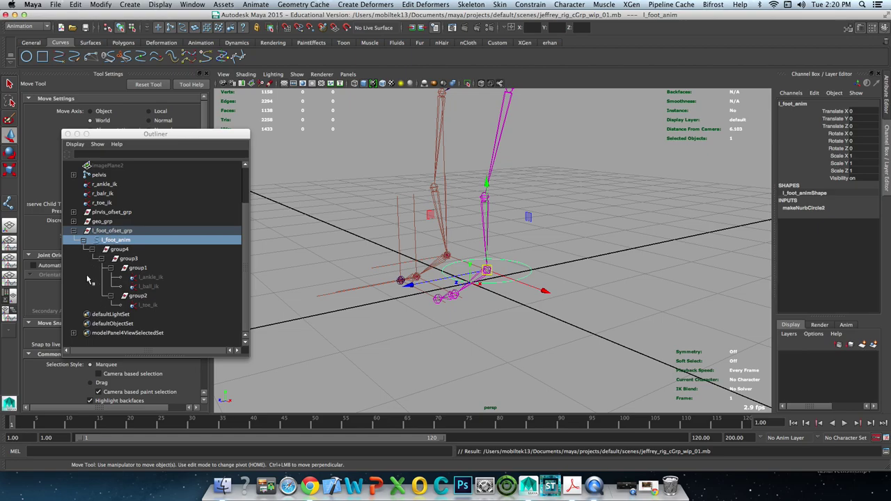
click(73, 231)
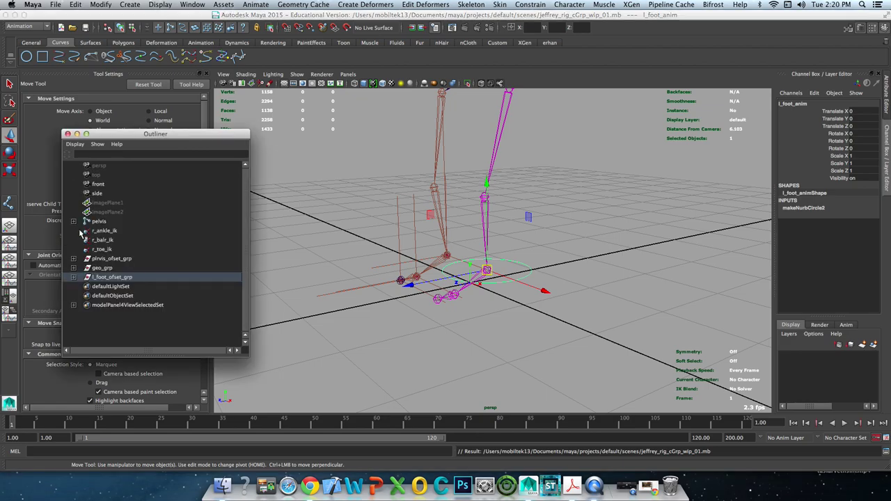
click(296, 73)
click(304, 152)
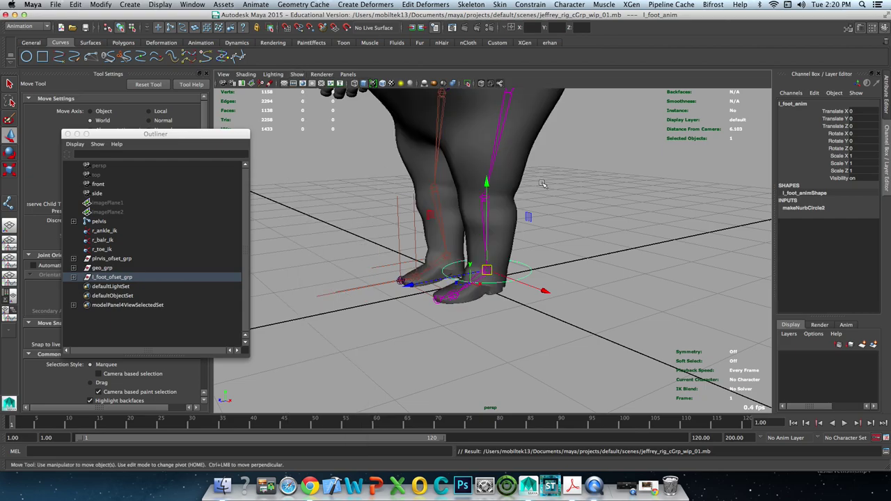
- Select the pelvis joint and expand it in the Outliner to reveal the leg joints
alt+right_drag(544, 184, 521, 188)
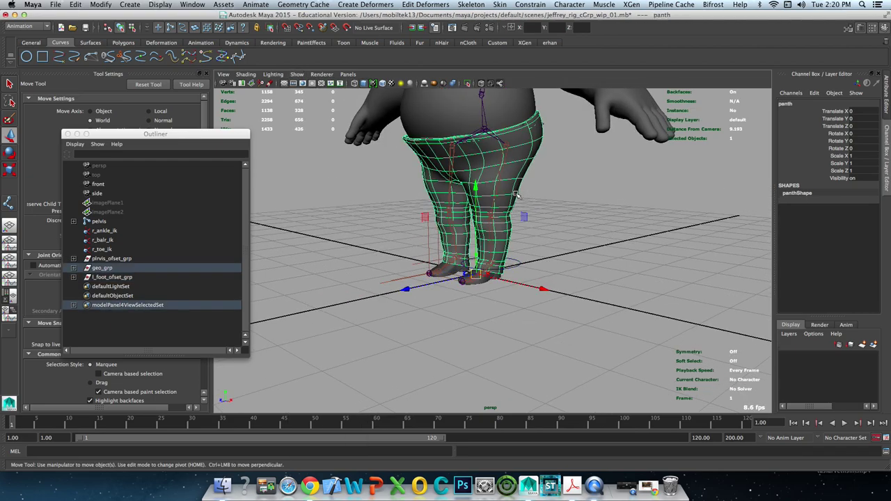
scroll(512, 198, up, 2)
scroll(515, 194, up, 2)
click(483, 132)
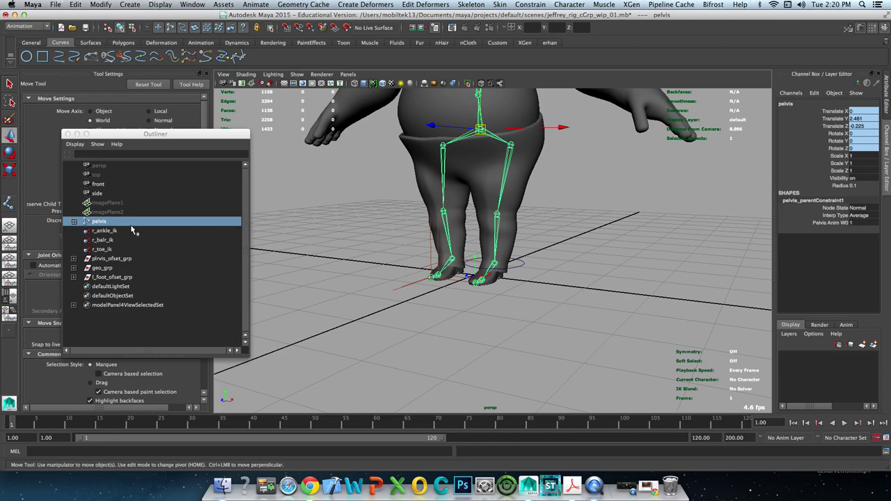
shift+click(74, 221)
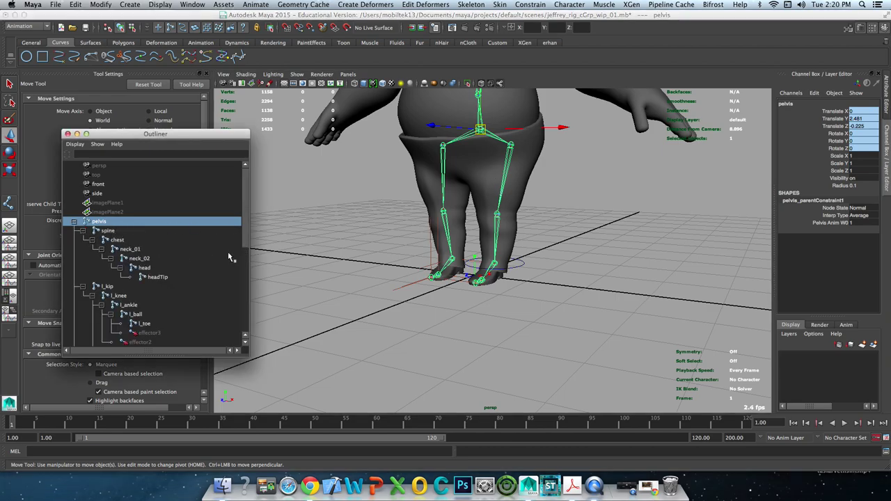
scroll(485, 145, down, 2)
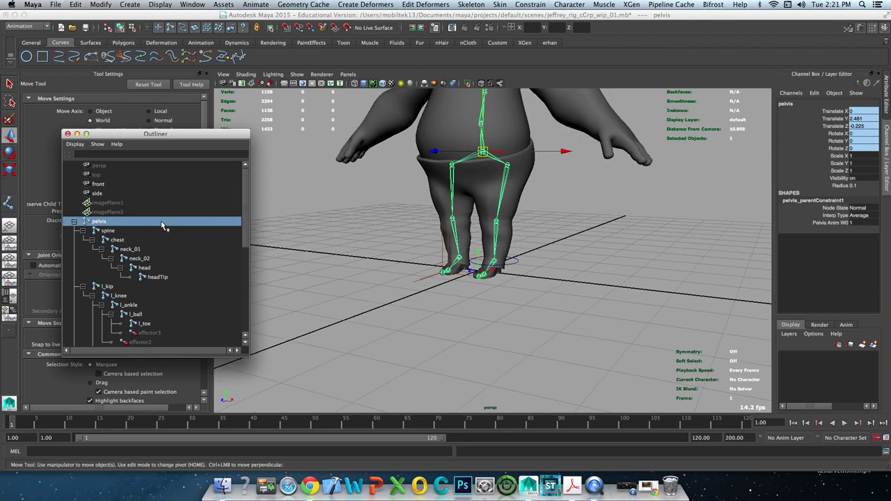
scroll(128, 285, down, 3)
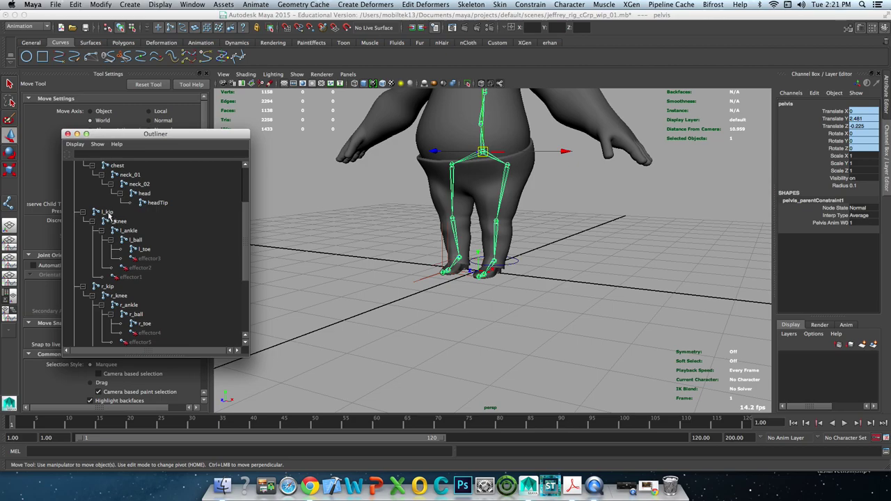
- Select l_hip, l_knee, l_ankle, r_hip, r_knee, r_ankle and the pants mesh
drag(107, 213, 136, 240)
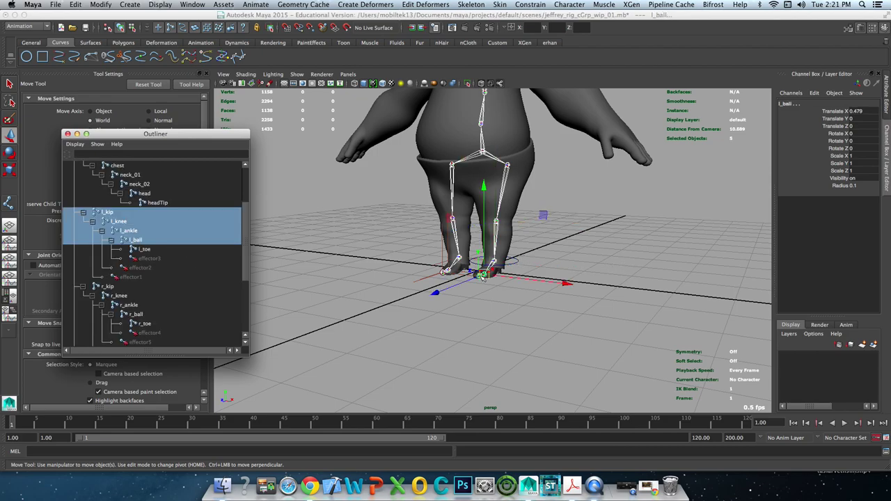
ctrl+click(140, 242)
ctrl+click(113, 287)
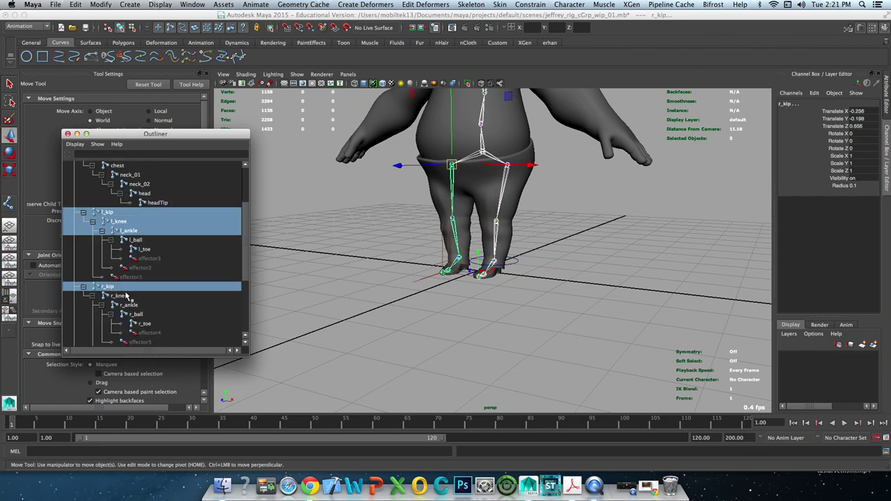
ctrl+click(124, 296)
ctrl+click(131, 305)
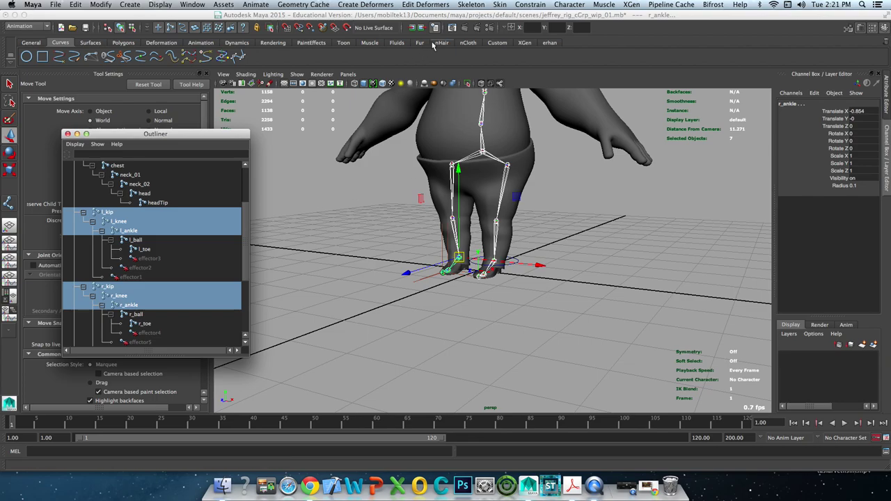
shift+click(523, 167)
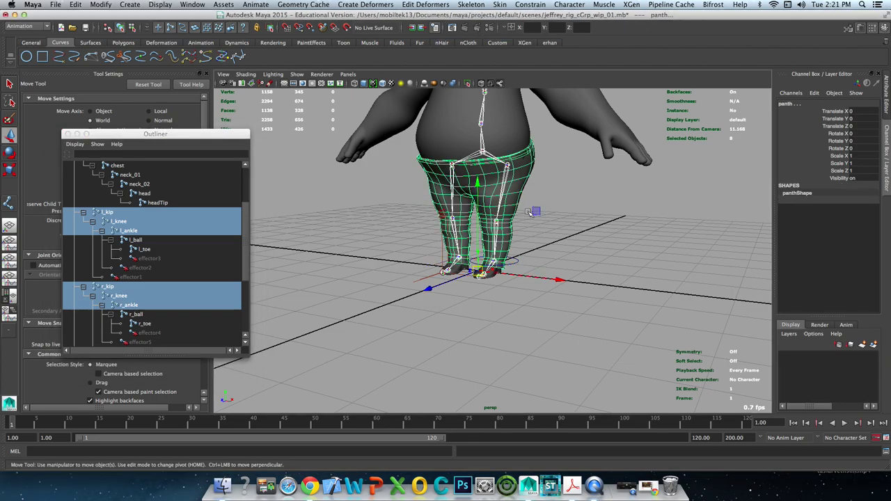
click(500, 4)
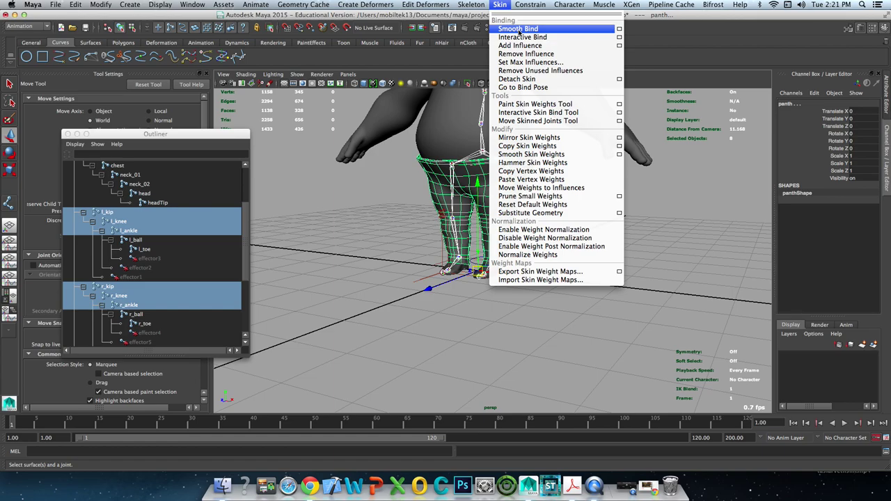
- Smooth-bind the pants with default settings and Bind to set to Selected joints
click(621, 32)
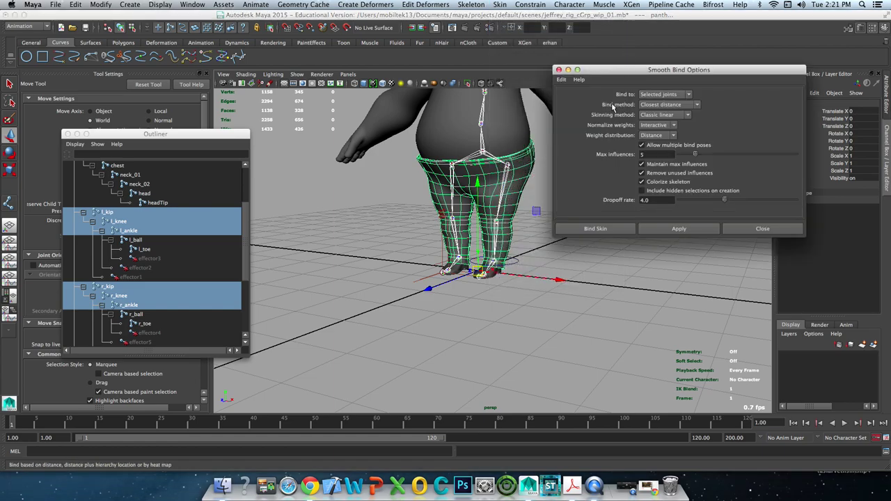
click(561, 79)
click(568, 97)
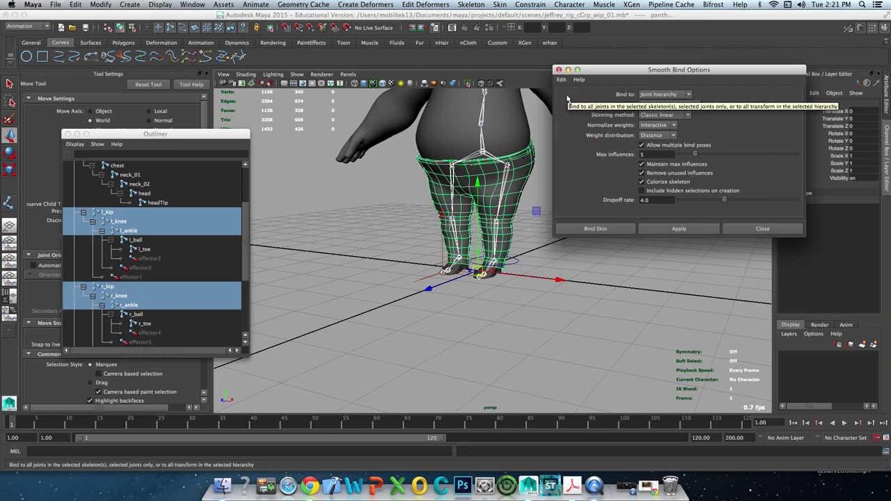
click(655, 98)
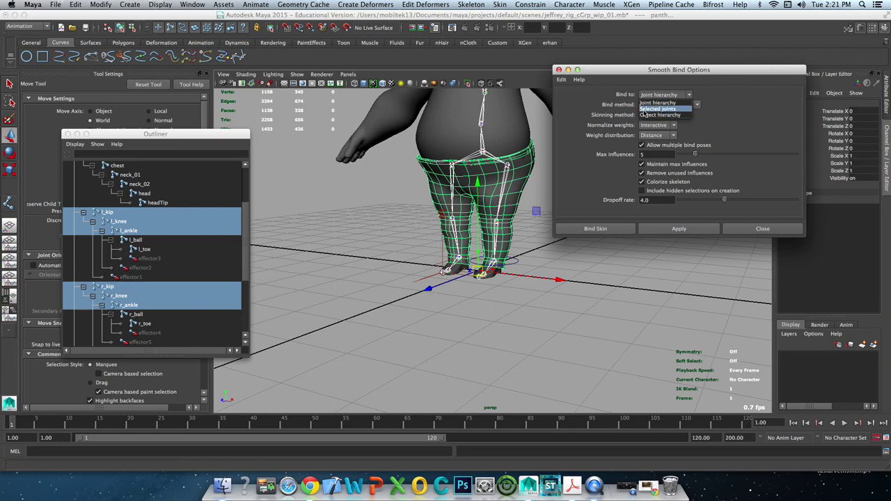
click(645, 110)
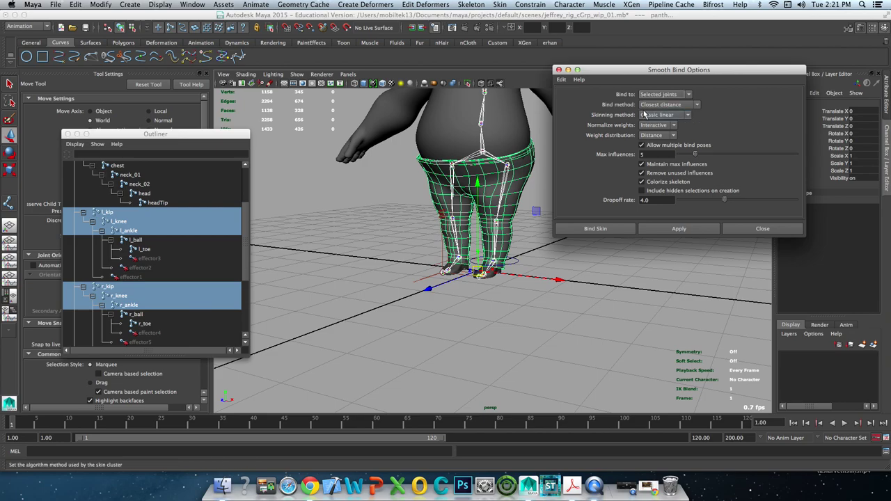
click(677, 237)
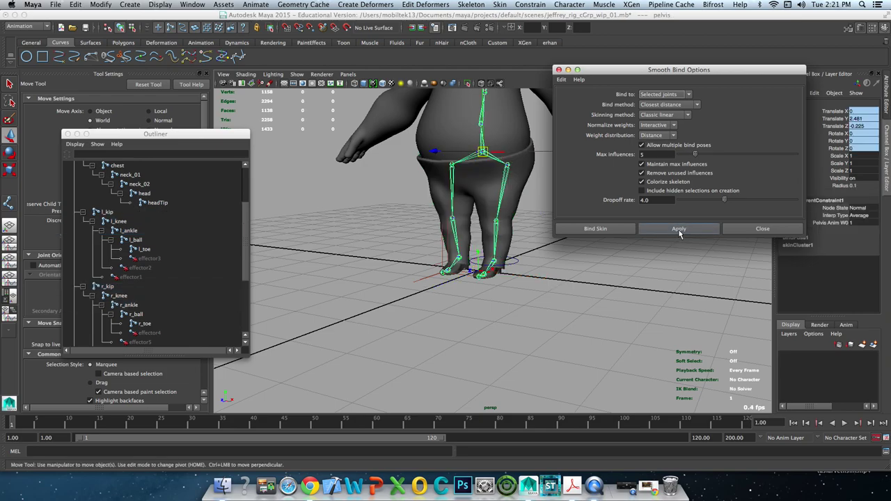
click(762, 229)
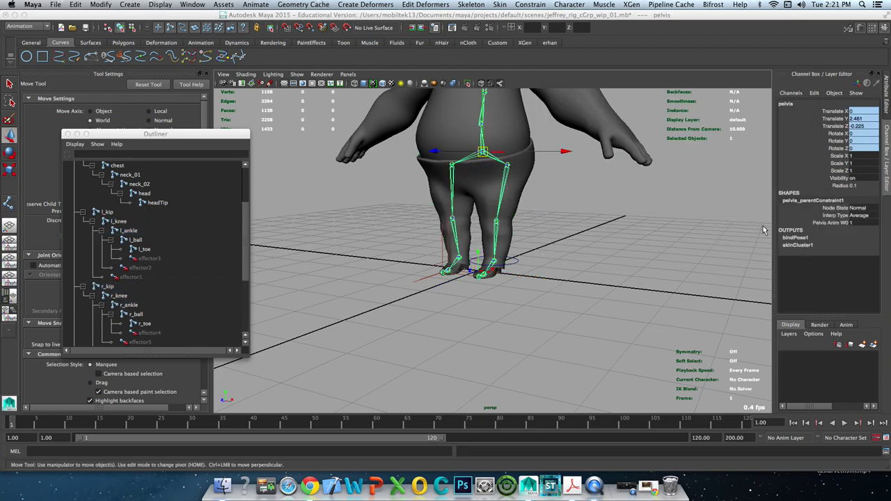
- Lift l_foot_anim upward to check that the pants leg deforms with it
scroll(508, 281, up, 3)
click(509, 281)
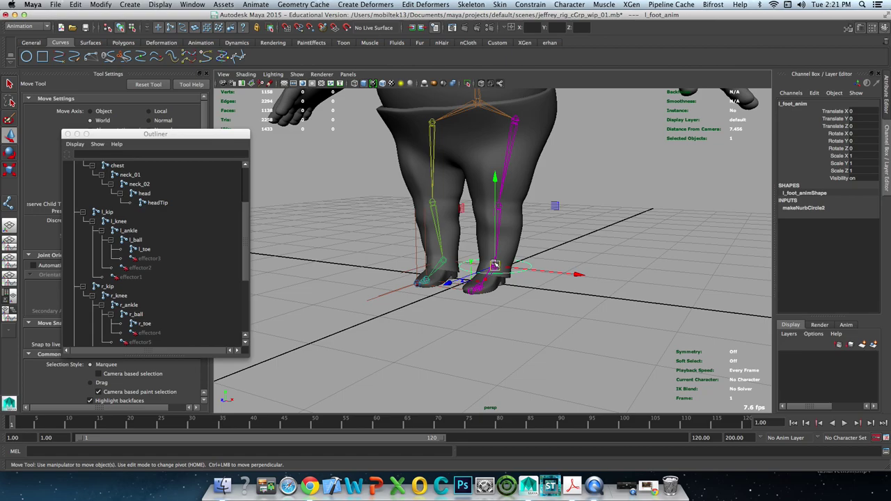
mouse_move(490, 266)
mouse_down()
mouse_move(508, 249)
mouse_move(607, 235)
mouse_move(549, 229)
mouse_up()
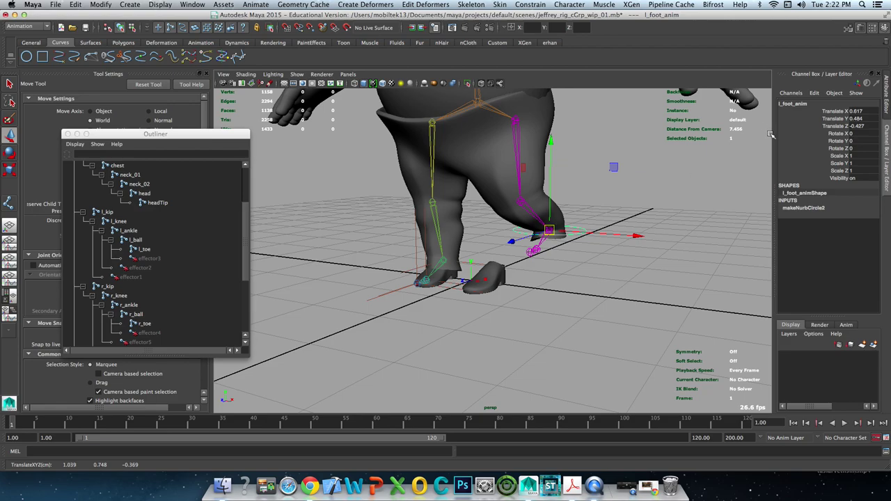
- Set l_foot_anim's Translate X, Y and Z back to 0 in the Channel Box
drag(863, 126, 869, 114)
text(0)
key(Return)
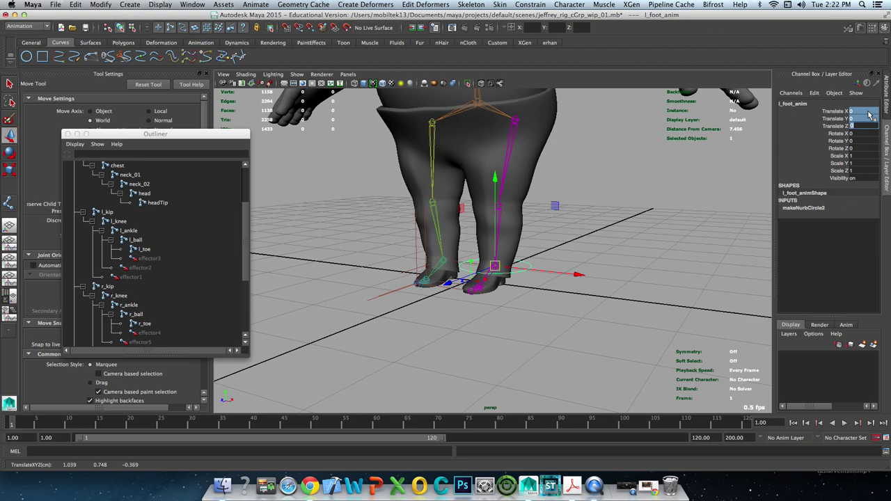
drag(870, 114, 870, 125)
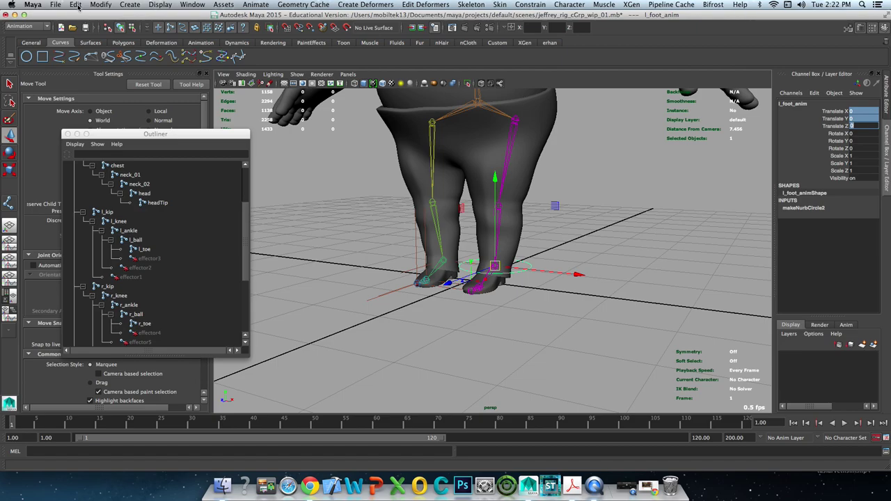
- Save the scene as jeffrey_rig_cGrp_wip_01.mb and switch to QuickTime Player
click(55, 6)
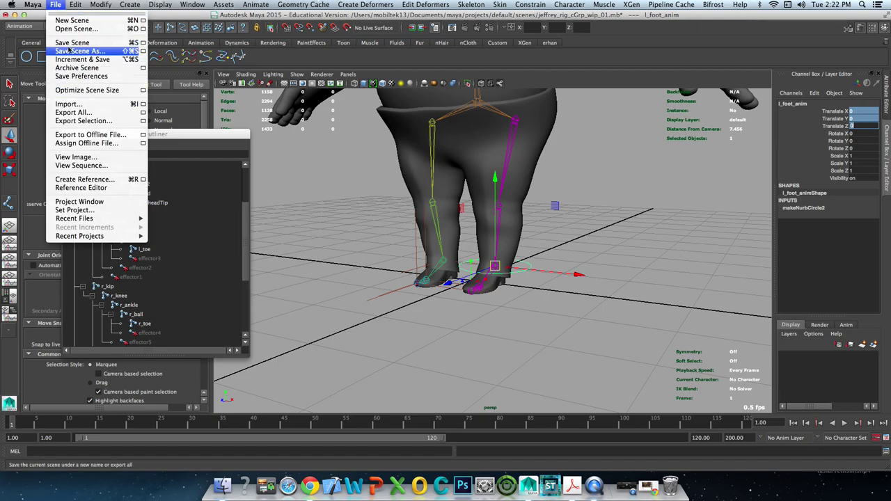
click(70, 43)
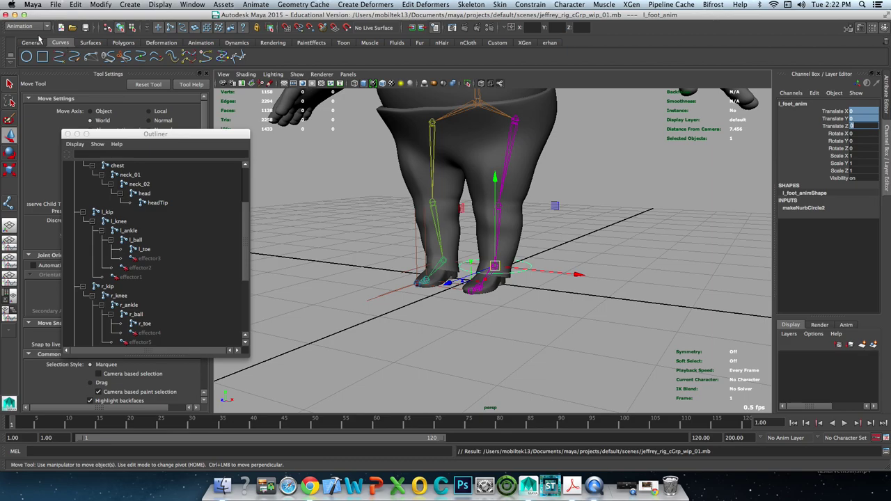
click(595, 486)
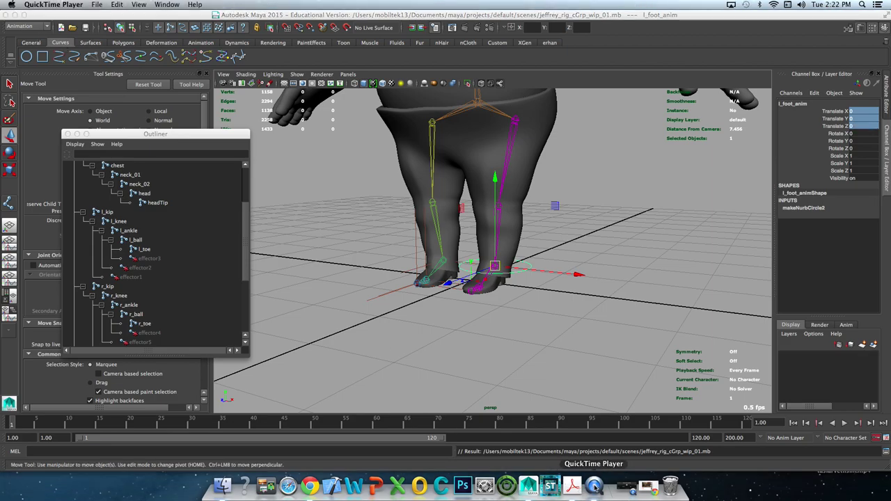